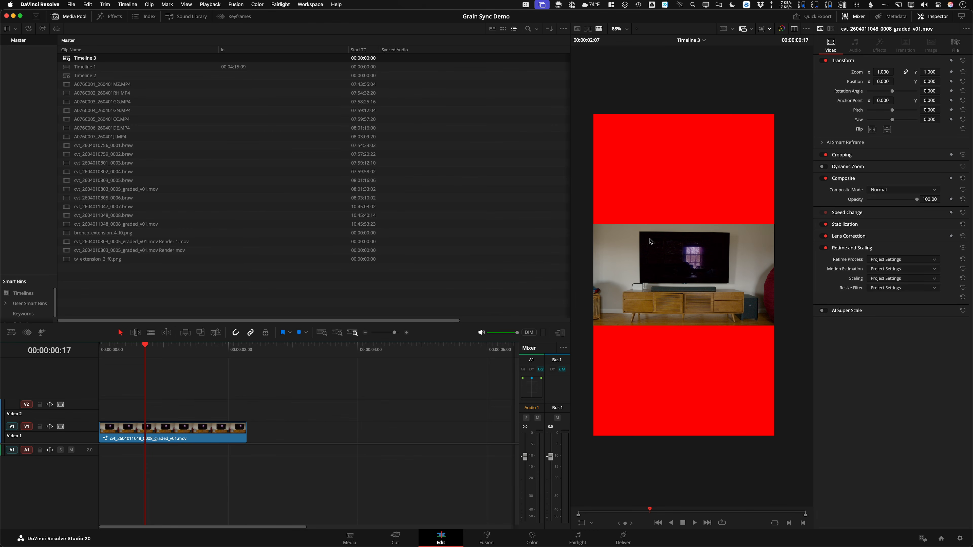
Set the timeline clip's scaling to Crop and its zoom to 0.400 on both axes
left_click(761, 29)
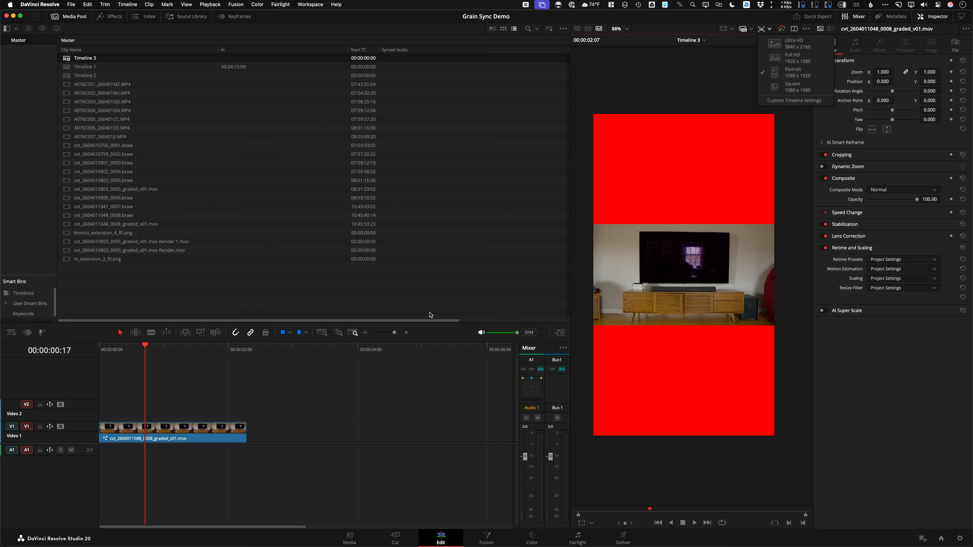
left_click(237, 387)
left_click_drag(238, 386, 161, 469)
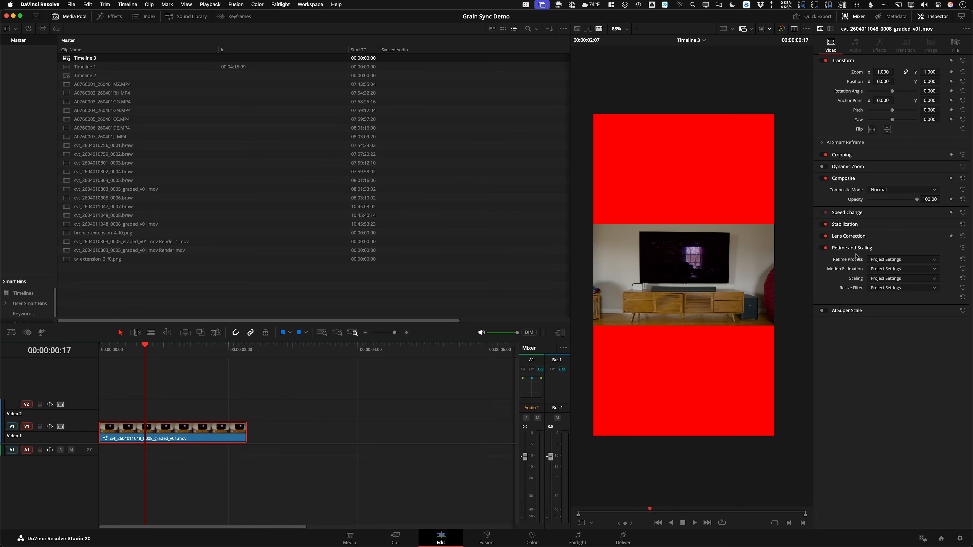
left_click(894, 281)
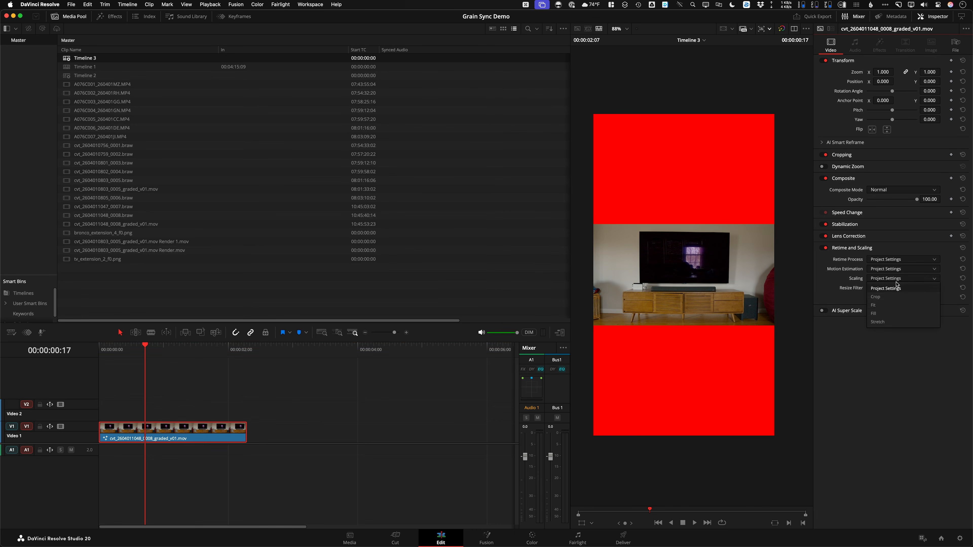
left_click(897, 301)
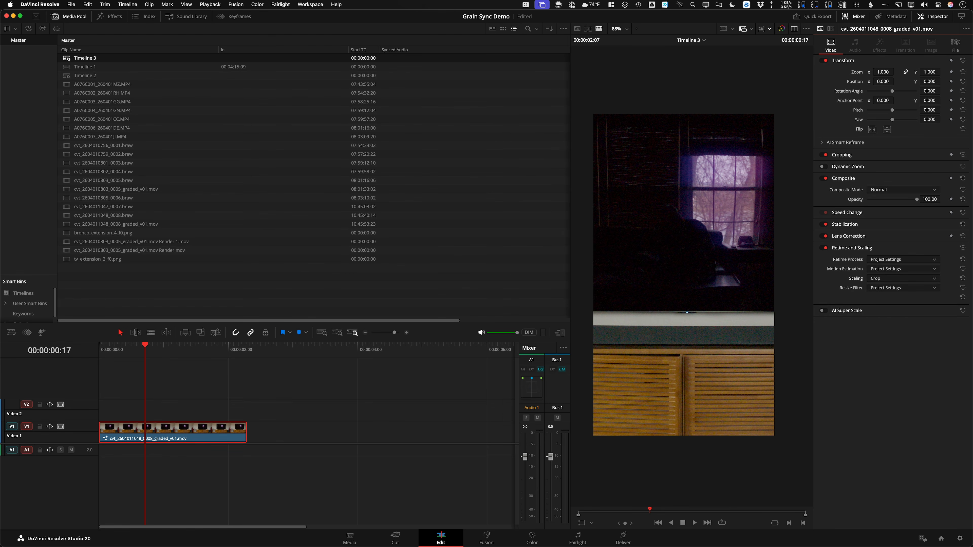
left_click_drag(882, 72, 862, 72)
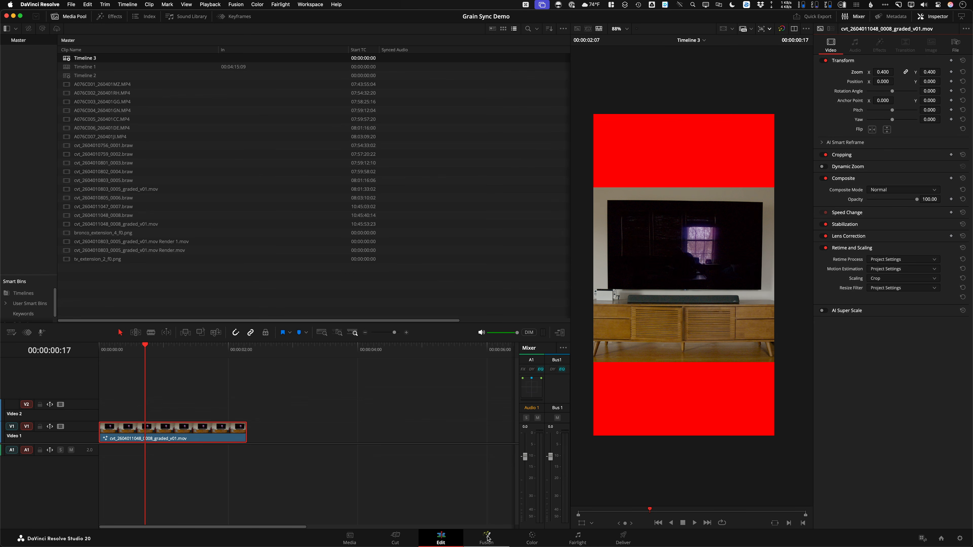
Open the clip in Fusion and play it back magnified to examine the grain along the TV's edge and wall
left_click(496, 535)
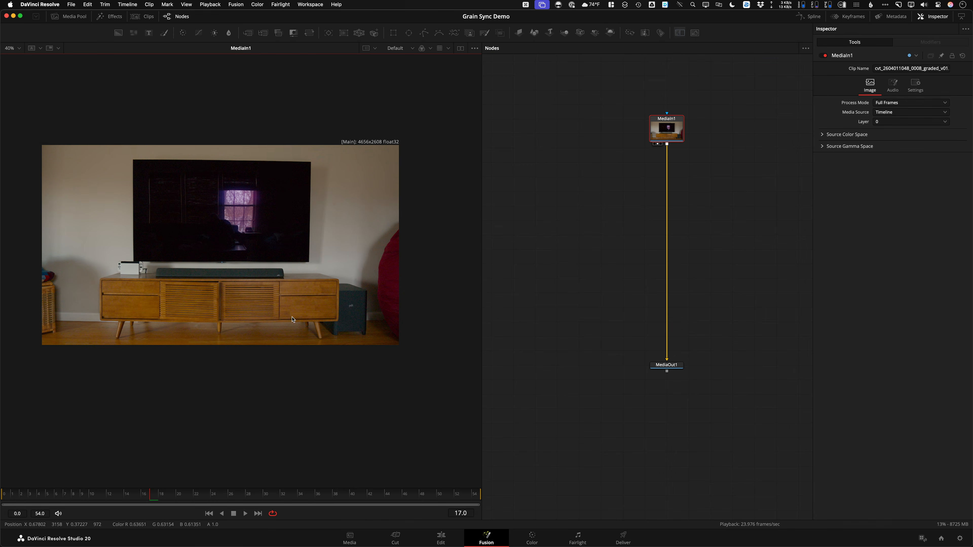
scroll(361, 325, "up", 3)
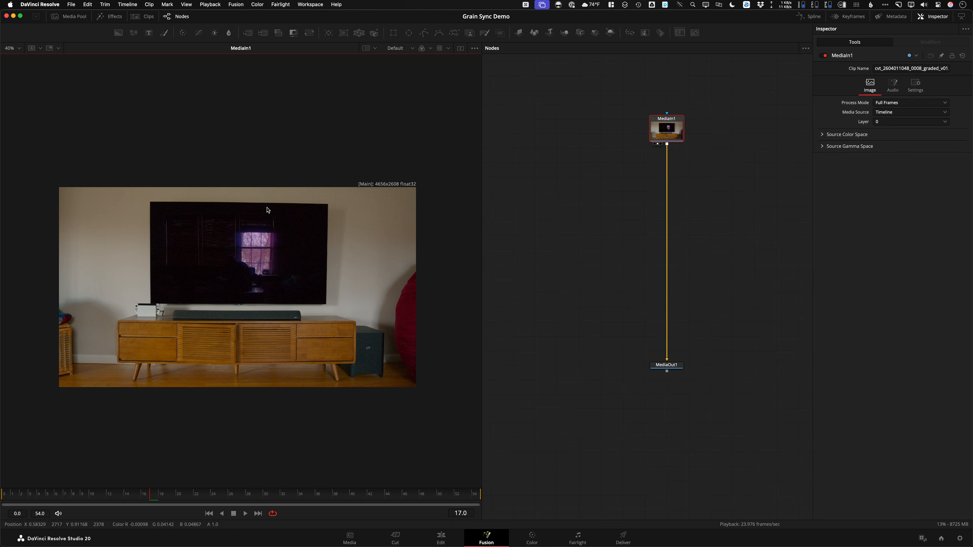
scroll(318, 218, "up", 10)
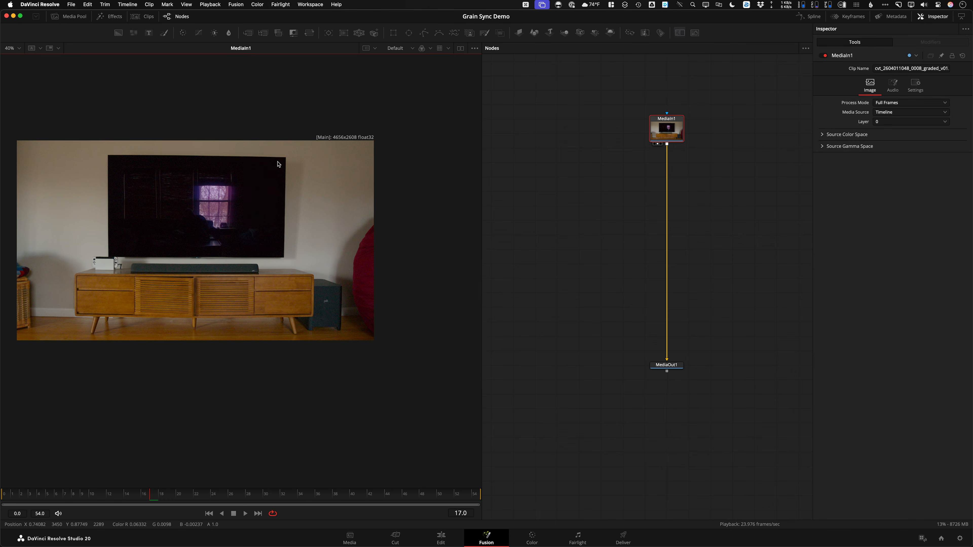
key("space")
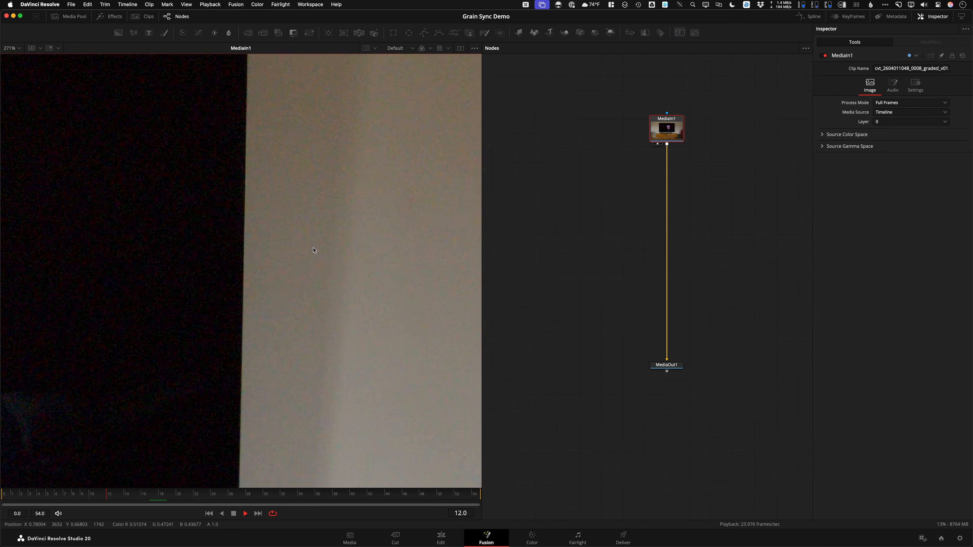
left_click_drag(317, 252, 323, 280)
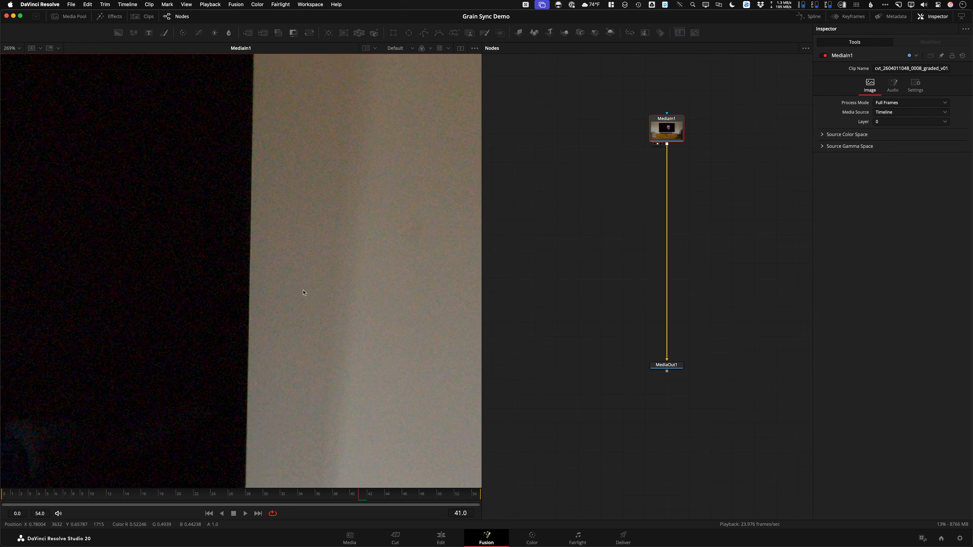
scroll(316, 289, "down", 8)
left_click_drag(263, 296, 295, 246)
scroll(295, 245, "down", 1)
Add a Reduce Noise v6 node directly after MediaIn1
left_click(673, 129)
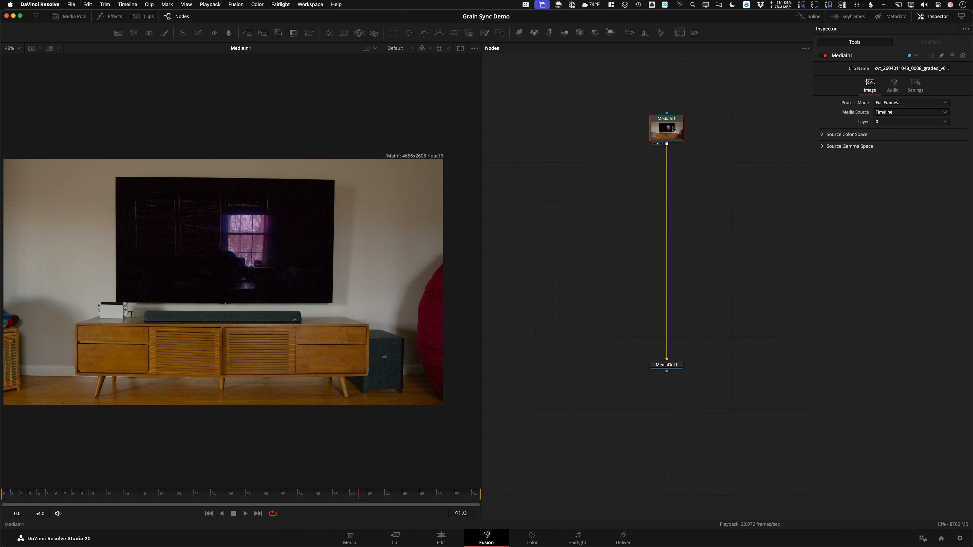
mouse_move(673, 129)
key("shift+space")
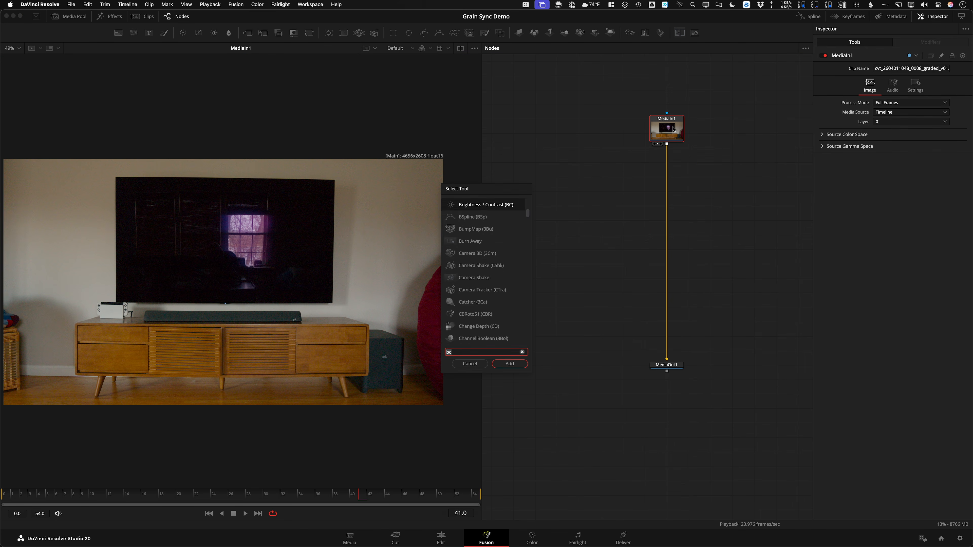
type("red")
key("Down")
key("Return")
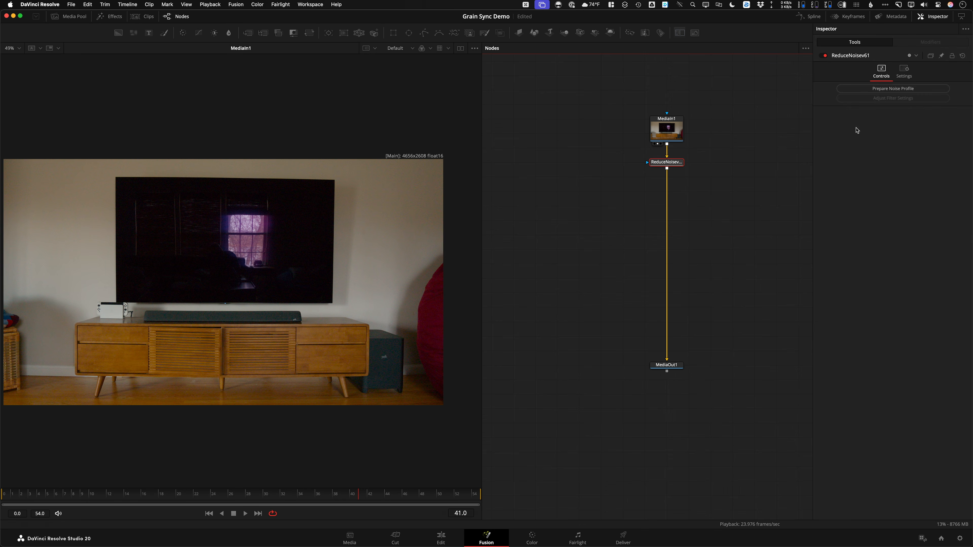
Prepare an automatic noise profile with Gamma Corrected input data, run the profile check, and apply it to the Reduce Noise node
left_click(892, 89)
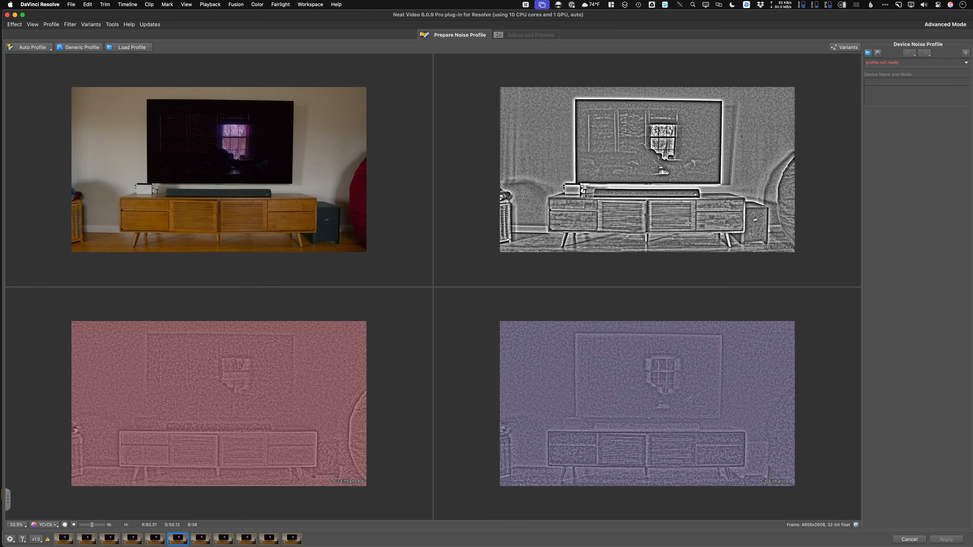
left_click(23, 539)
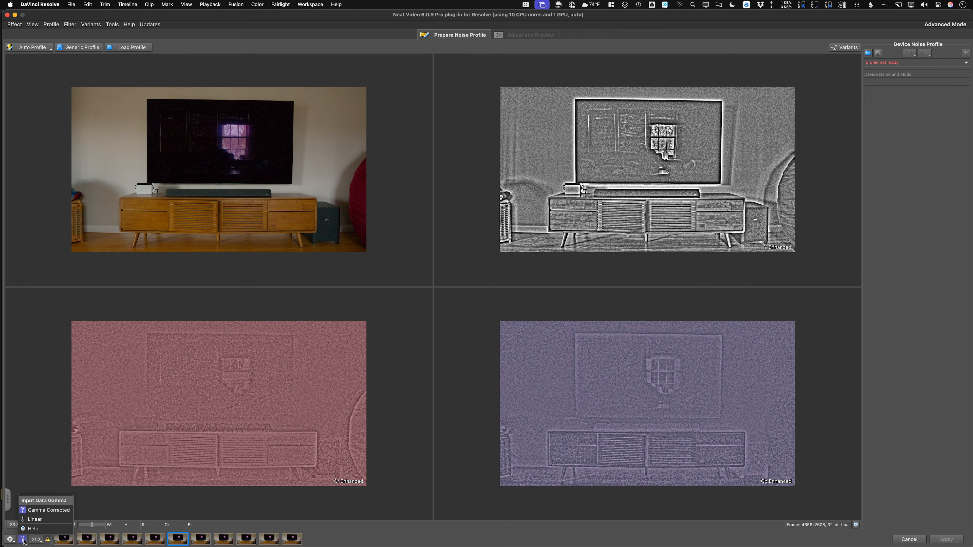
left_click(48, 510)
left_click(31, 47)
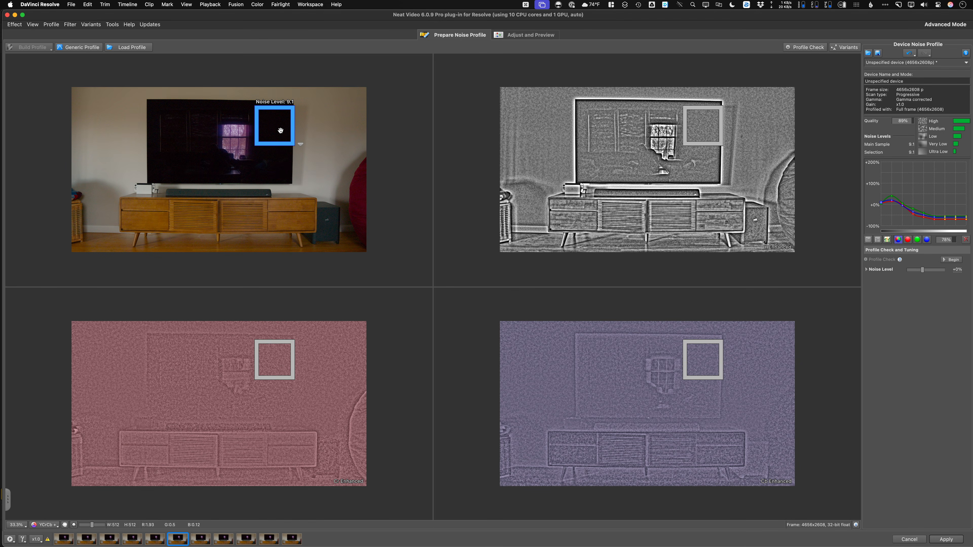
left_click(798, 49)
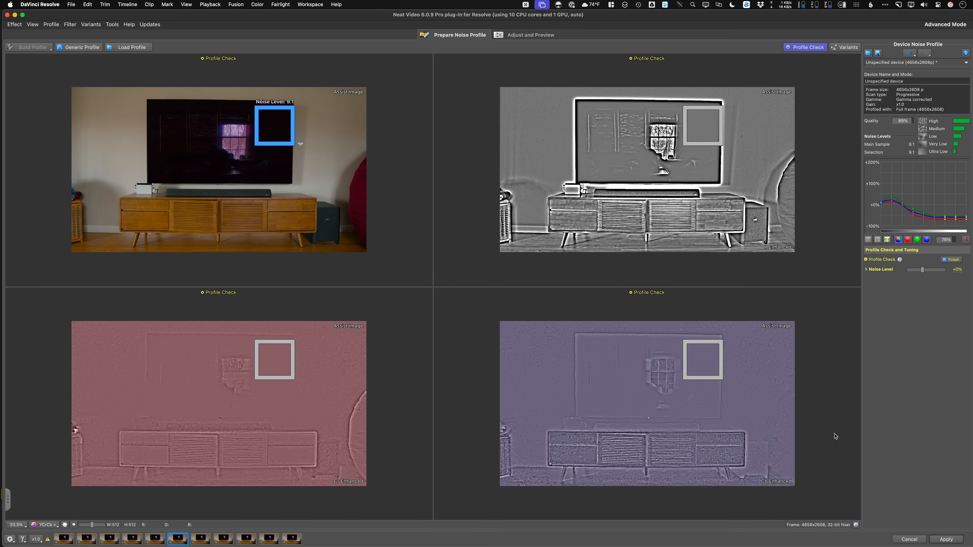
left_click(945, 539)
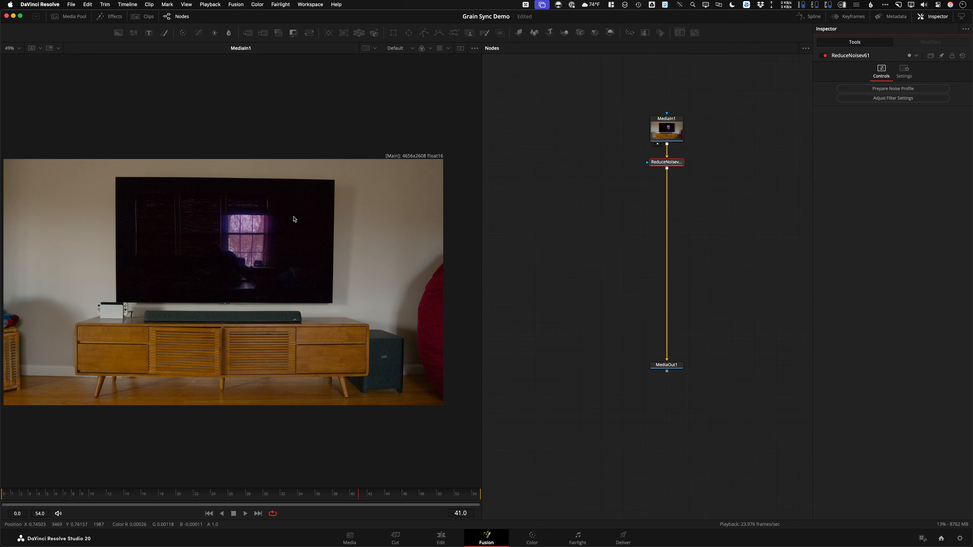
Display the Reduce Noise node's output in the viewer and inspect the TV and wall for remaining grain
scroll(326, 207, "up", 5)
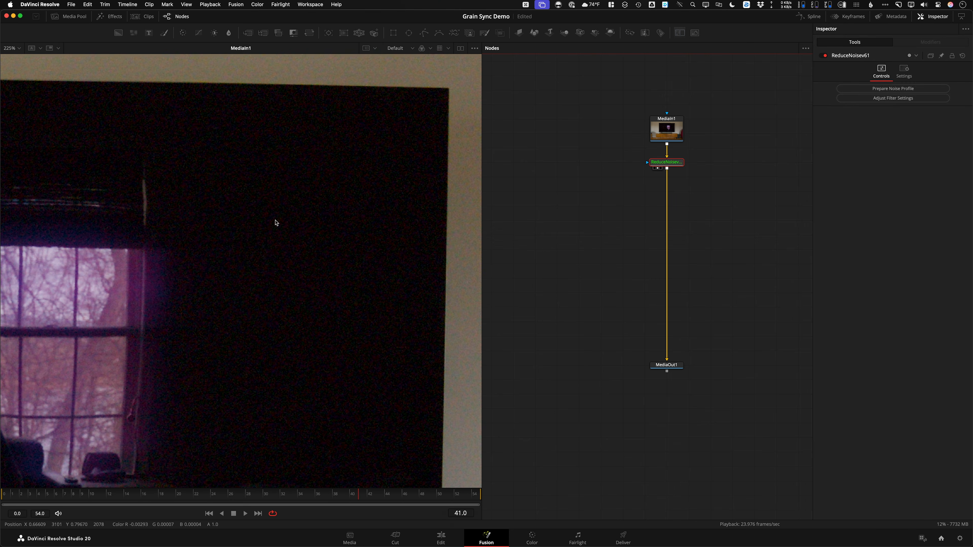
key("1")
scroll(358, 218, "down", 3)
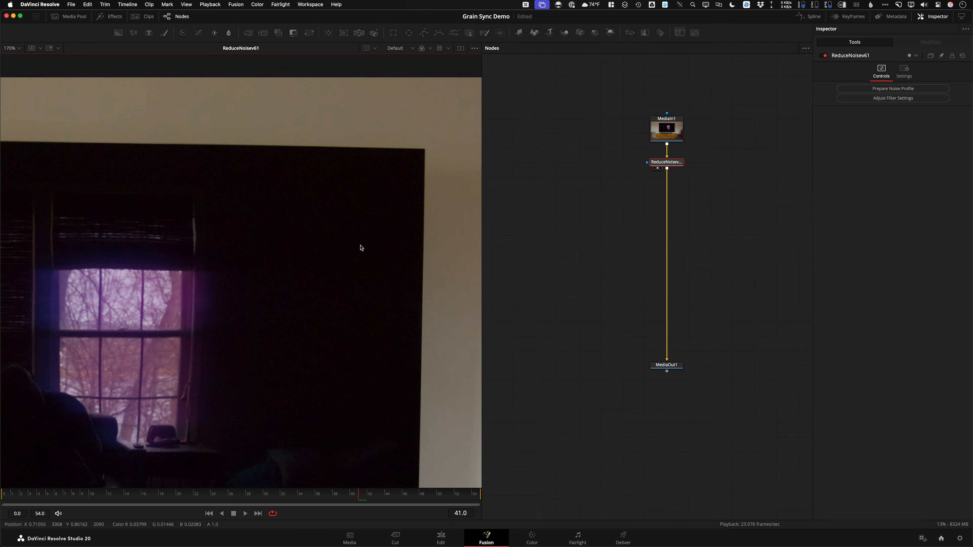
scroll(345, 217, "down", 5)
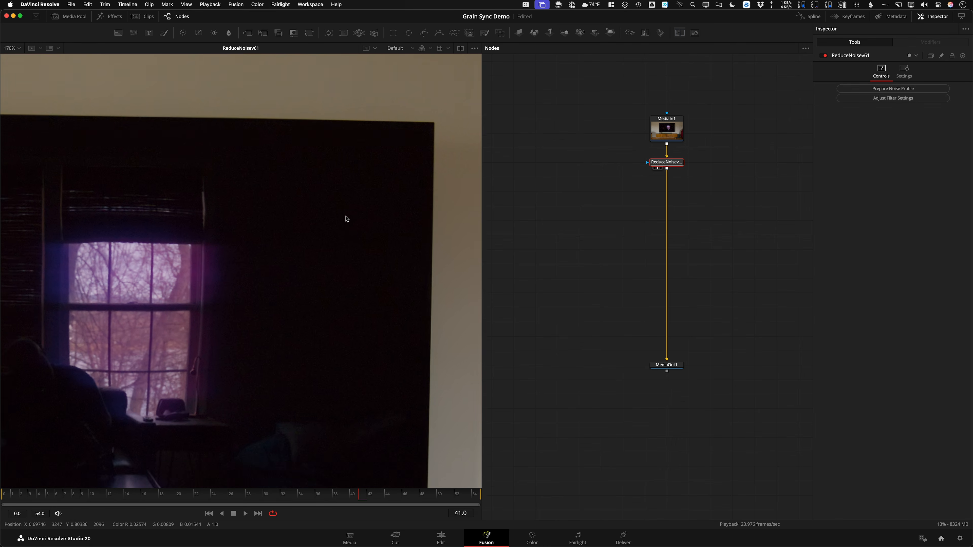
scroll(281, 220, "down", 1)
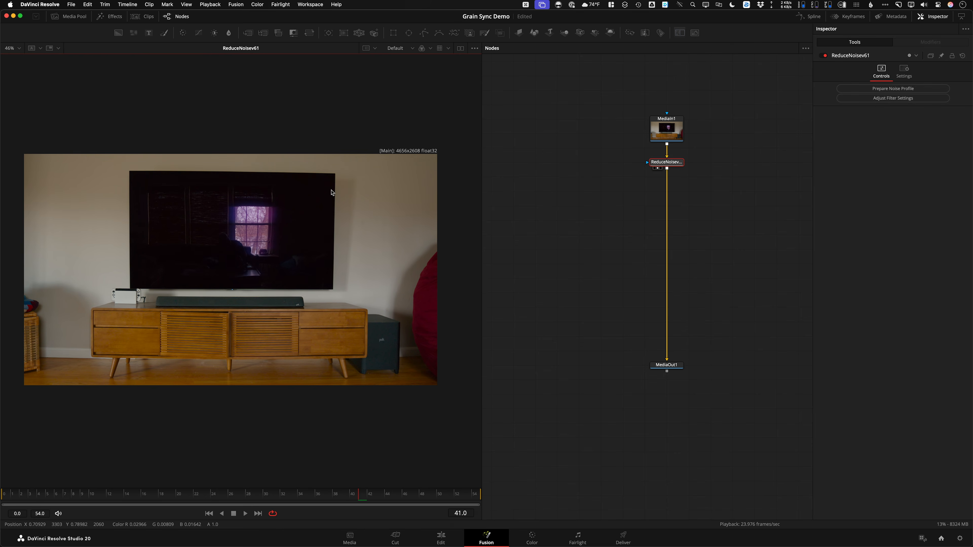
scroll(300, 221, "down", 1)
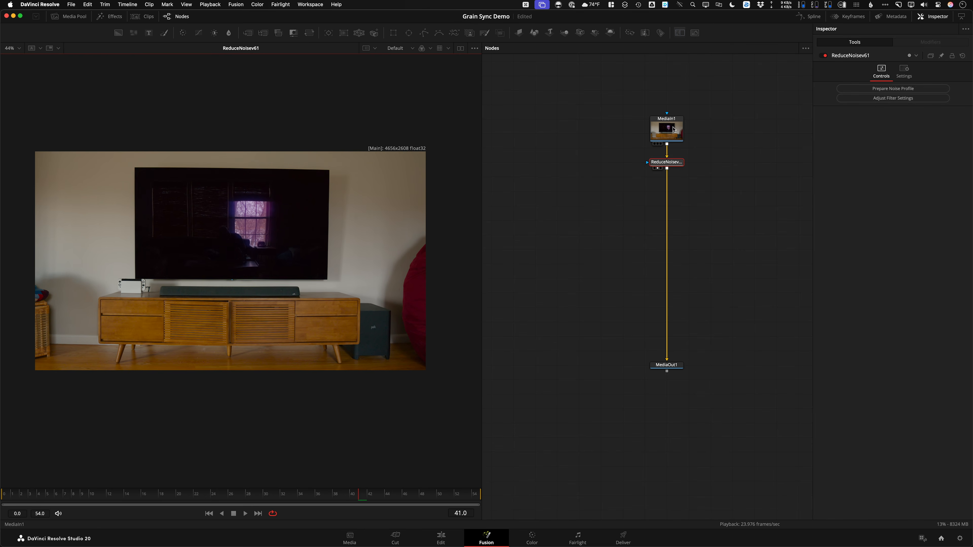
Add a Crop node after the Reduce Noise node, space it slightly below, and show its output in the viewer
mouse_move(672, 165)
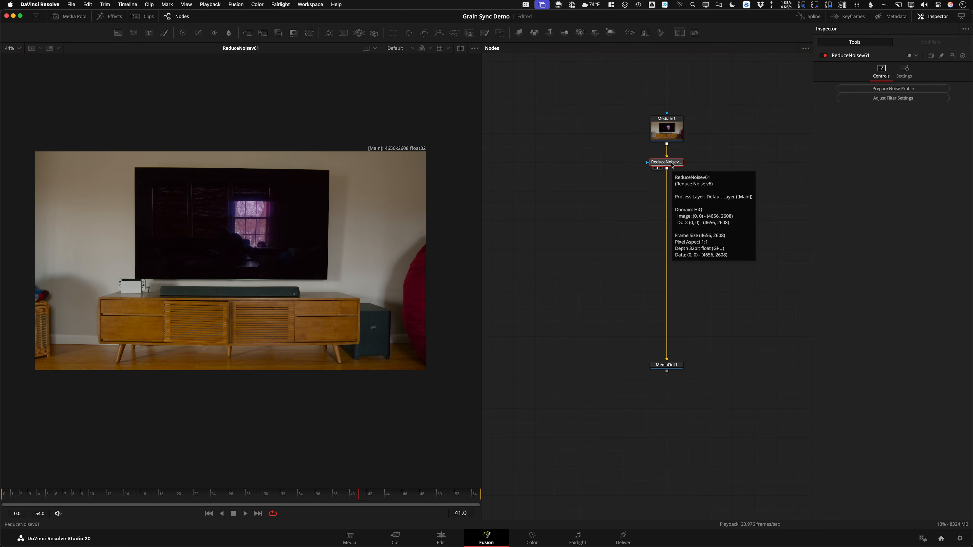
key("shift+space")
type("crop")
key("Return")
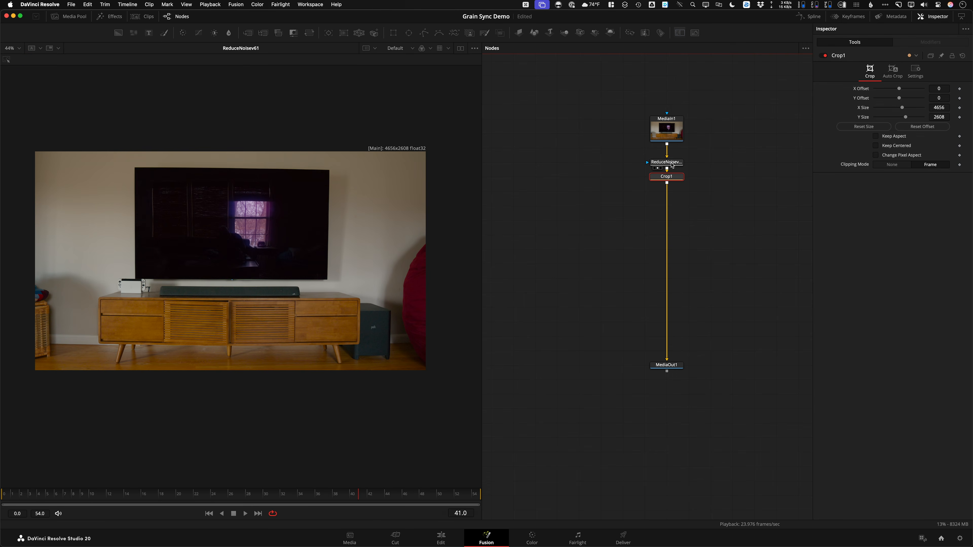
mouse_move(670, 176)
left_mouse_down()
mouse_move(672, 204)
mouse_move(671, 191)
left_mouse_up()
key("2")
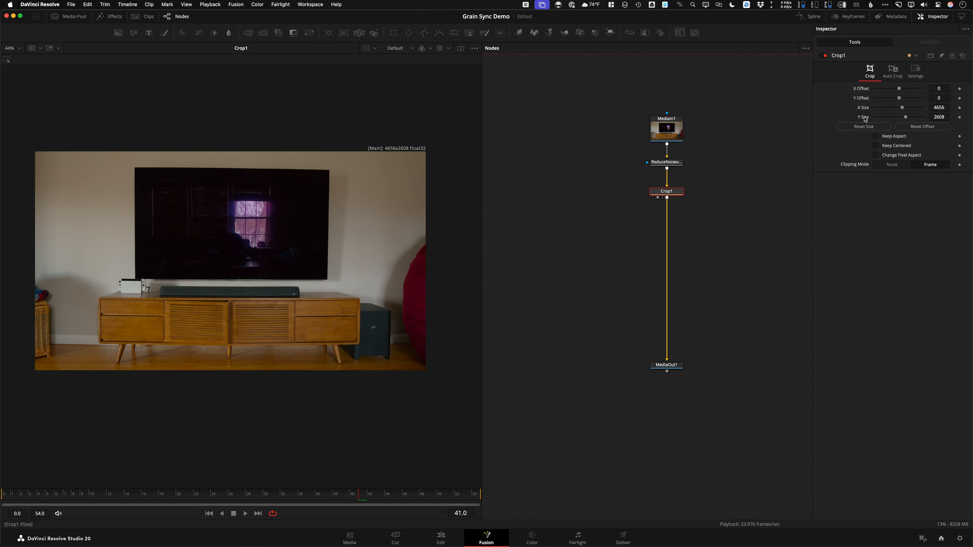
Extend the Crop node's canvas vertically to a Y Size of 4096 with Keep Centered enabled
left_click_drag(906, 120, 917, 119)
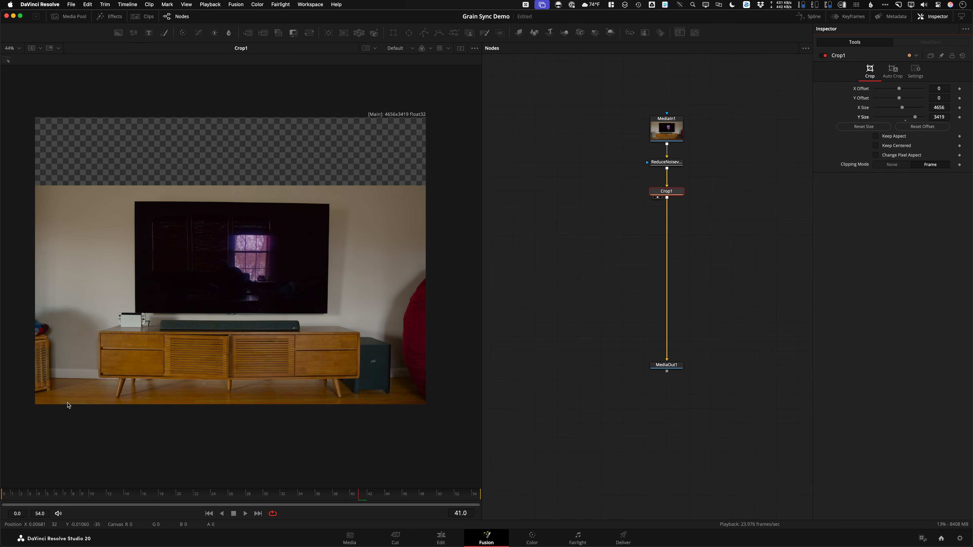
left_click(898, 147)
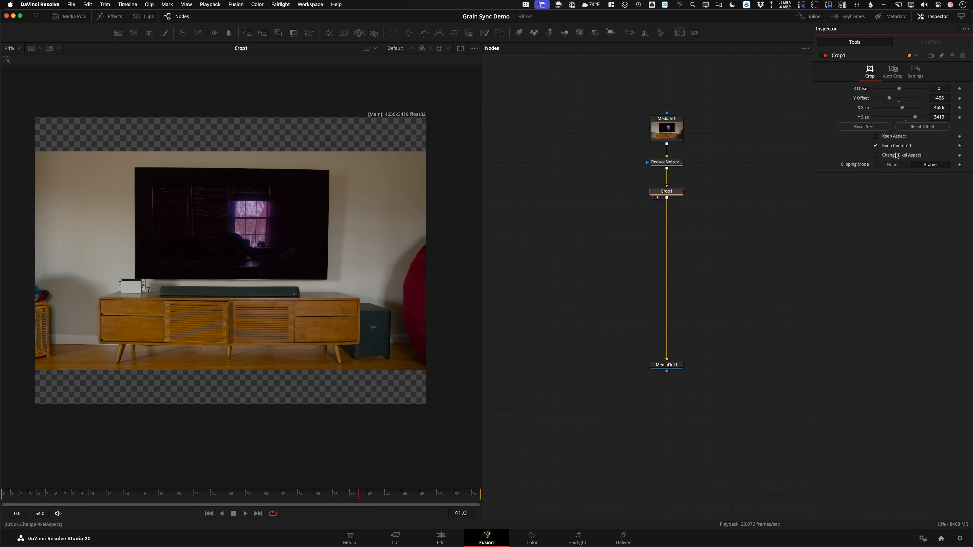
left_click_drag(915, 118, 922, 118)
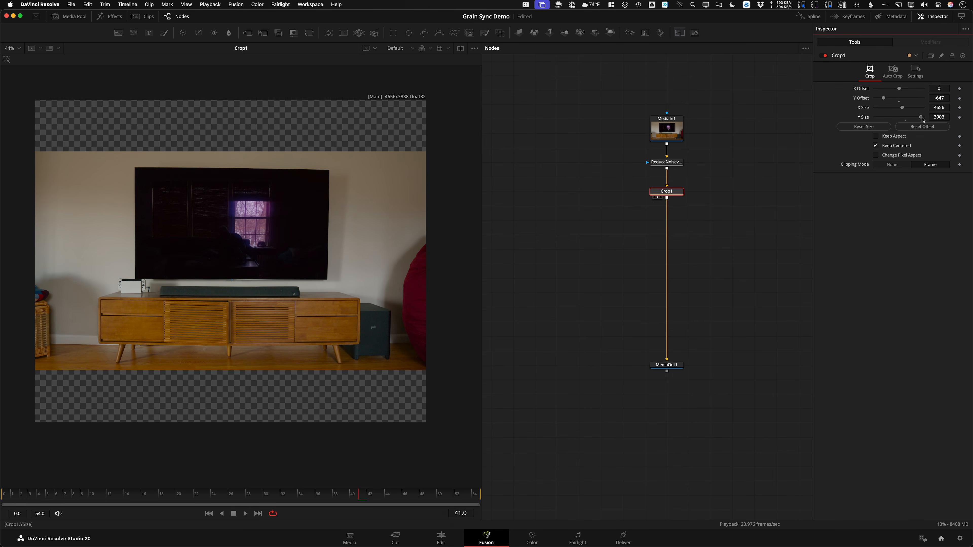
scroll(293, 279, "down", 2)
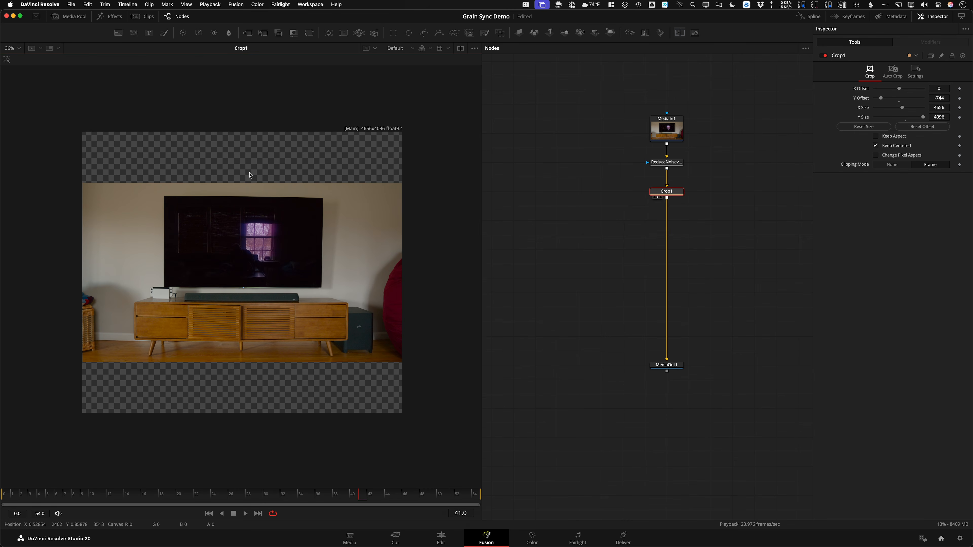
scroll(250, 175, "down", 1)
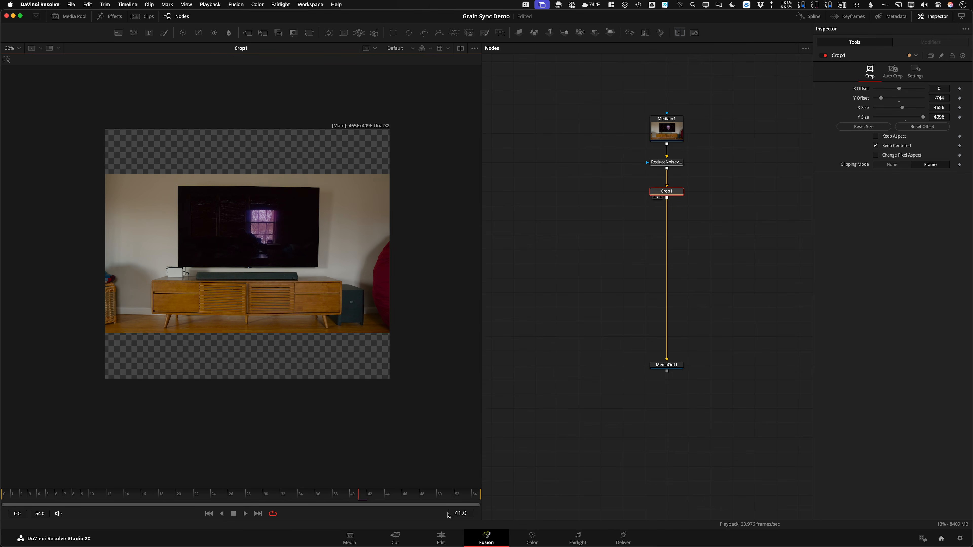
Check the clip's framing in the vertical timeline on the Edit page and return to its Fusion composition
left_click(440, 536)
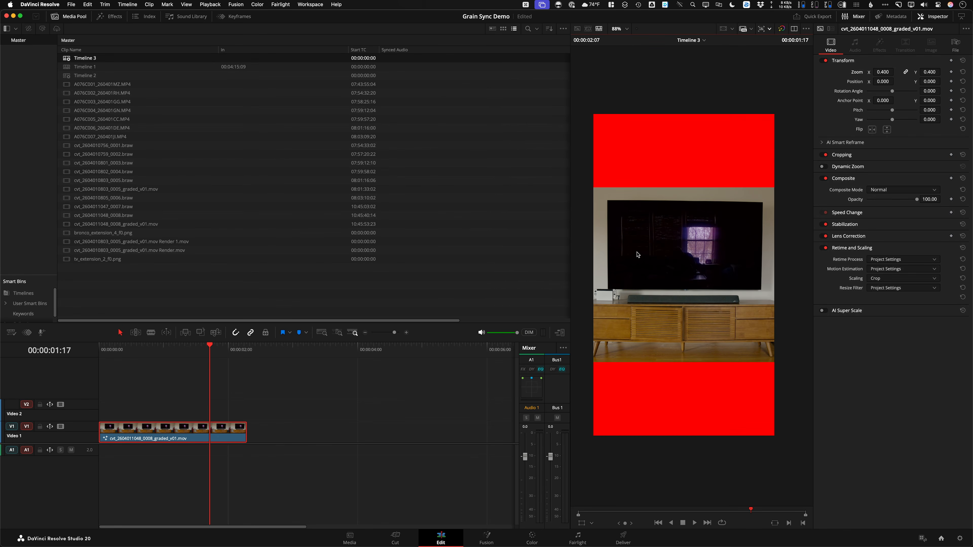
left_click(486, 537)
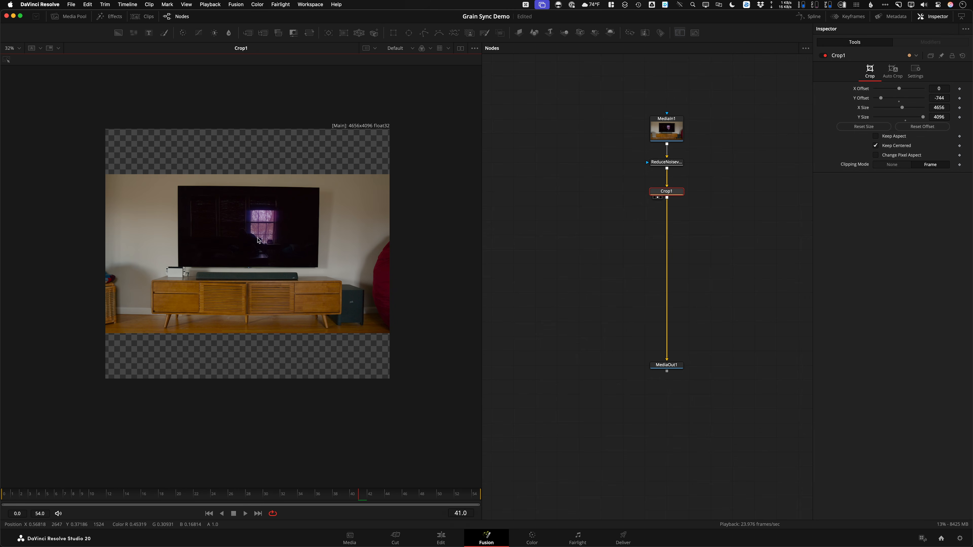
scroll(299, 256, "up", 3)
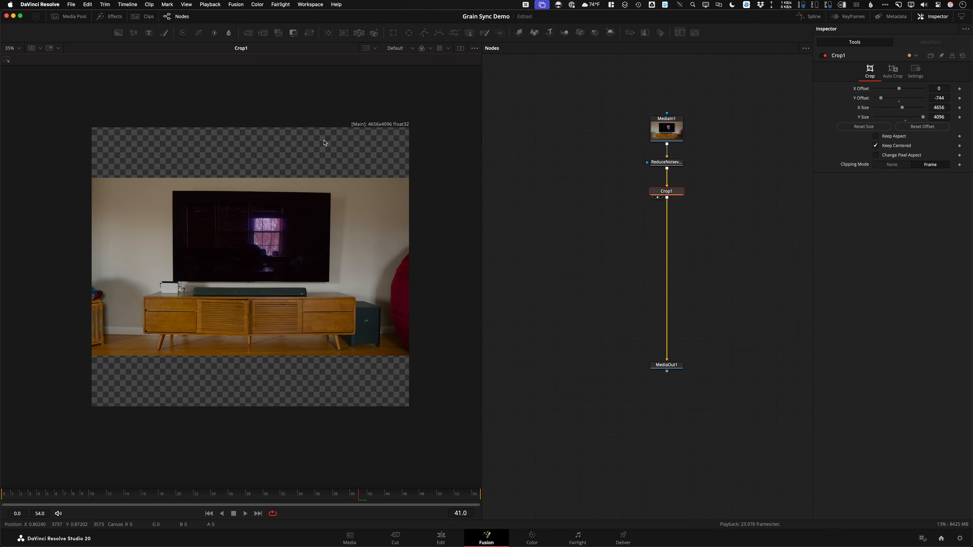
Add an unconnected Background node beside the node chain, just below the level of the Crop node
left_click(608, 273)
left_click_drag(118, 32, 578, 231)
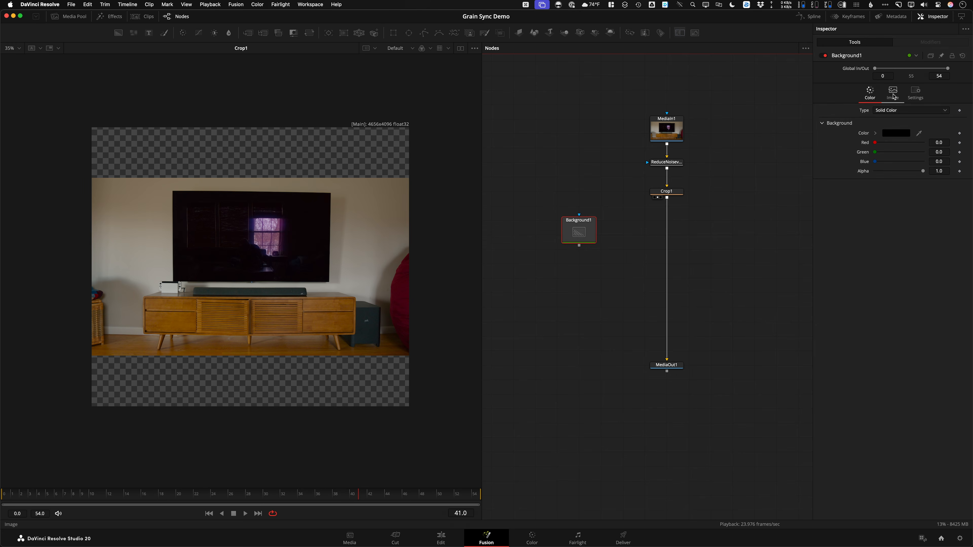
Turn off Auto Resolution on the Background node, set its size to 1080 by 1920, and show it in the viewer
left_click(895, 96)
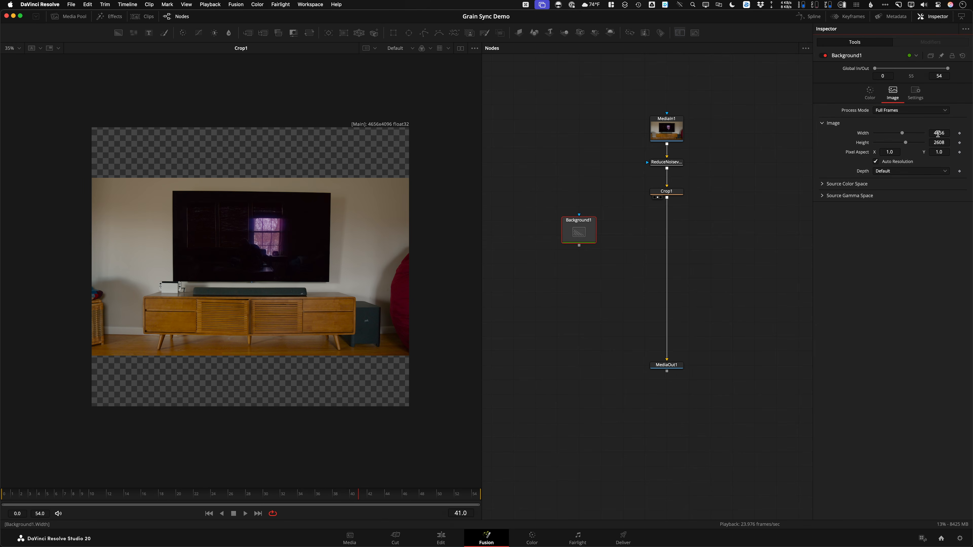
left_click(876, 161)
left_click(939, 133)
type("1080")
key("Tab")
type("1")
left_click_drag(584, 231, 433, 214)
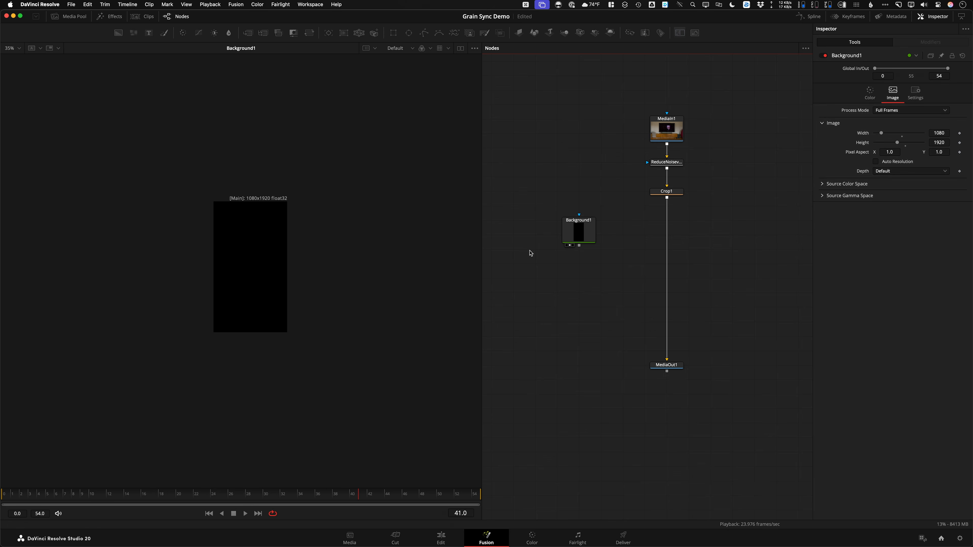
Merge the Crop output over the Background, view the merge, and move the Merge and Background nodes lower in the node tree
left_click_drag(667, 199, 580, 245)
left_click_drag(665, 220, 273, 233)
scroll(271, 230, "down", 2)
scroll(260, 214, "up", 1)
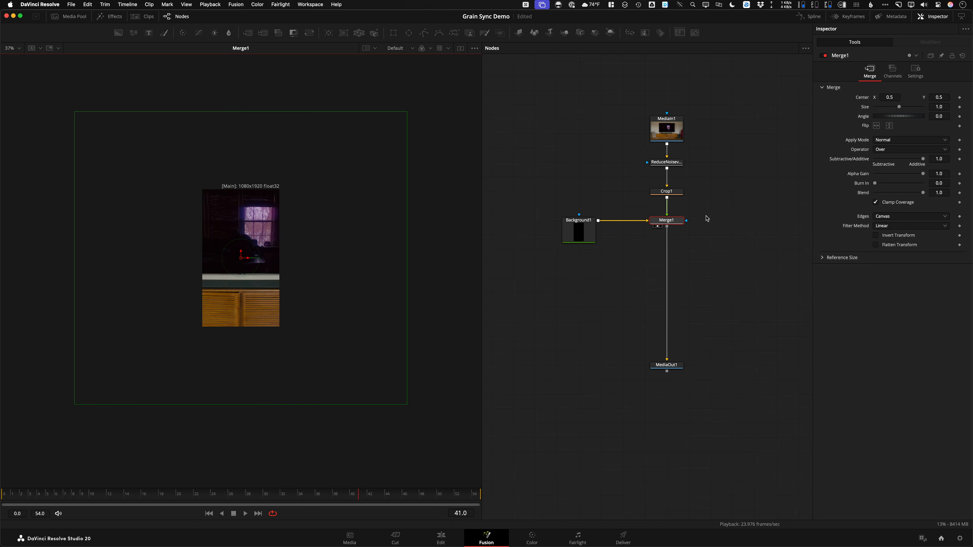
left_click_drag(708, 207, 554, 255)
left_click_drag(667, 227, 667, 256)
left_click(666, 256)
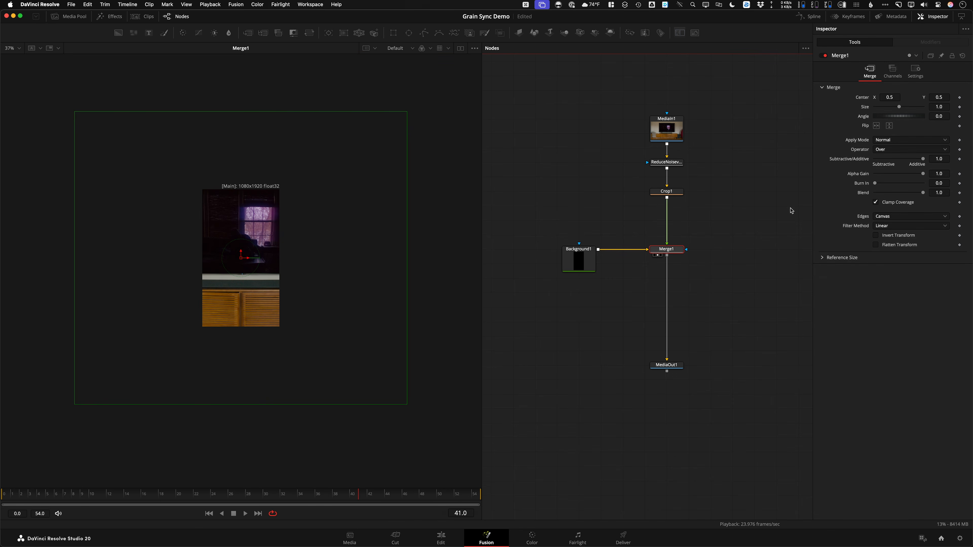
Scale the Merge foreground down to a Size of 0.384 so the TV stand fits the portrait frame's width
left_click_drag(900, 110, 890, 108)
scroll(323, 216, "up", 3)
scroll(323, 216, "up", 1)
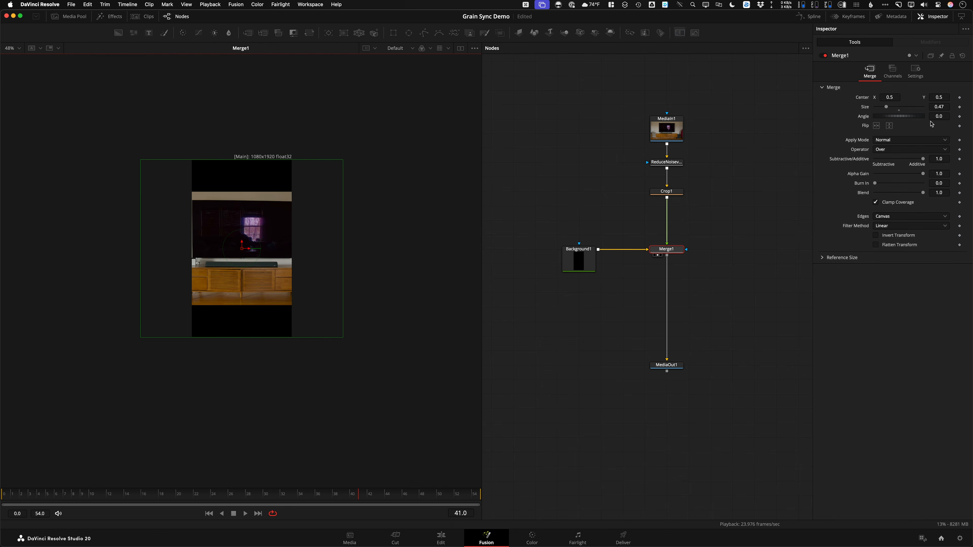
left_click_drag(941, 108, 884, 107)
scroll(298, 198, "up", 5)
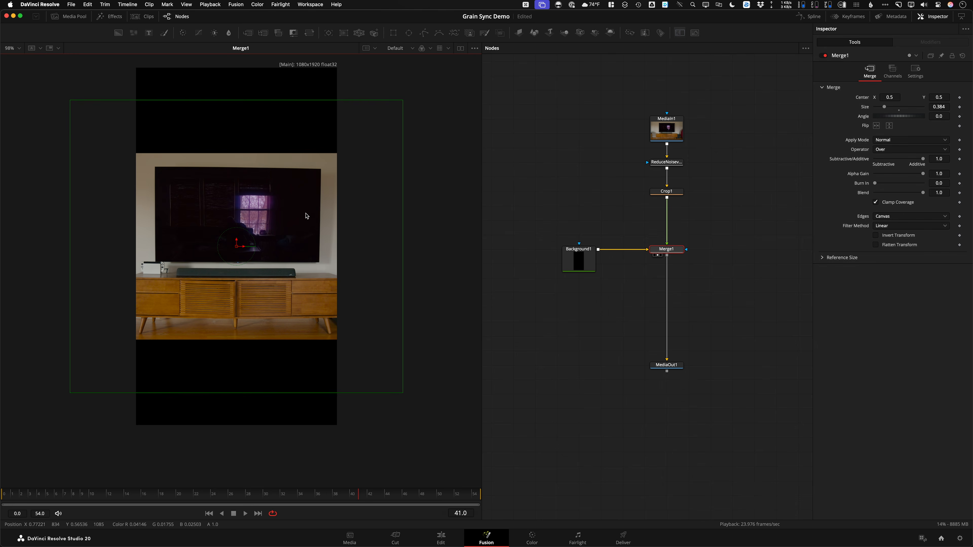
scroll(287, 209, "up", 3)
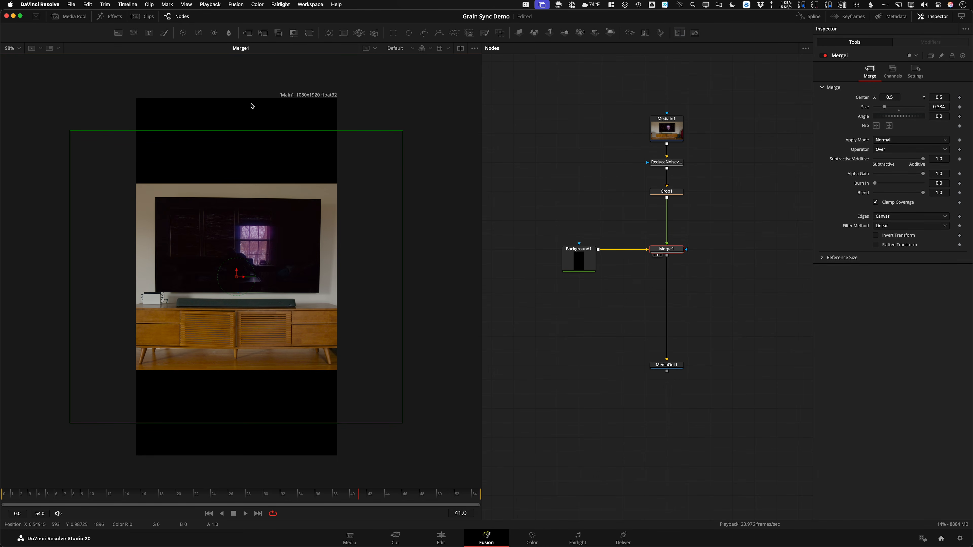
Increase the Crop node's Y Size to 4596 and compare the merged foreground's bounds with the portrait frame
left_click(675, 192)
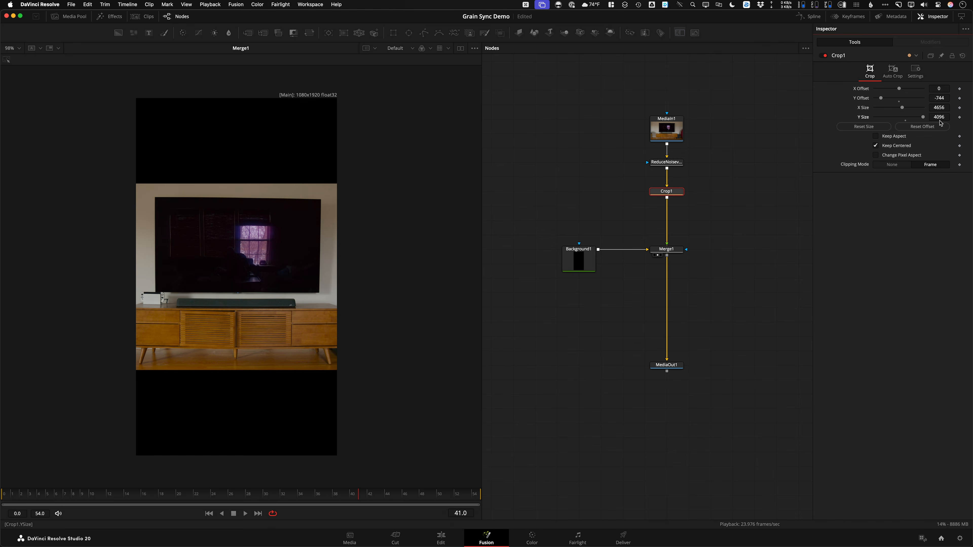
left_click(945, 117)
key("Right")
key("Up")
key("Up")
key("Up")
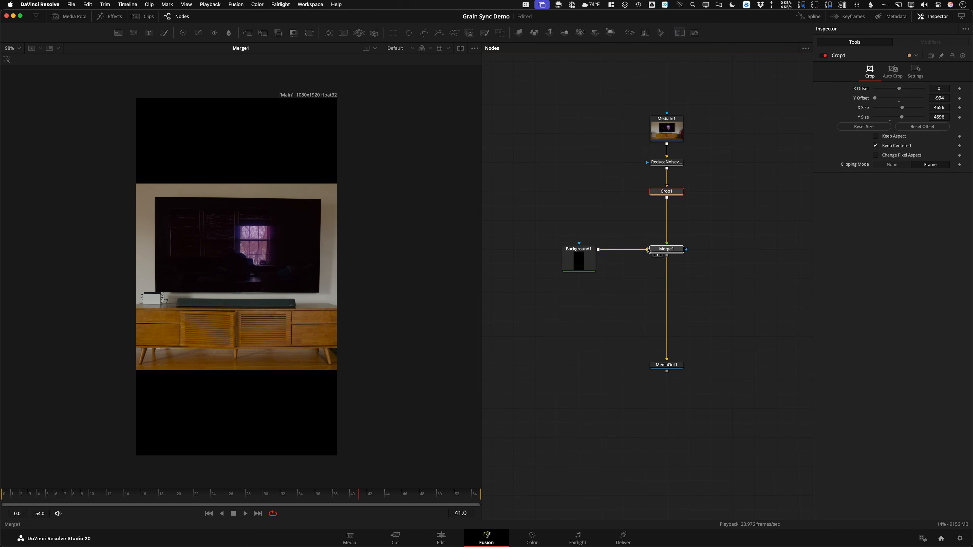
scroll(369, 254, "down", 5)
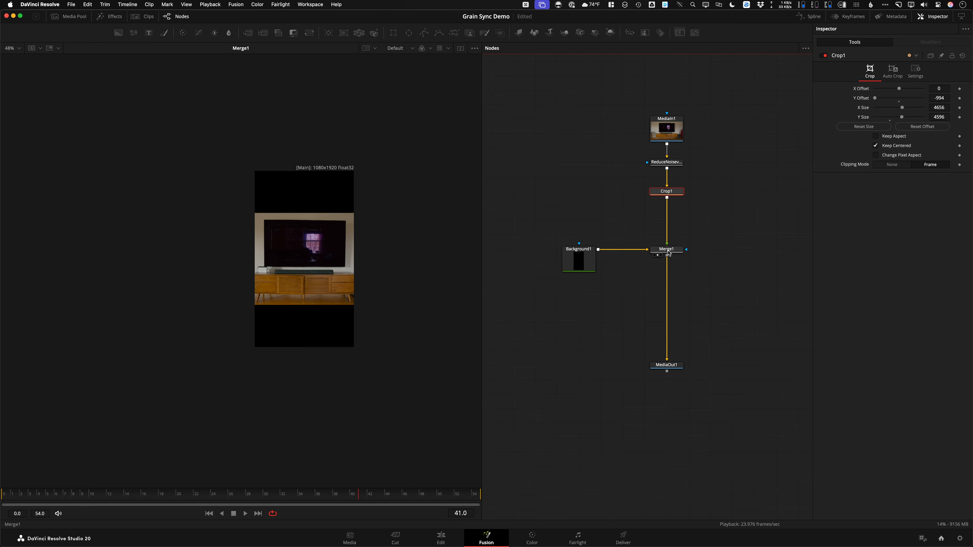
scroll(408, 248, "up", 3)
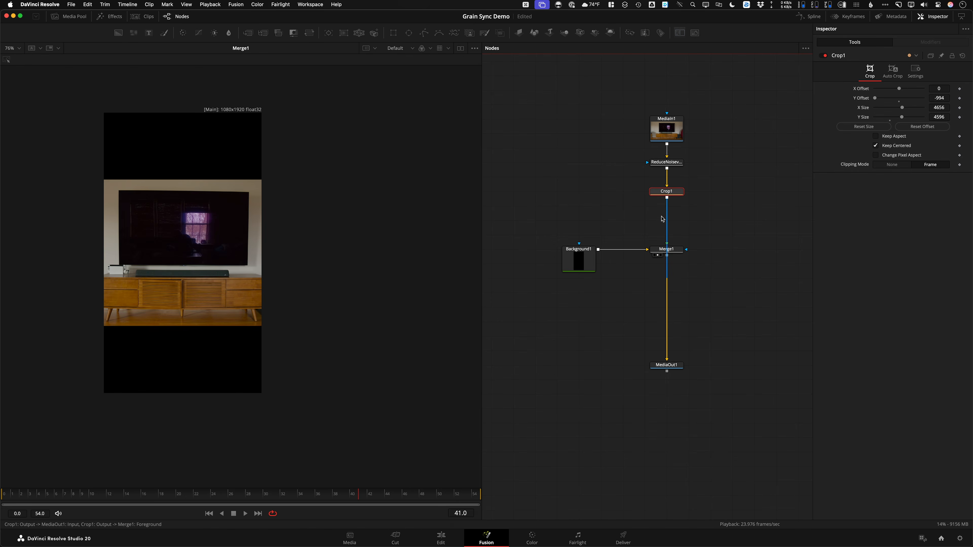
left_click(653, 254)
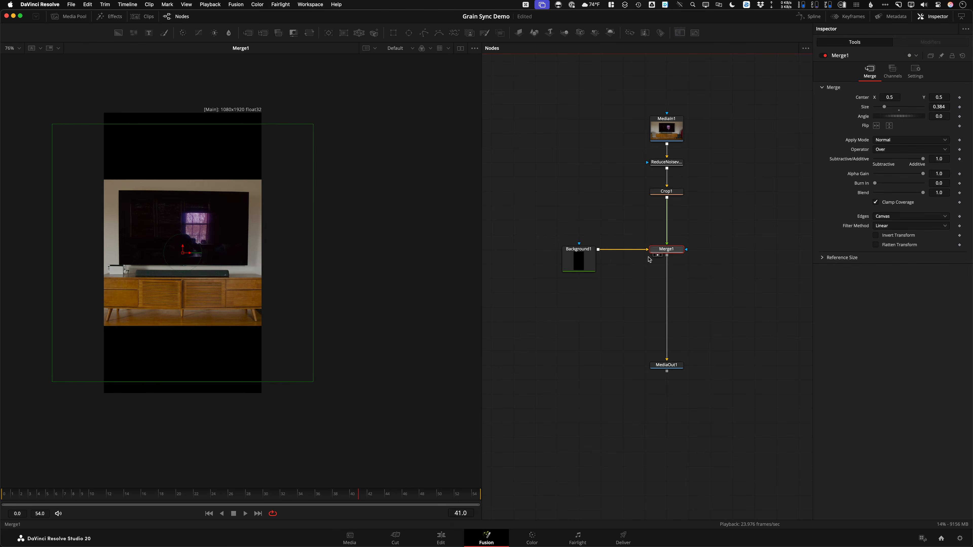
scroll(356, 265, "down", 4)
scroll(354, 270, "up", 3)
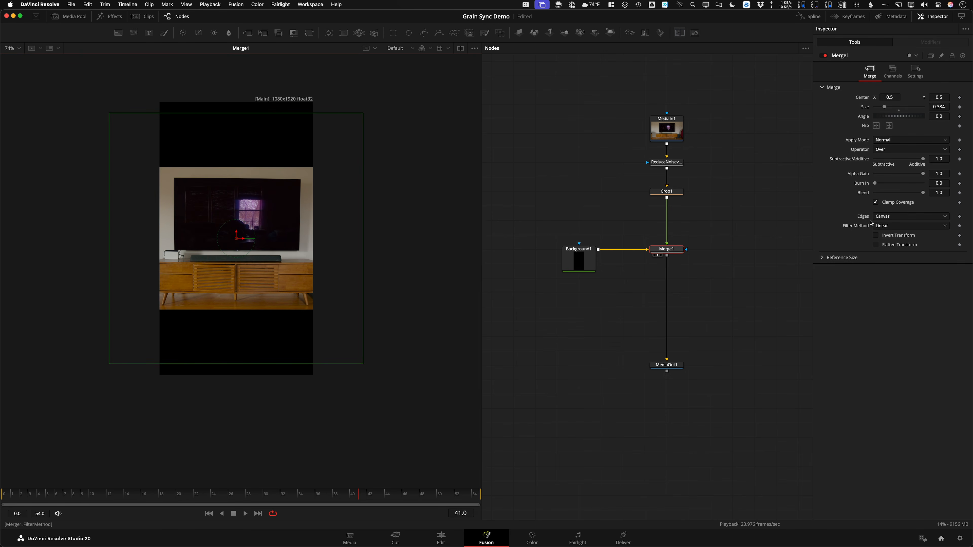
Set the Crop node's Y Size to 5000 and inspect the Merge foreground's upper edge against the portrait frame
left_click(666, 192)
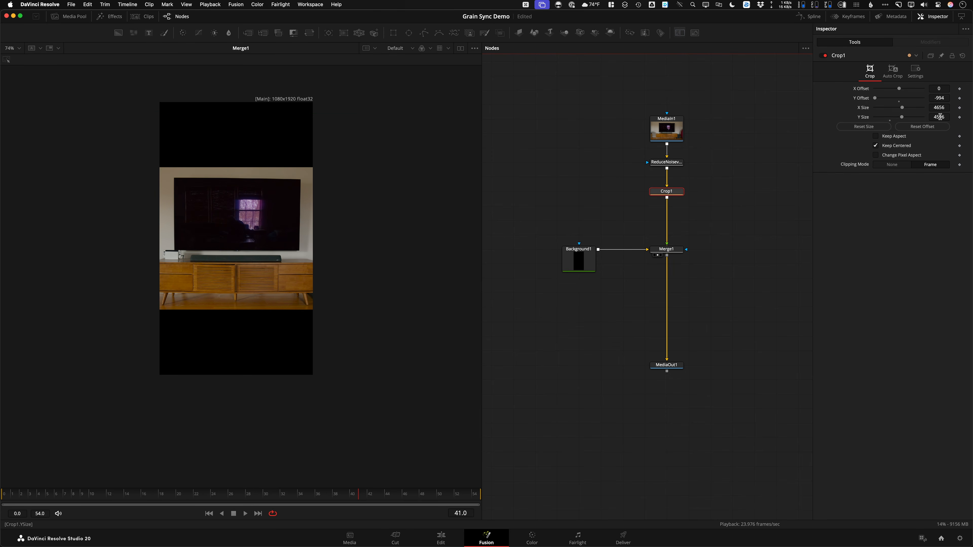
left_click(940, 117)
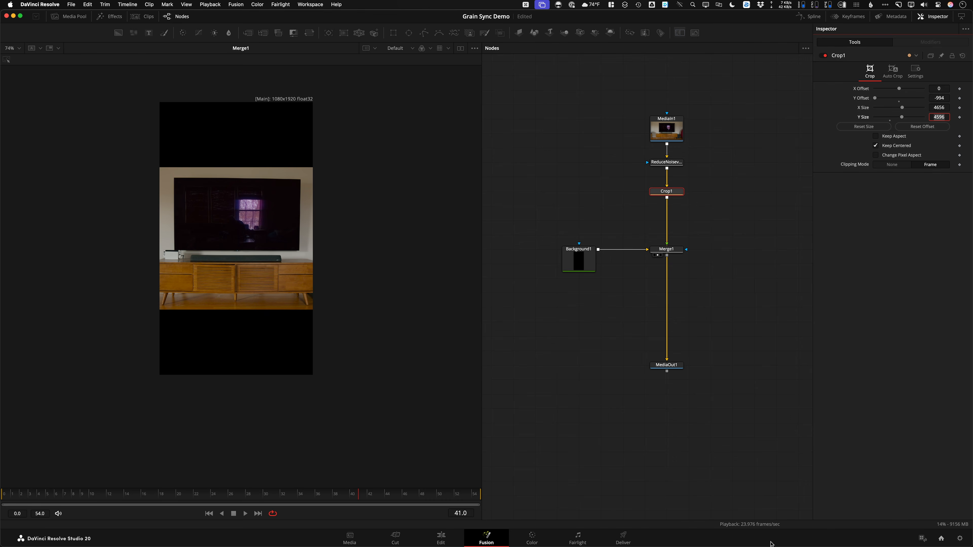
type("5000")
key("Tab")
left_click(627, 232)
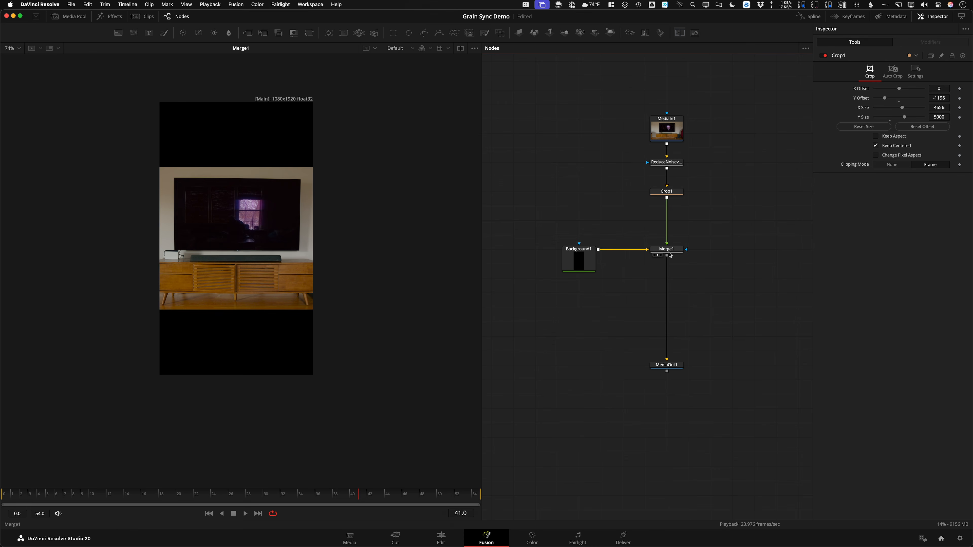
left_click(656, 250)
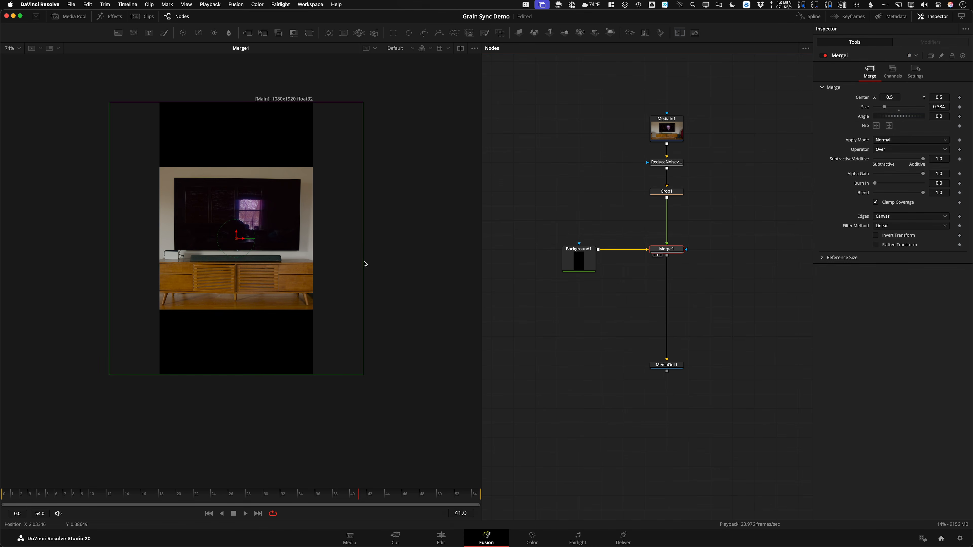
scroll(264, 157, "up", 3)
scroll(264, 163, "up", 8)
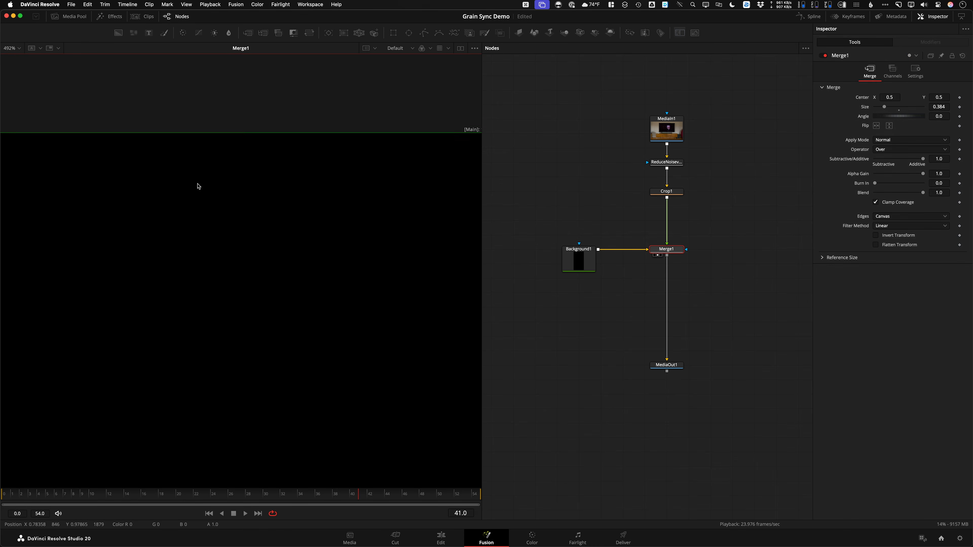
scroll(354, 158, "down", 9)
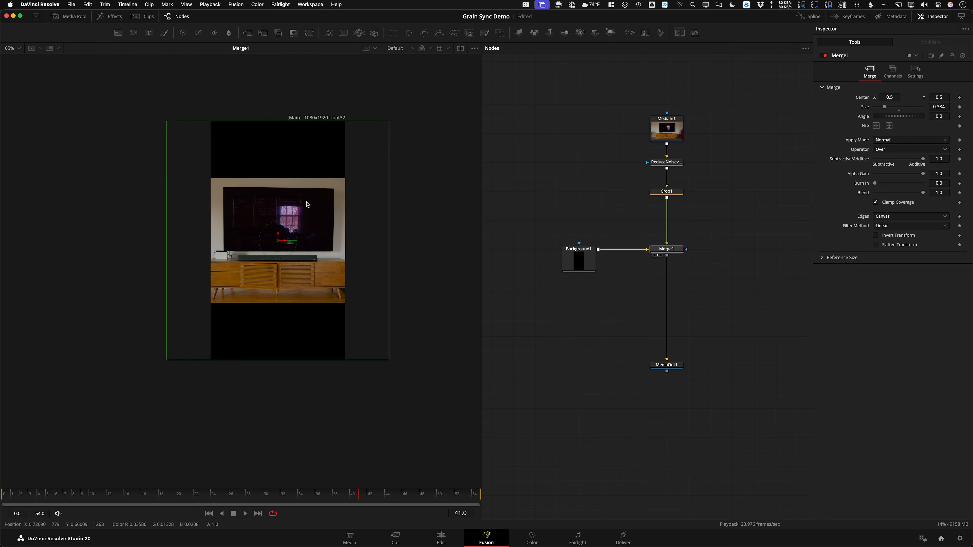
Set the Crop node's Y Size to 5200 and check that the Merge foreground's bounds extend past the portrait frame
left_click(677, 195)
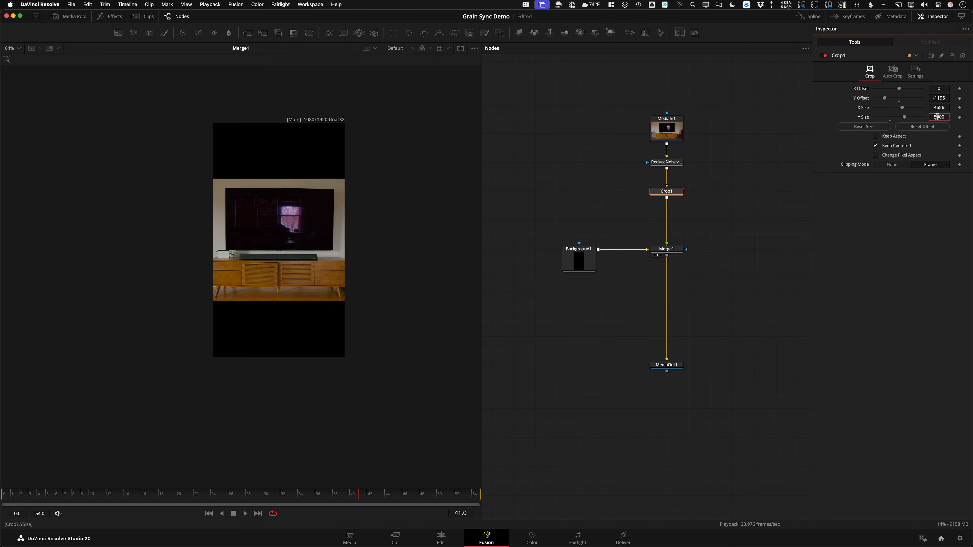
type("52")
key("Return")
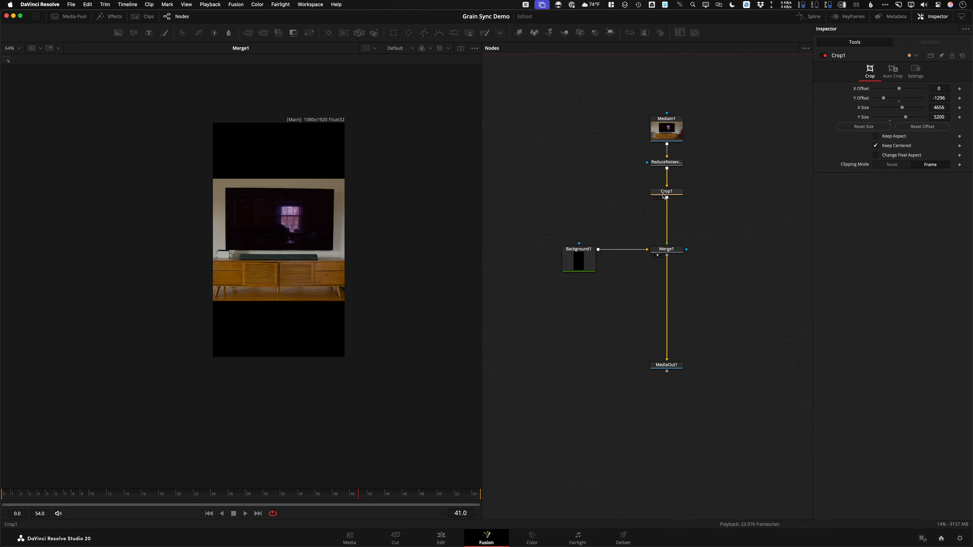
left_click(666, 249)
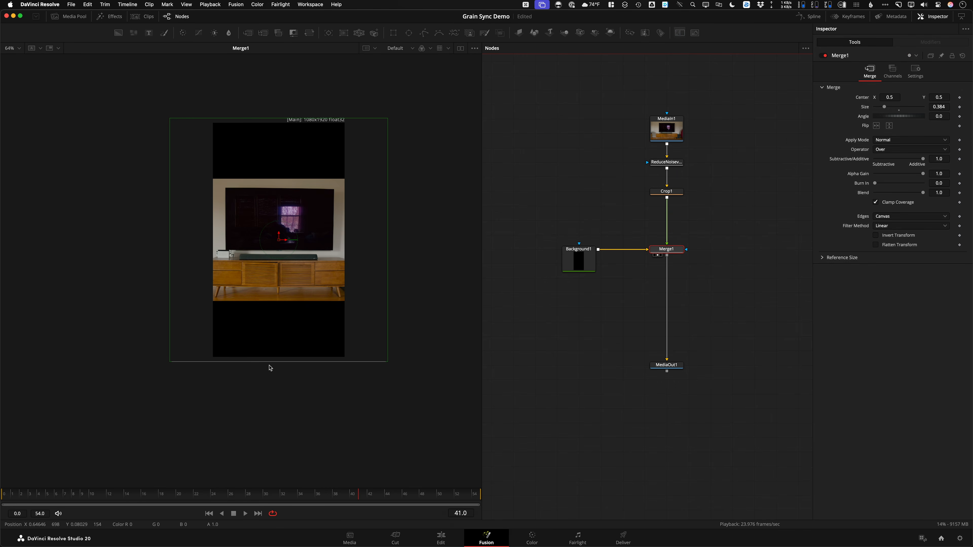
scroll(328, 307, "up", 5)
scroll(231, 352, "up", 3)
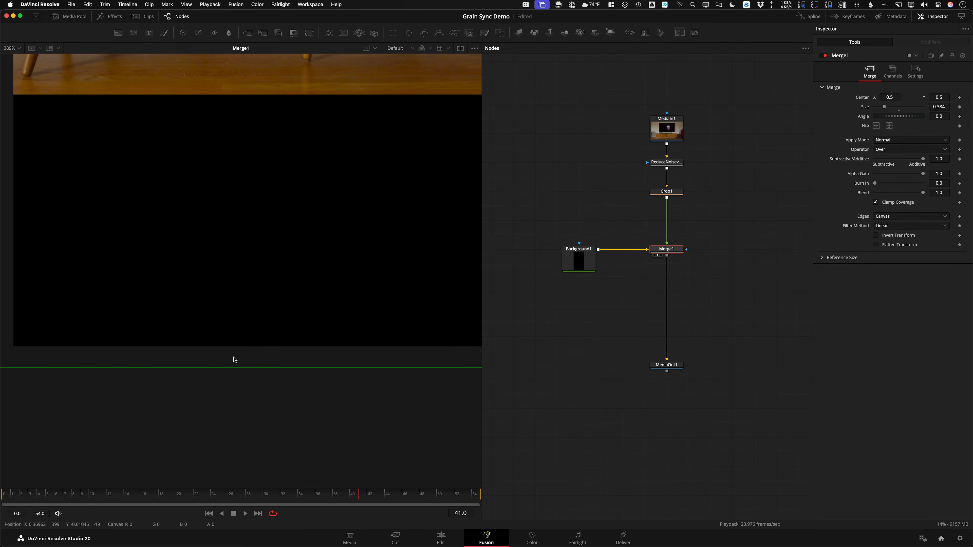
scroll(236, 353, "down", 8)
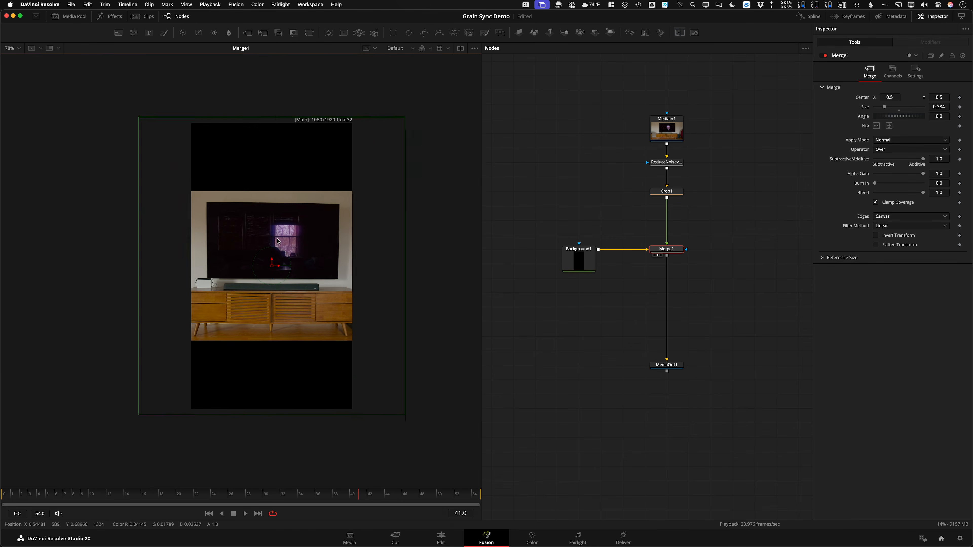
left_click_drag(275, 170, 274, 130)
scroll(284, 135, "up", 2)
left_click_drag(283, 198, 270, 189)
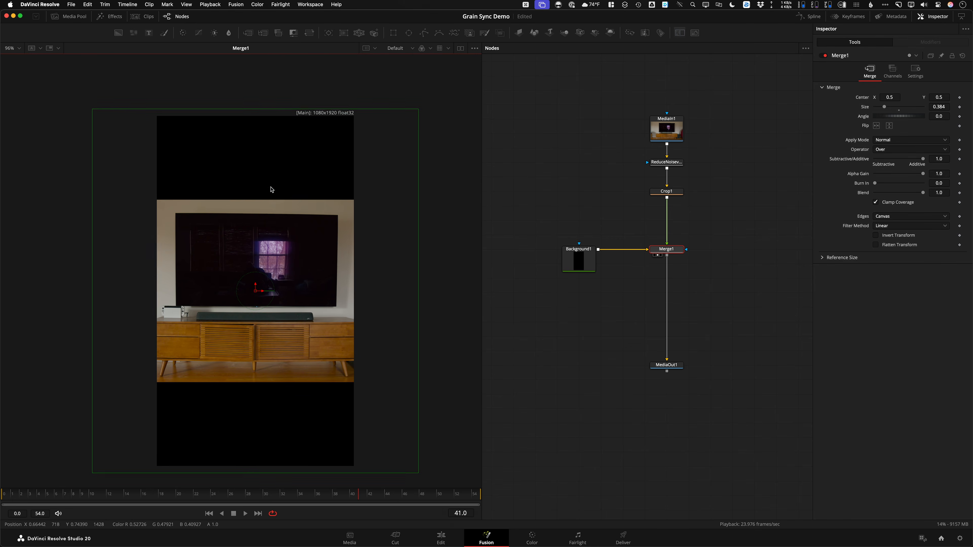
scroll(268, 189, "down", 3)
Show the Crop node's full extended canvas in the viewer, keeping the node in its original place in the chain
left_click(666, 191)
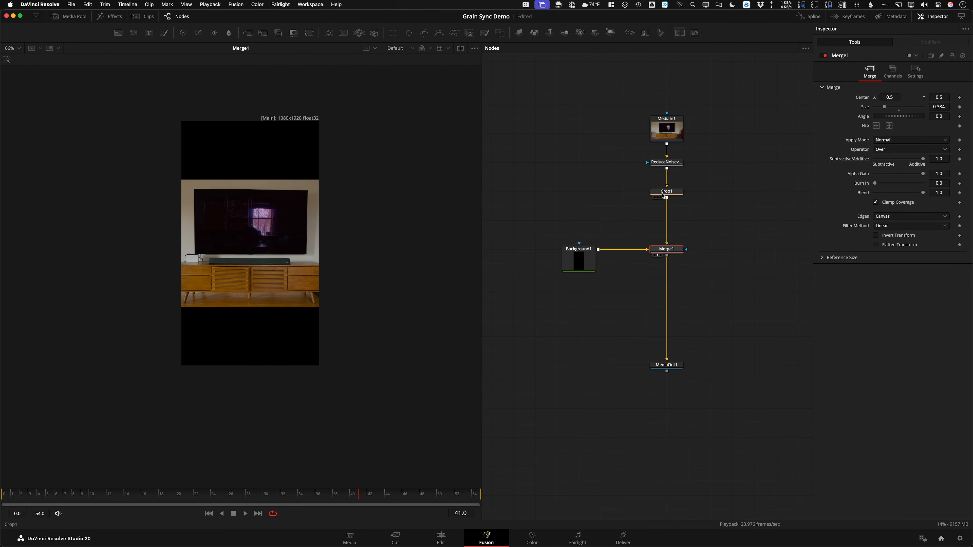
left_click(657, 197)
scroll(270, 228, "down", 5)
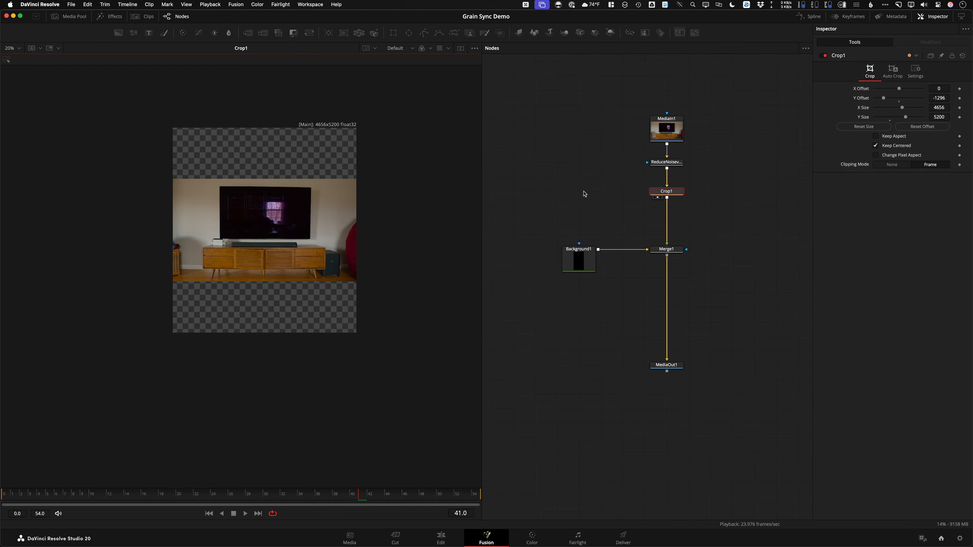
scroll(339, 226, "up", 3)
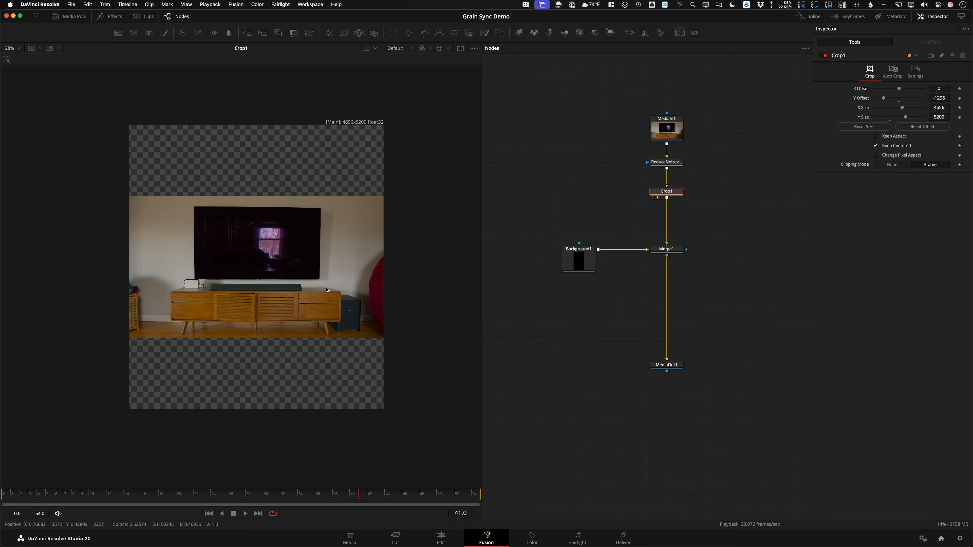
left_click_drag(668, 192, 582, 180)
key("super+z")
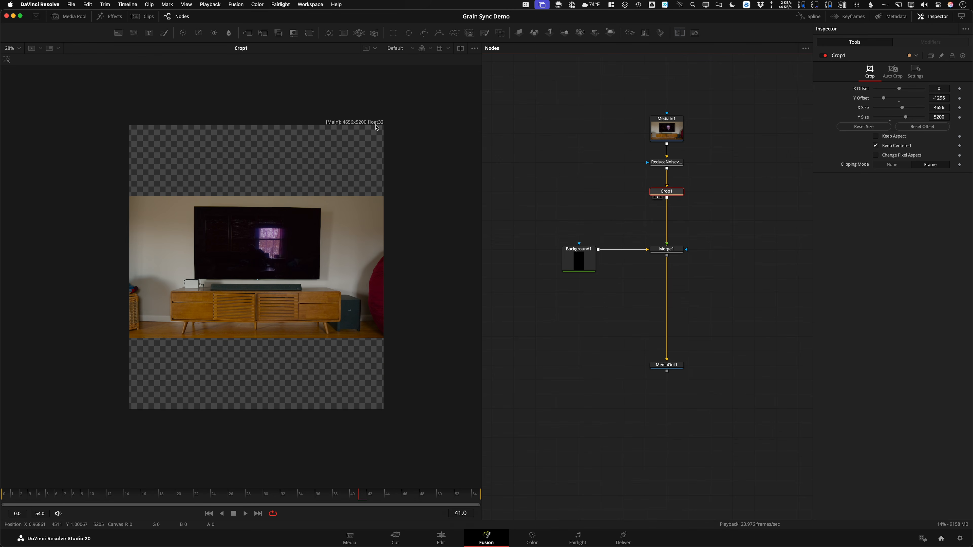
Save the viewer's current Crop image as tv_extension_3_f0.png in the fusion folder
right_click(283, 163)
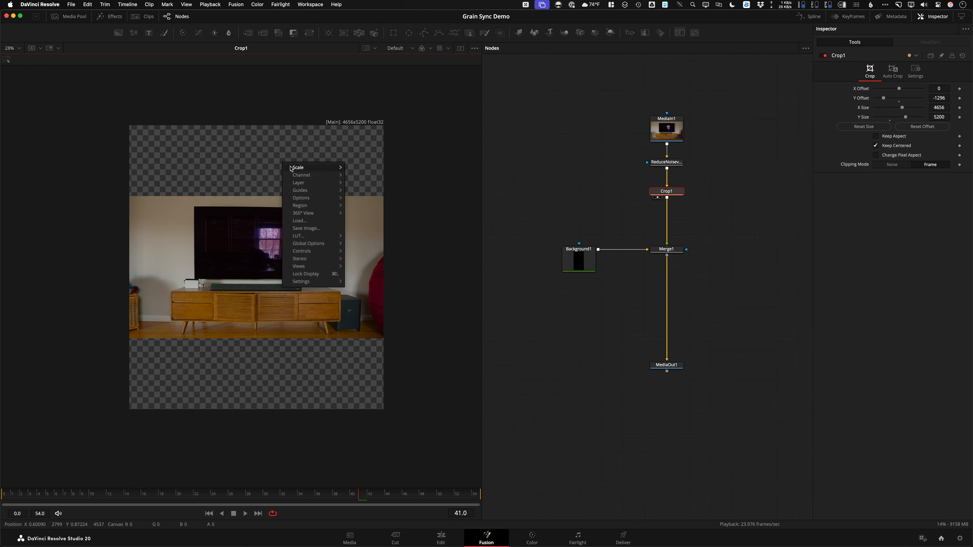
left_click(318, 228)
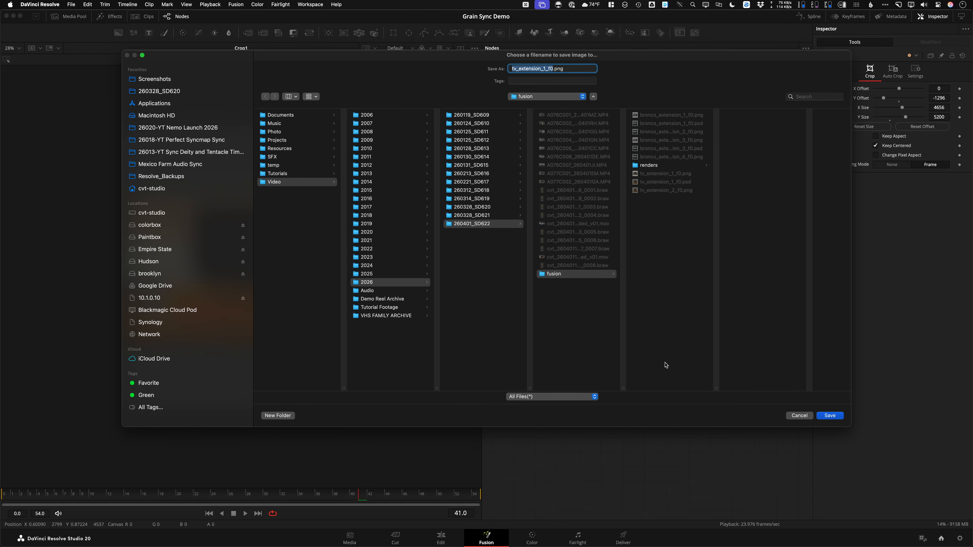
key("Right")
key("Left")
key("Left")
key("BackSpace")
type("3")
left_click(594, 396)
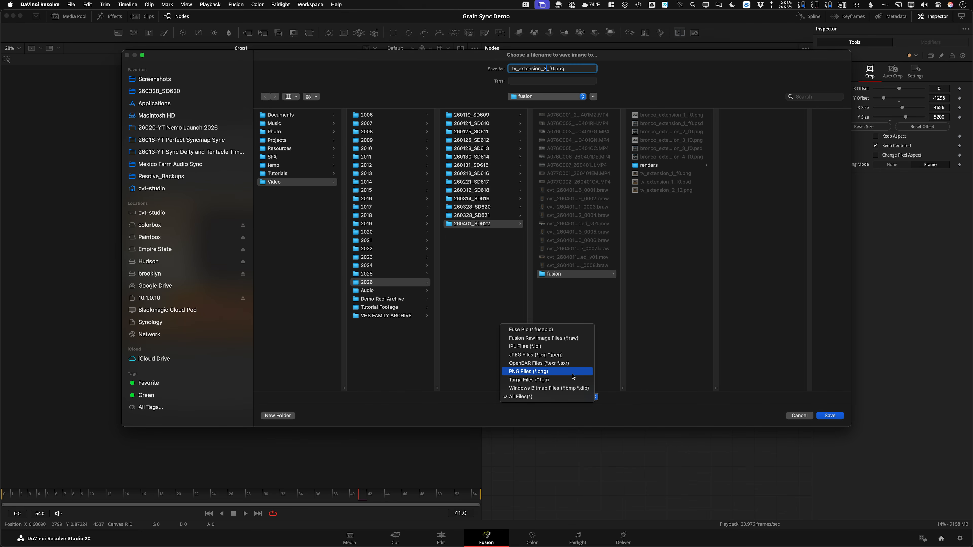
left_click(704, 421)
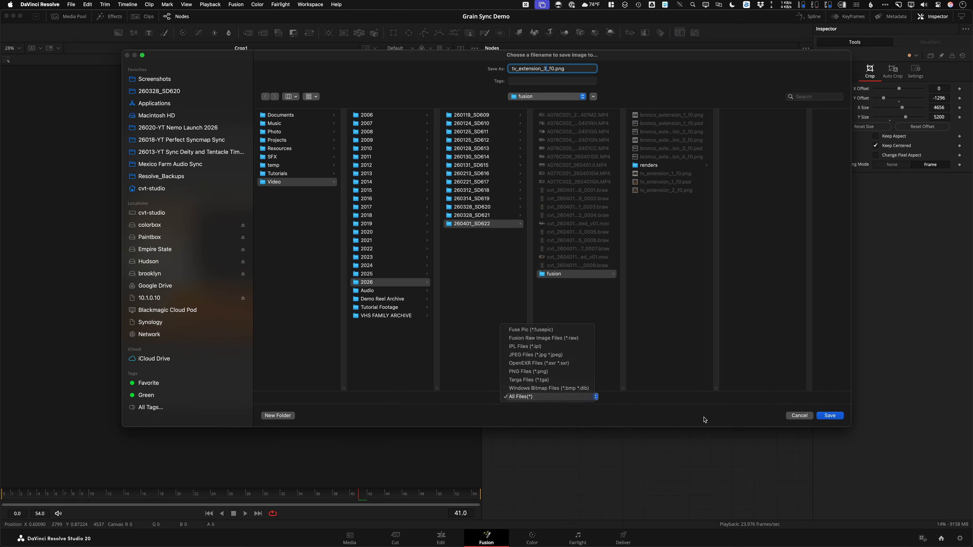
left_click(829, 415)
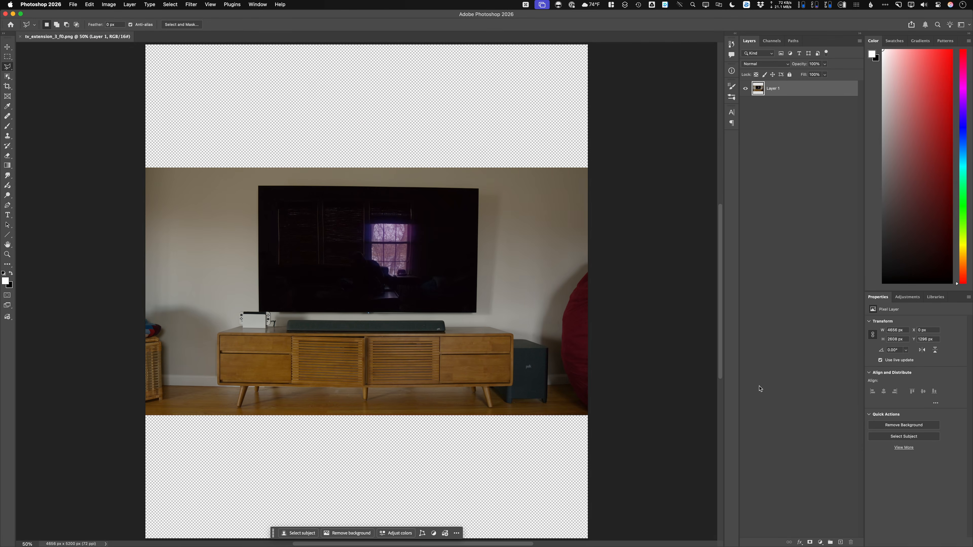
View the entire canvas of tv_extension_3_f0.png in Photoshop at 33.33% zoom
key("super+minus")
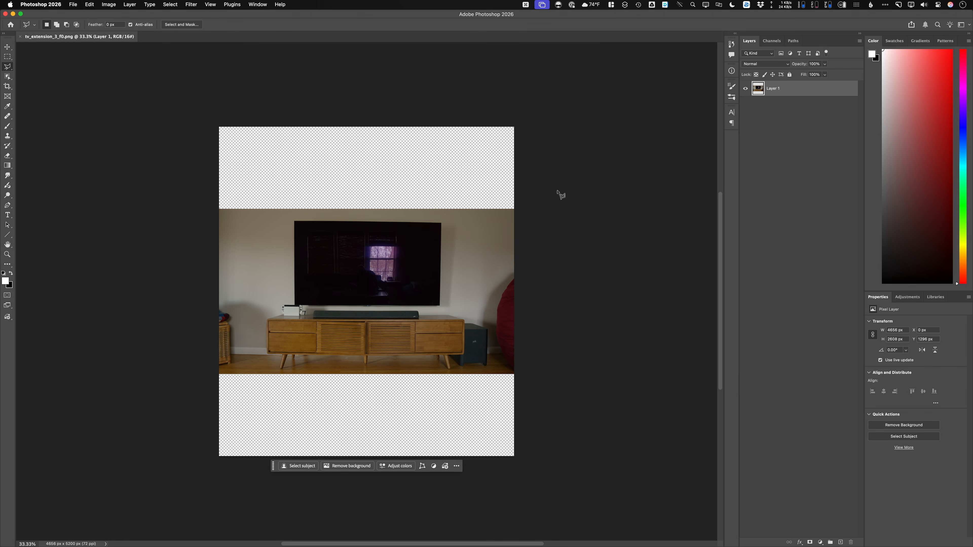
Select everything outside the photo's pixels and run Generative Fill without a prompt, using the Firefly Fill & Expand model
left_click(758, 89, "super")
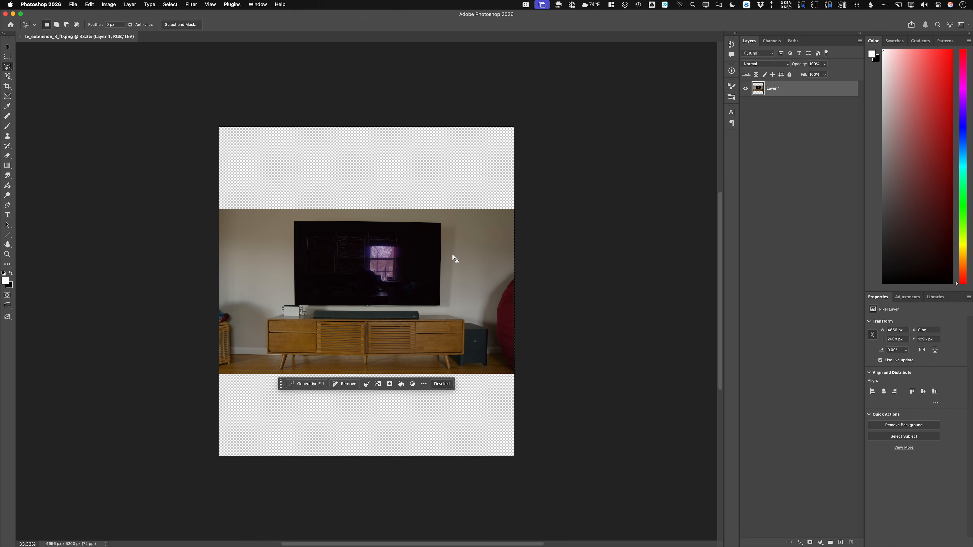
key("shift+super+i")
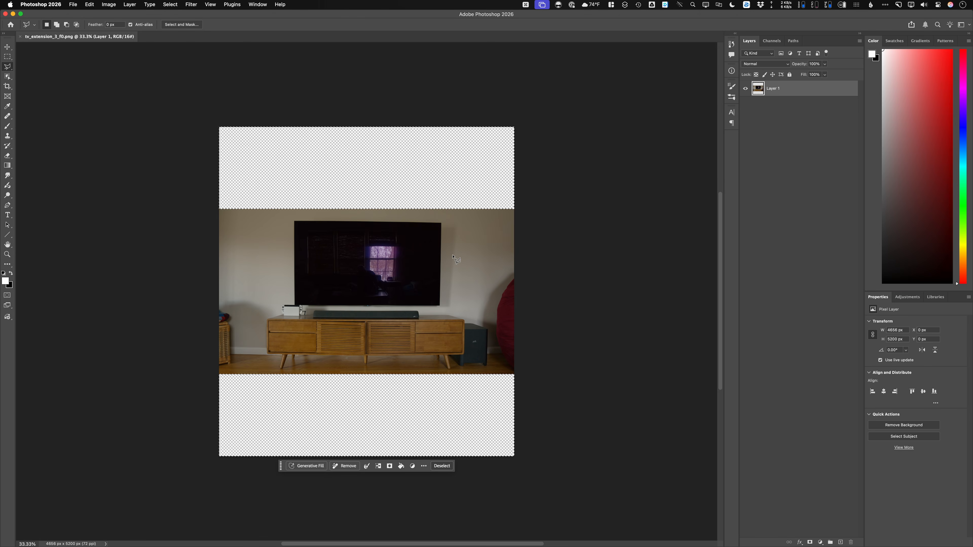
left_click(317, 468)
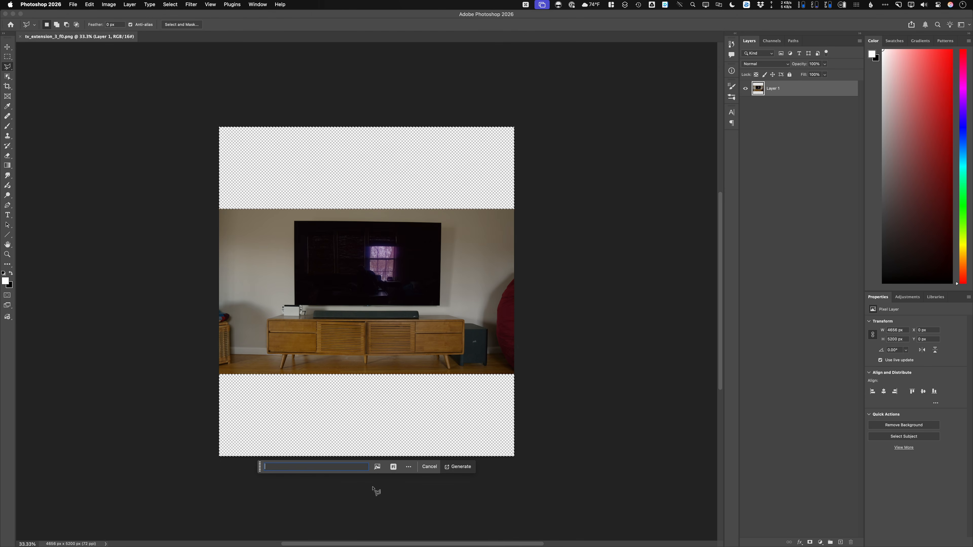
left_click(393, 466)
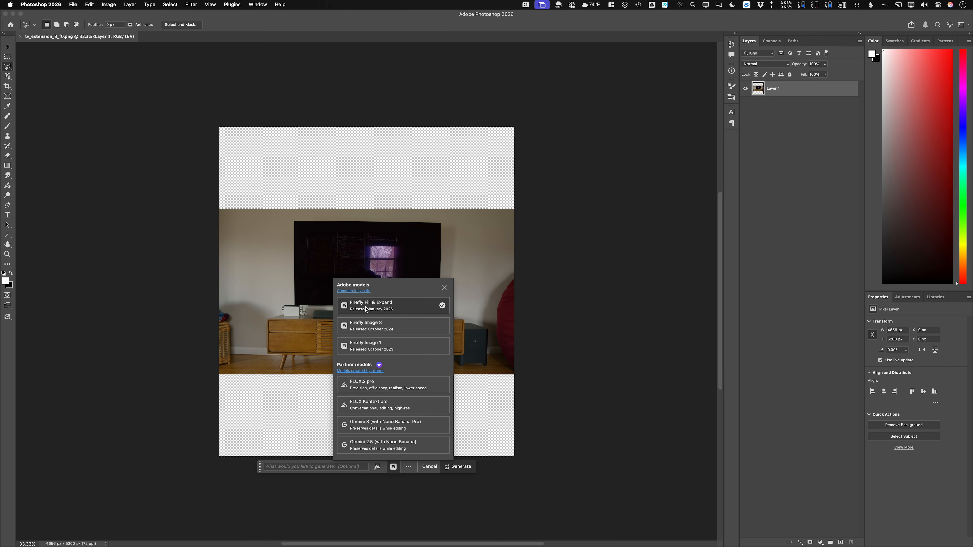
left_click(464, 468)
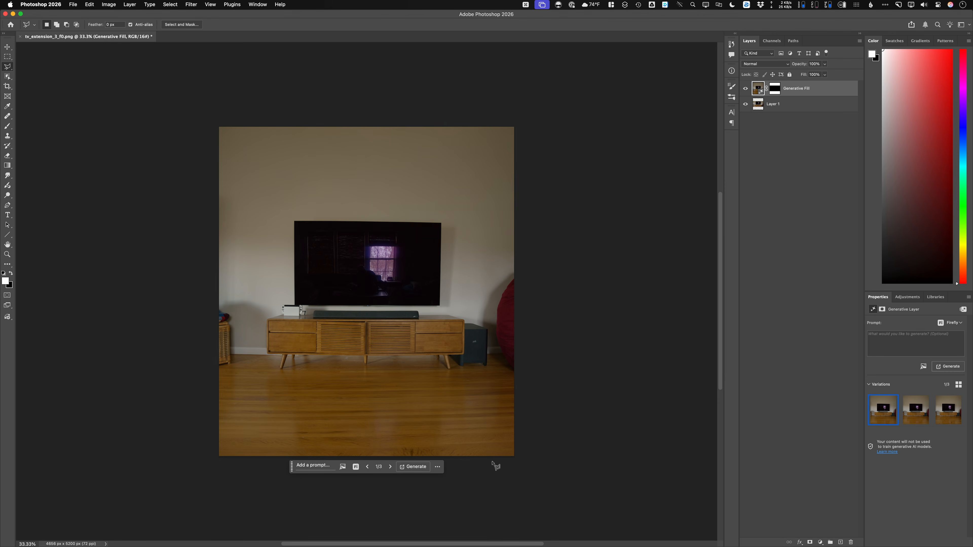
Compare all three Generative Fill variations and return to the first one
left_click(390, 467)
left_click(391, 468)
left_click(391, 467)
left_click(390, 466)
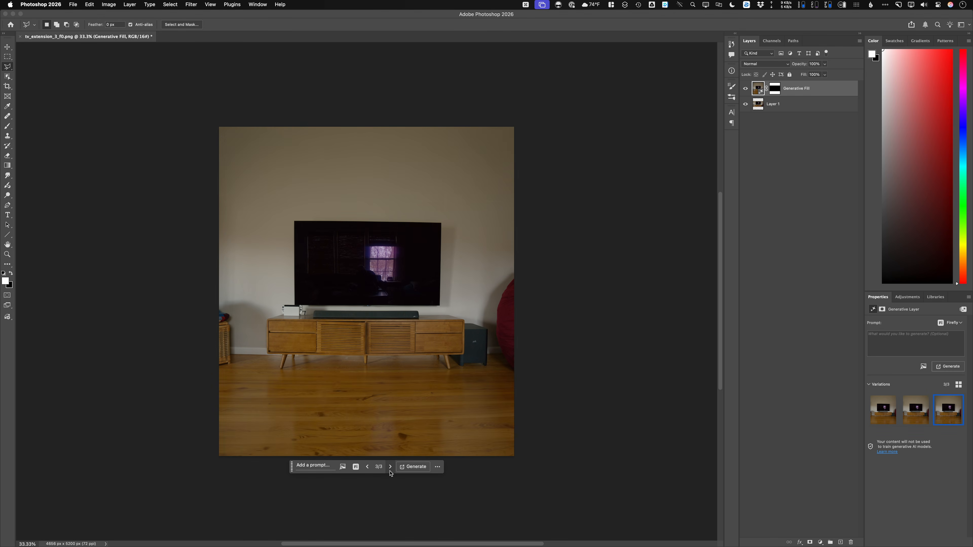
left_click(391, 467)
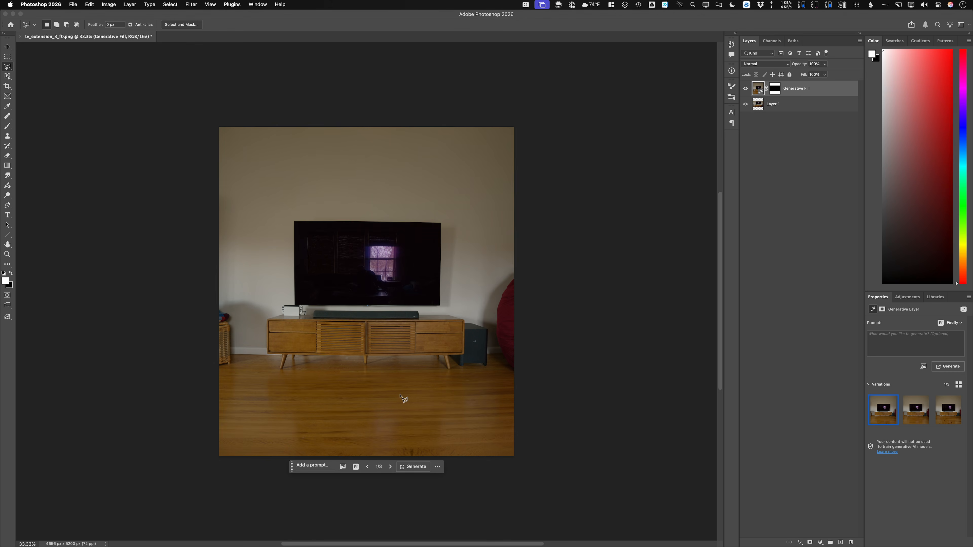
Save the layered document in Photoshop format as tv_extension_3_f0.psd in the fusion folder
left_click(817, 209)
key("super+shift+s")
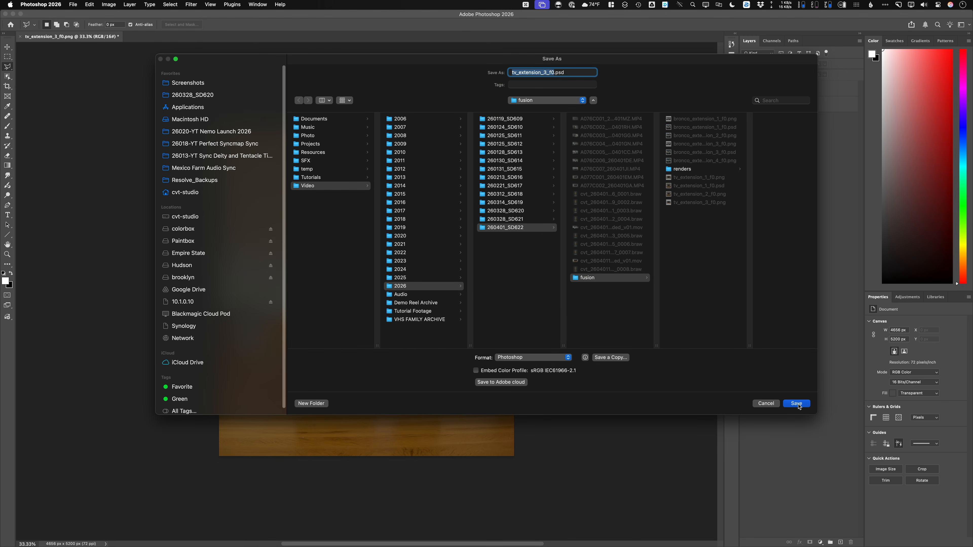
left_click(797, 404)
left_click(564, 254)
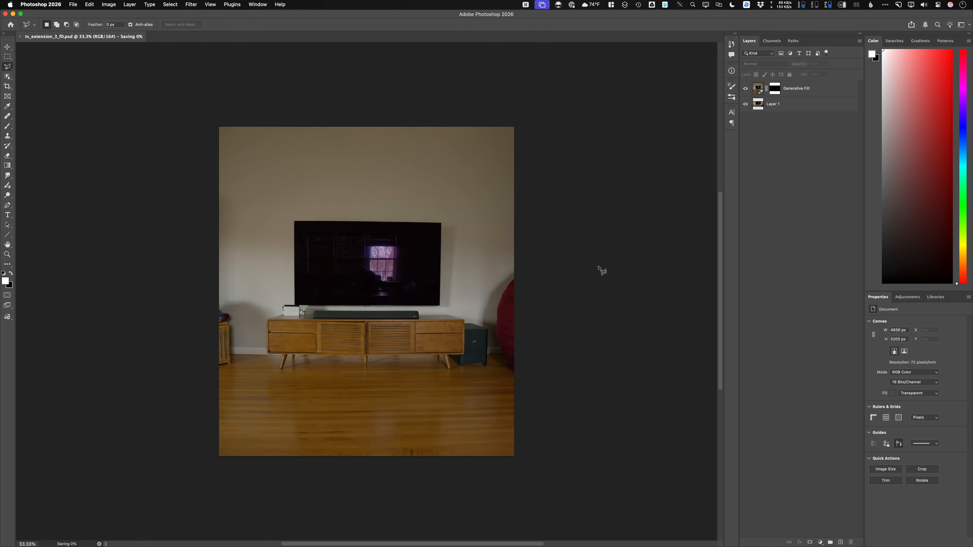
Export the filled image as a PNG named tv_extension_4_f0.png in the fusion folder
left_click(72, 4)
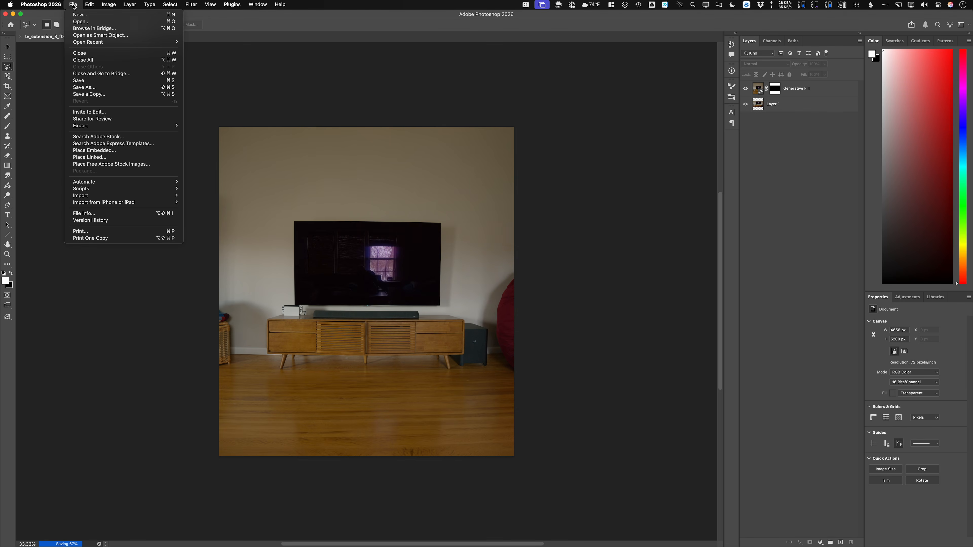
mouse_move(134, 127)
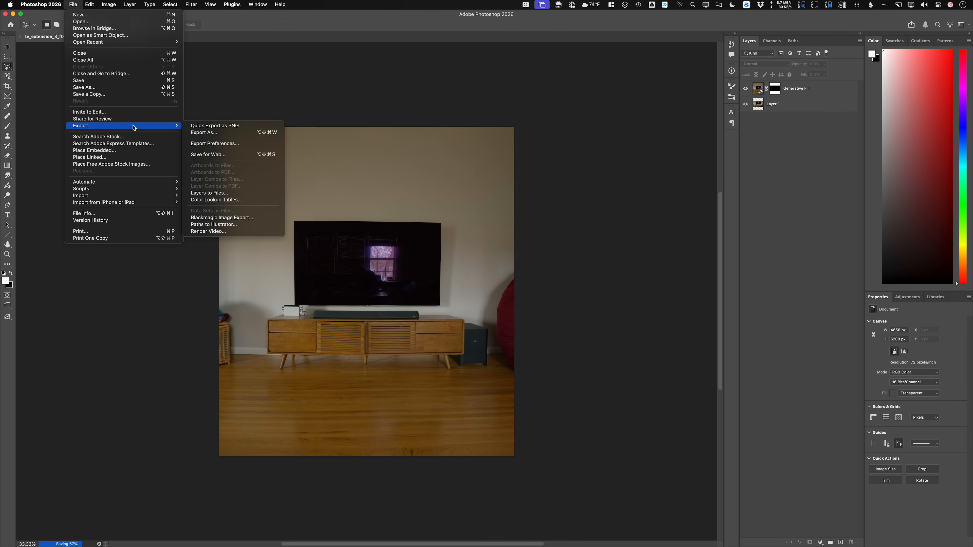
left_click(248, 129)
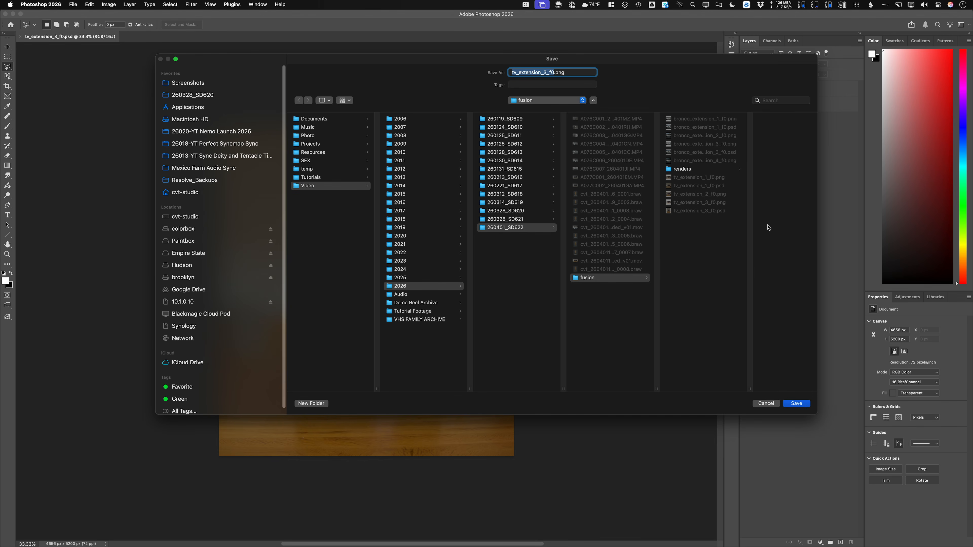
key("Right")
key("Left")
key("Left")
key("Left")
type("4")
key("Return")
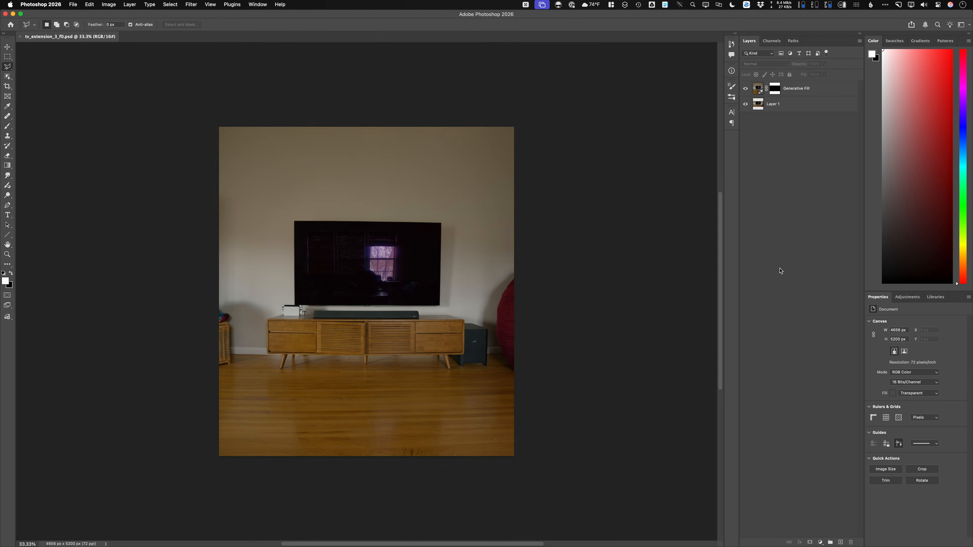
Quit Photoshop, switch to Finder and preview tv_extension_4_f0.png in the fusion folder
key("super+q")
key("super+Tab")
key("super+Tab")
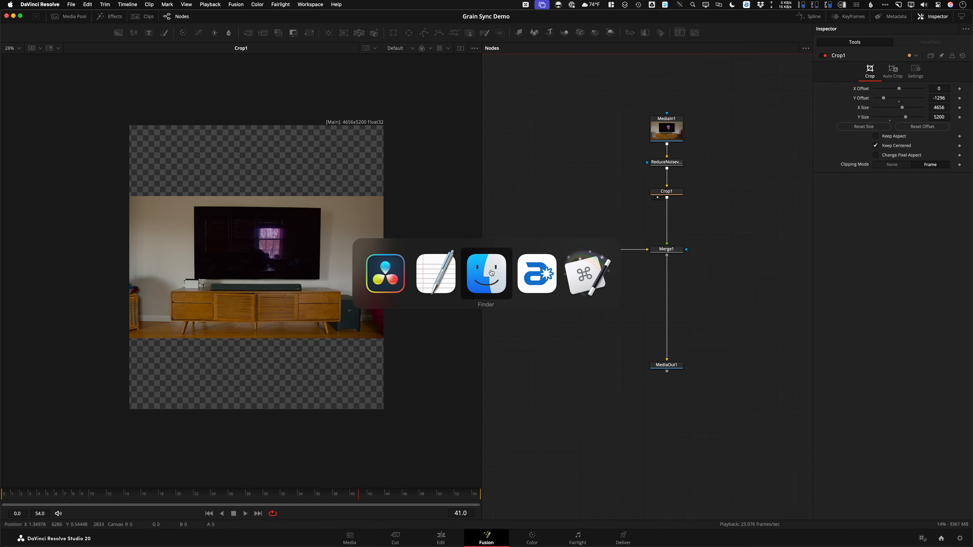
left_click(372, 212)
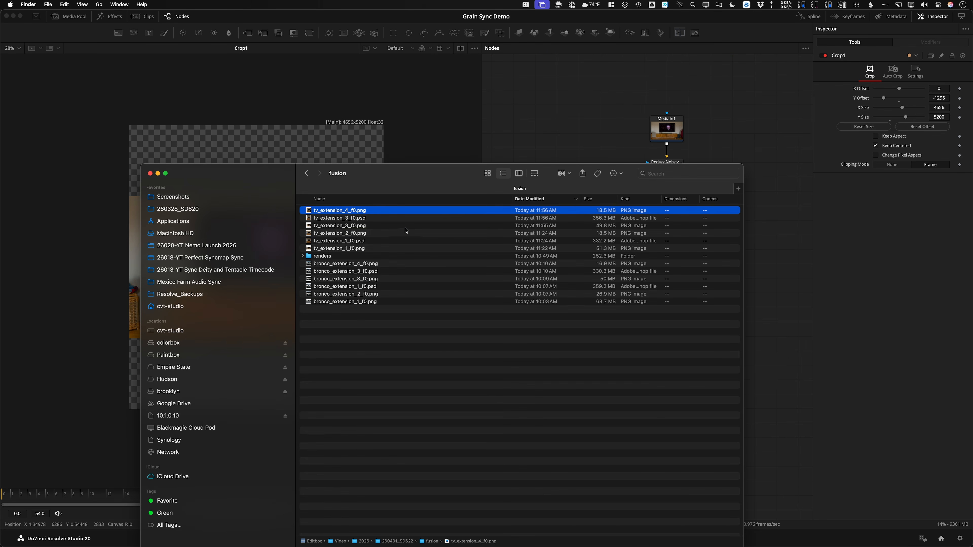
key("space")
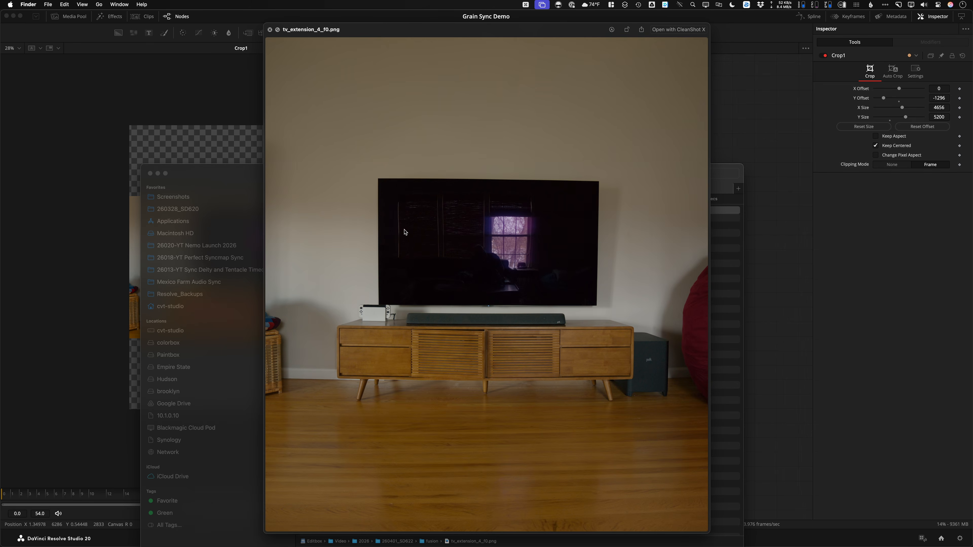
key("space")
Bring tv_extension_4_f0.png from Finder into the Fusion node graph beside MediaIn1 and show it in the viewer
left_click_drag(364, 213, 579, 128)
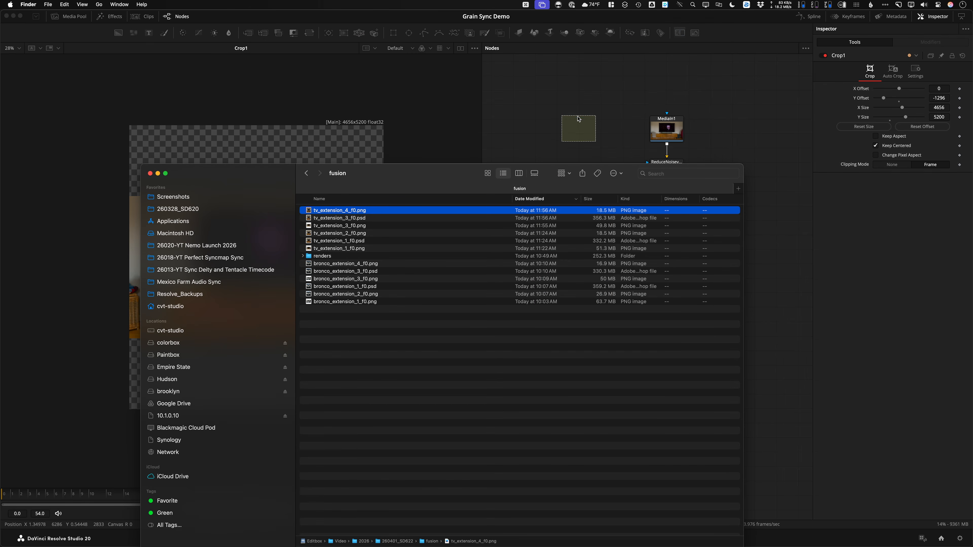
left_click(588, 81)
key("1")
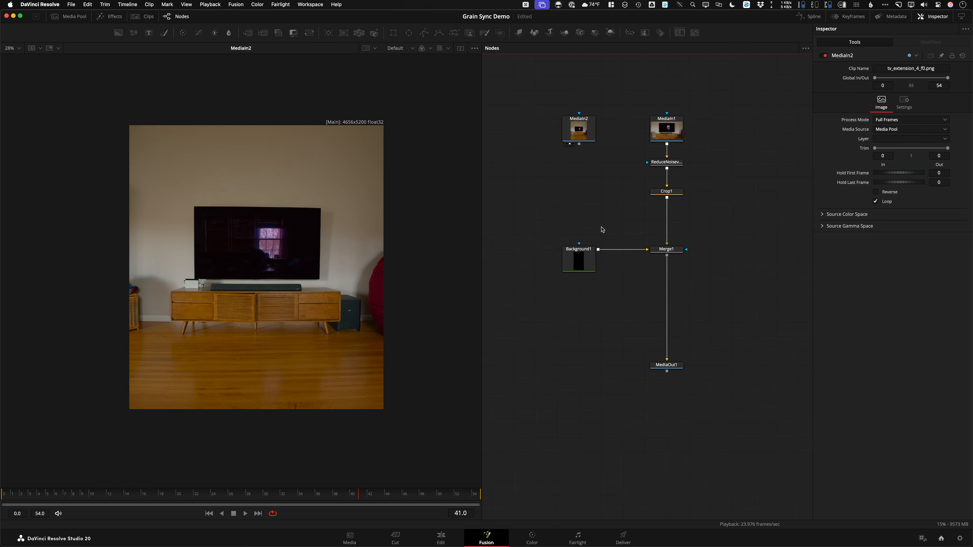
Delete the Background1 node and move the imported still's node lower, away from the main chain
left_click_drag(603, 228, 576, 300)
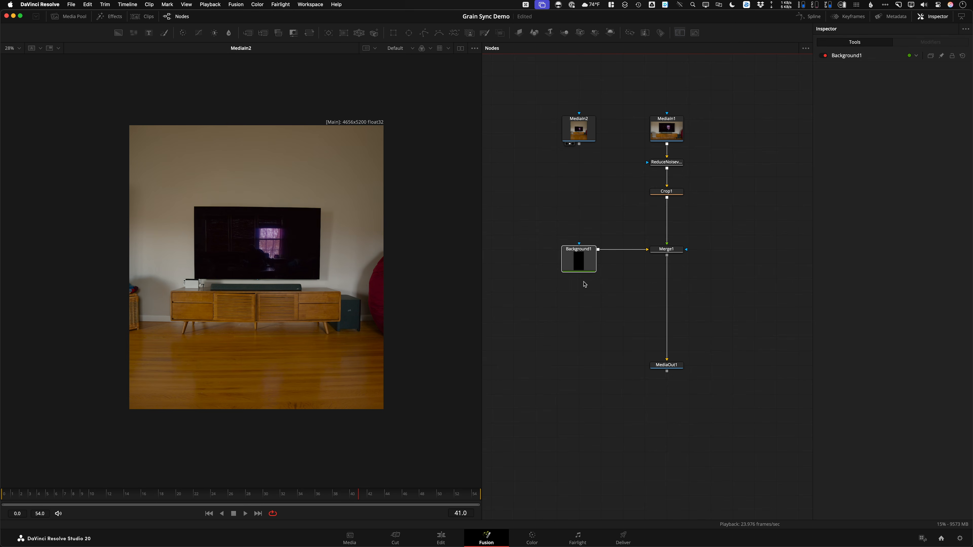
key("Delete")
left_click_drag(578, 129, 535, 186)
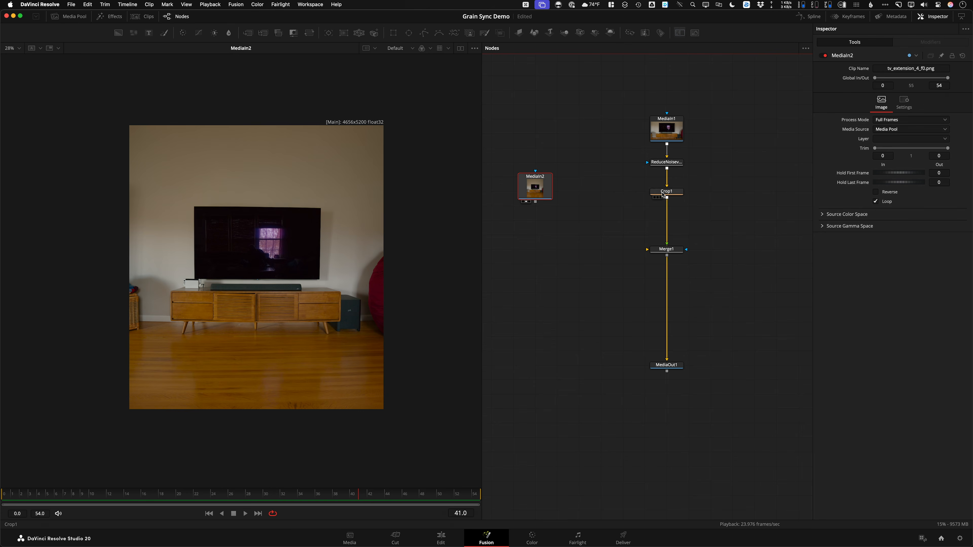
Show the Crop node in the viewer and check its alpha channel against the full-colour image
left_click_drag(669, 191, 464, 183)
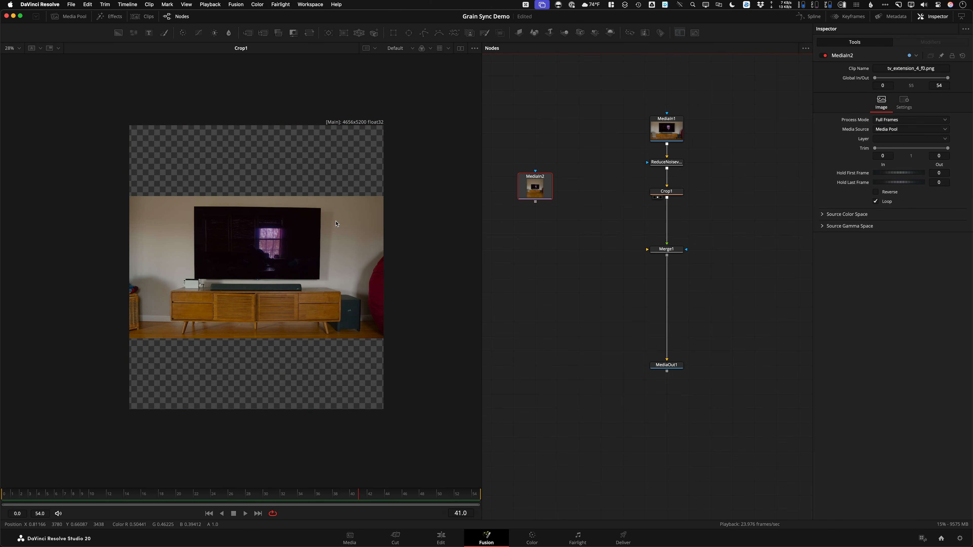
left_click(603, 231)
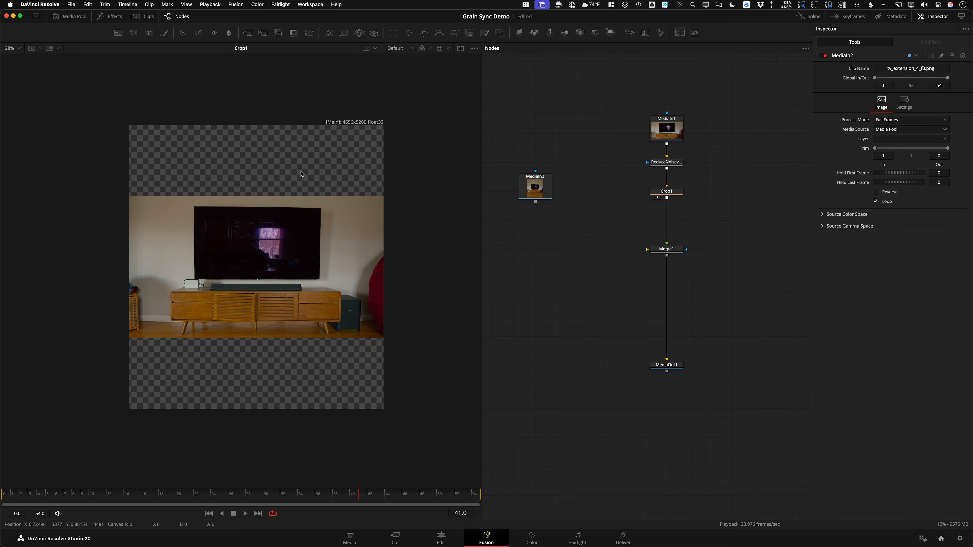
key("a")
key("c")
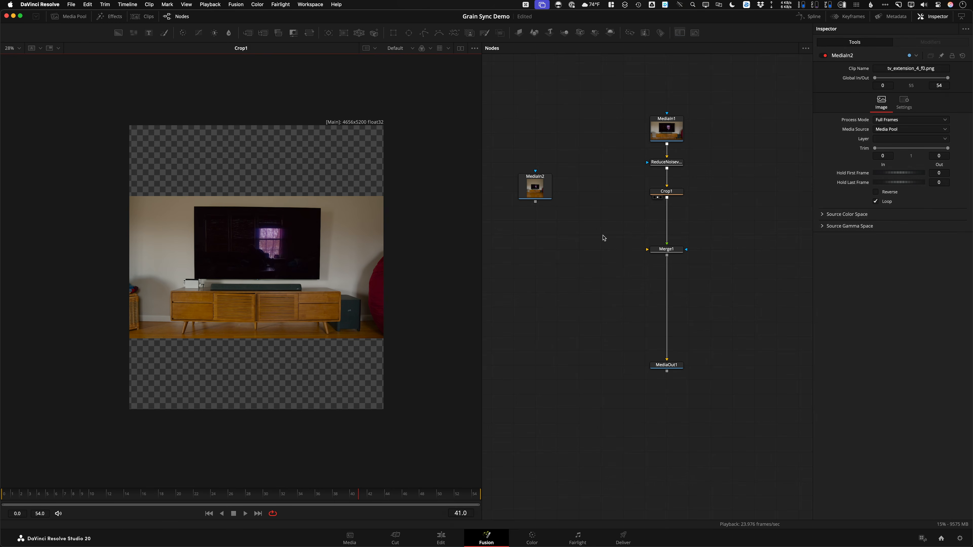
Add a Bitmap mask node fed by the Crop node's alpha, show it in the viewer and invert it
key("shift+space")
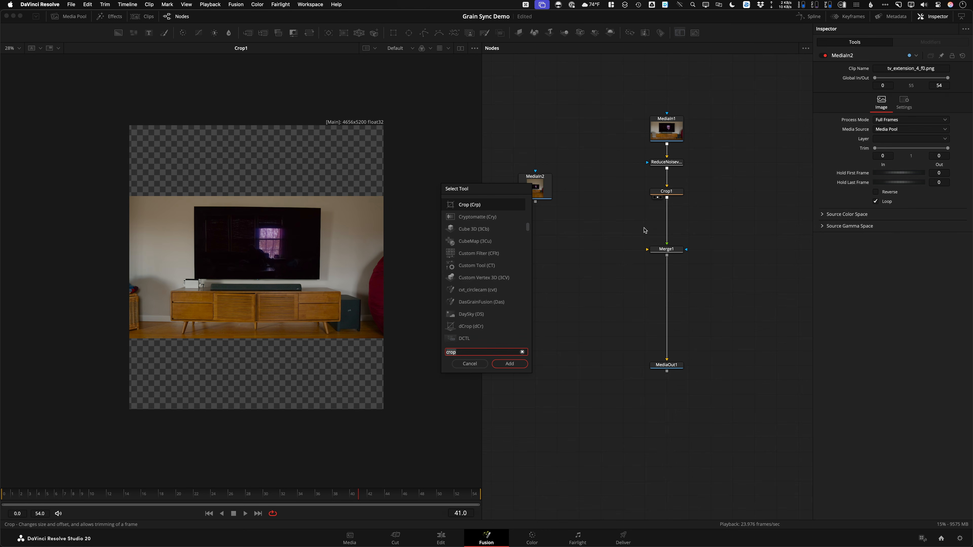
type("bit")
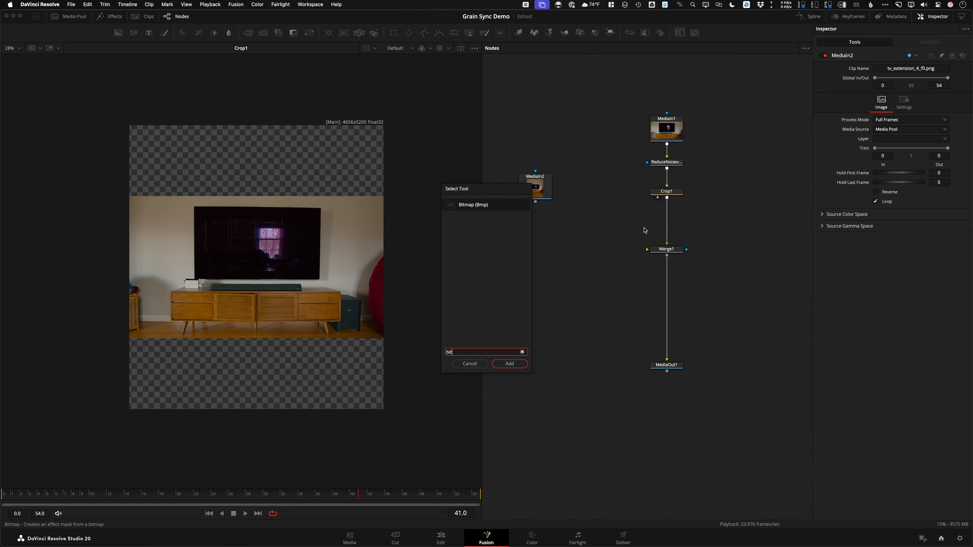
key("Return")
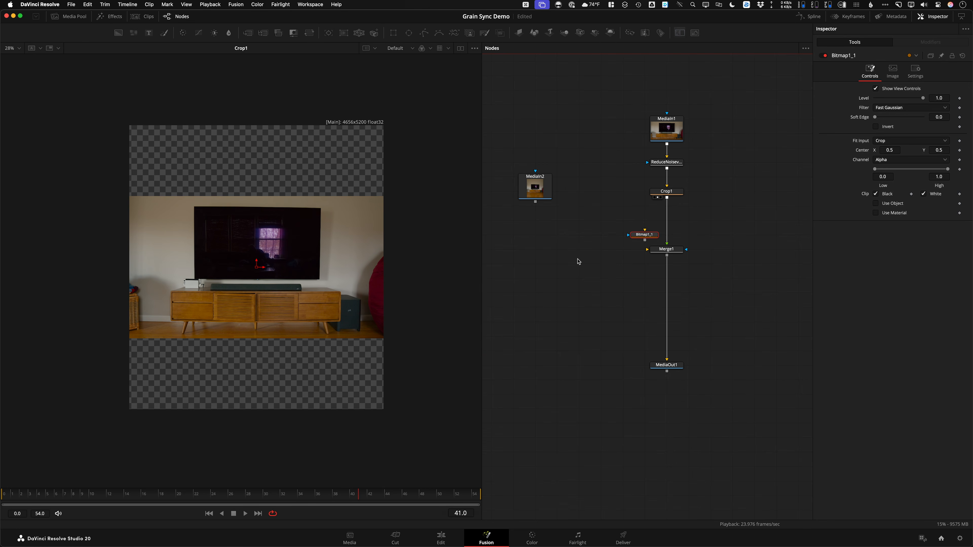
left_click_drag(640, 236, 596, 236)
left_click_drag(666, 198, 352, 234)
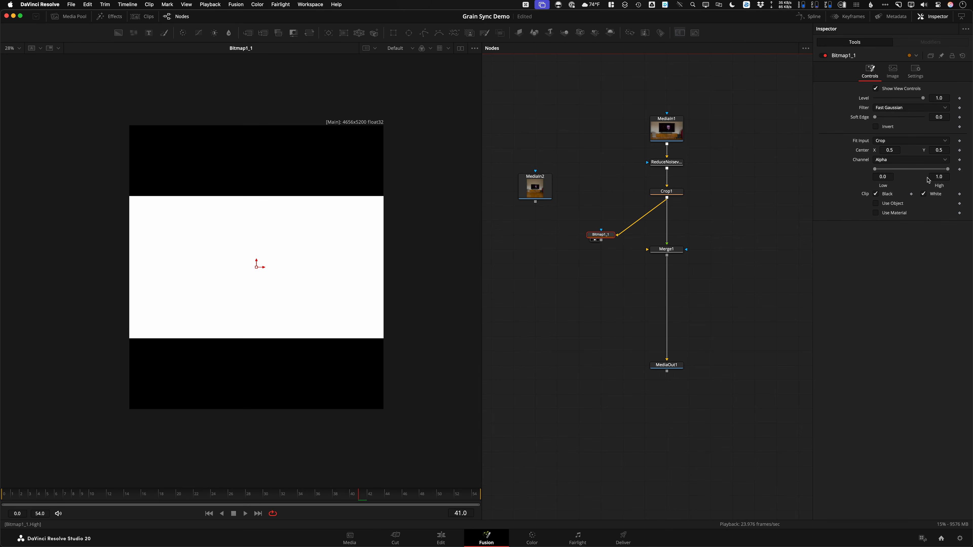
left_click(887, 127)
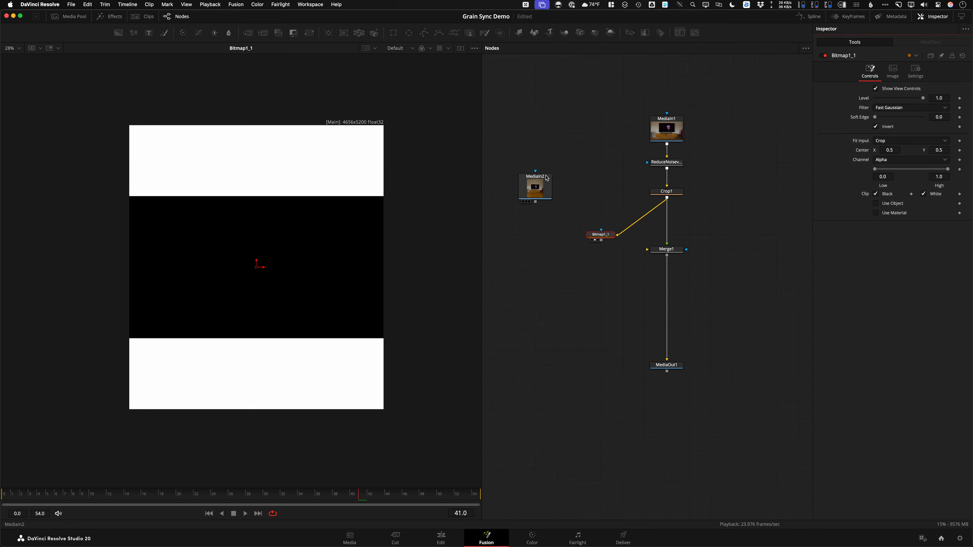
Place the Bitmap node above the imported still MediaIn2 and connect it as that still's effect mask
left_click_drag(547, 178, 524, 266)
left_click_drag(600, 235, 513, 221)
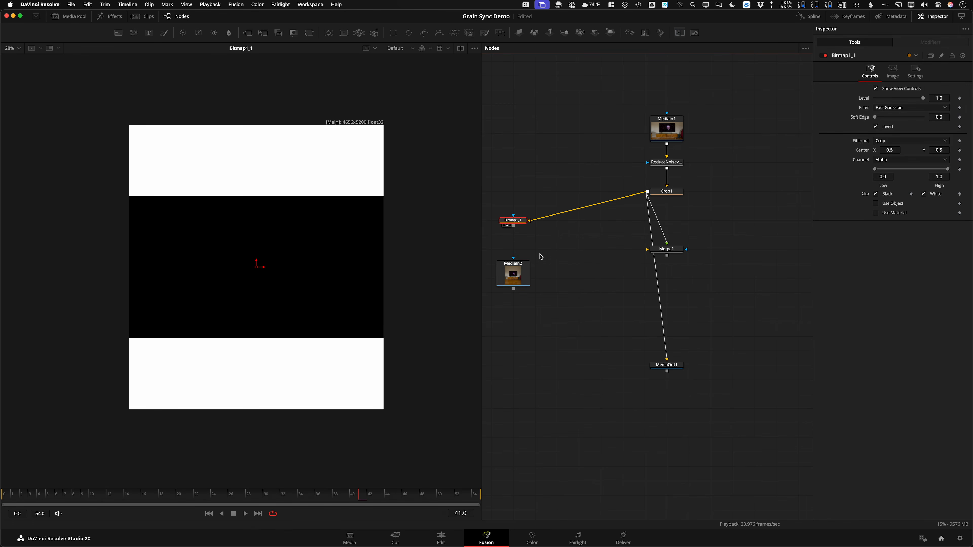
left_click_drag(521, 274, 304, 268)
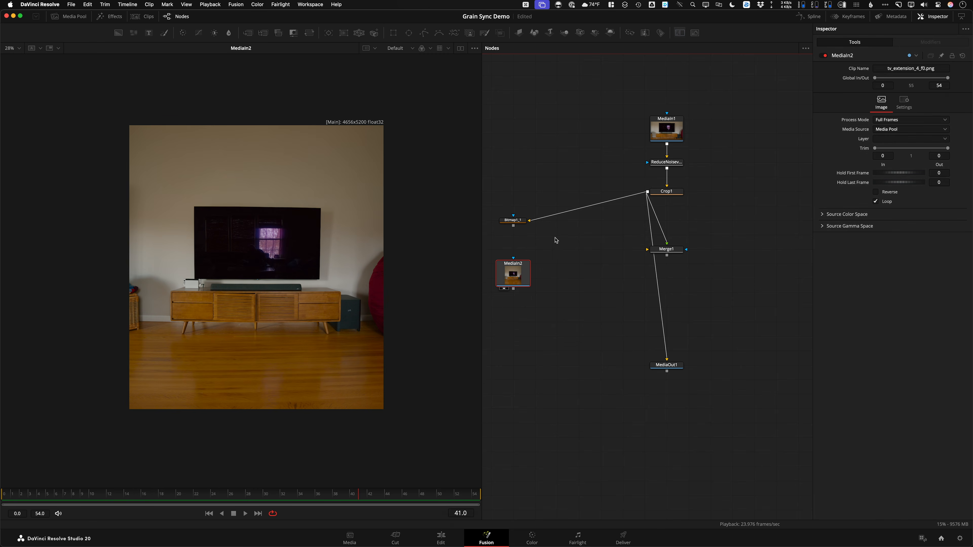
left_click_drag(513, 226, 516, 275)
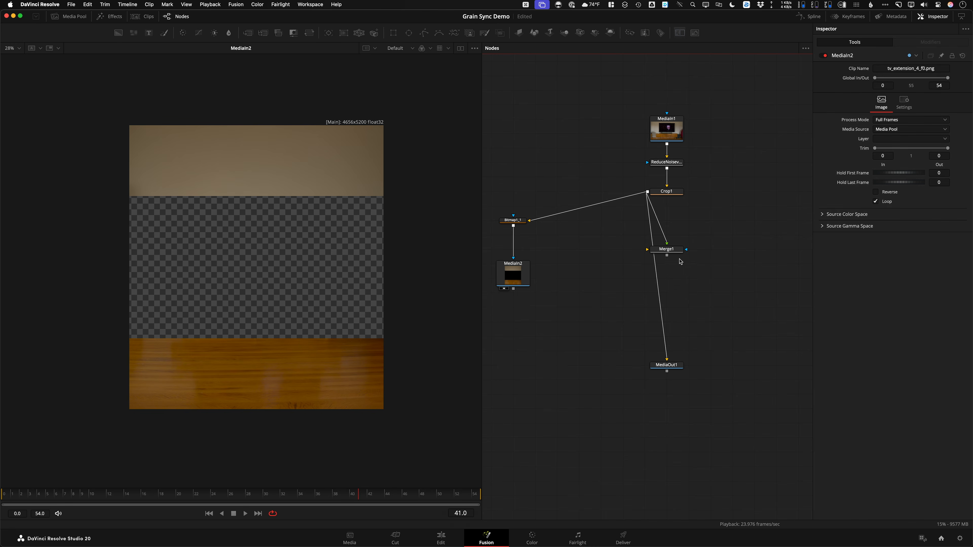
Disconnect MediaOut1 from the Crop node, move Merge1 lower and connect the masked still as its background
left_click_drag(670, 356, 679, 281)
left_click(679, 281)
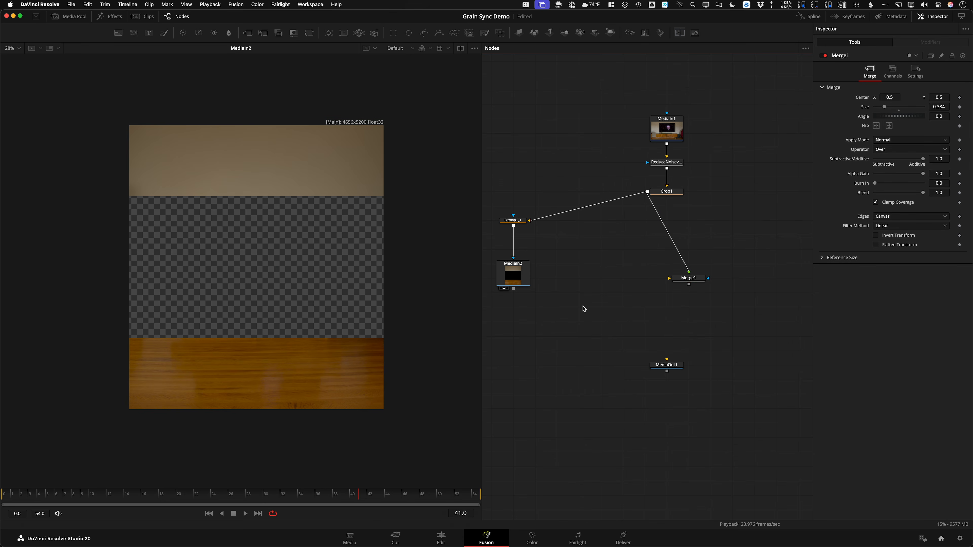
left_click_drag(514, 289, 688, 283)
Show Merge1 in the viewer and reset its Size to 1.0
key("1")
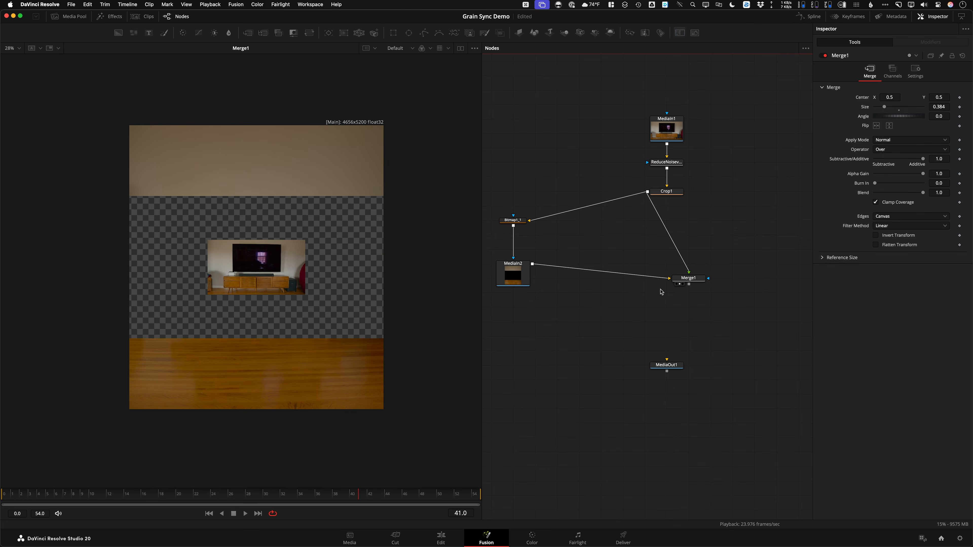
left_click(687, 279)
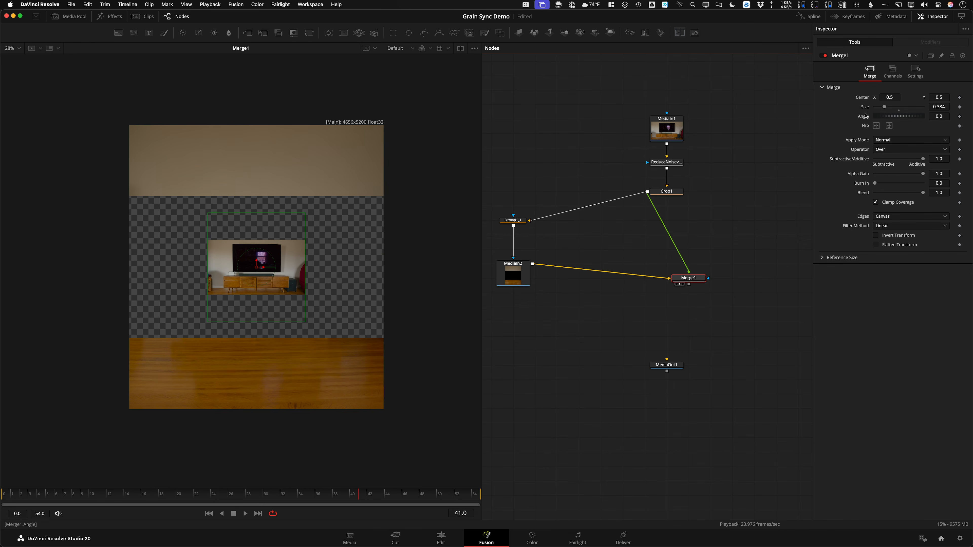
double_click(865, 108)
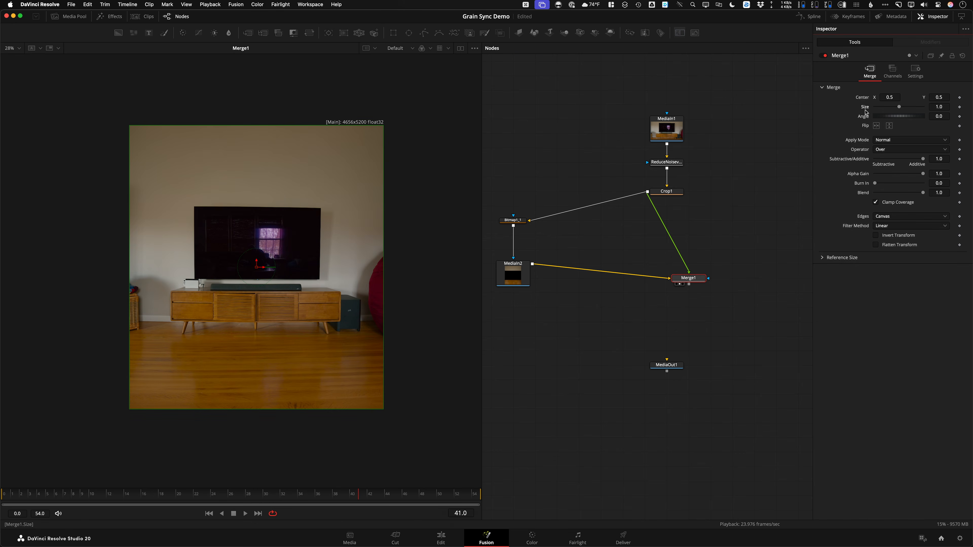
Place Merge1 directly below the Crop node and swap its foreground and background inputs
left_click(720, 249)
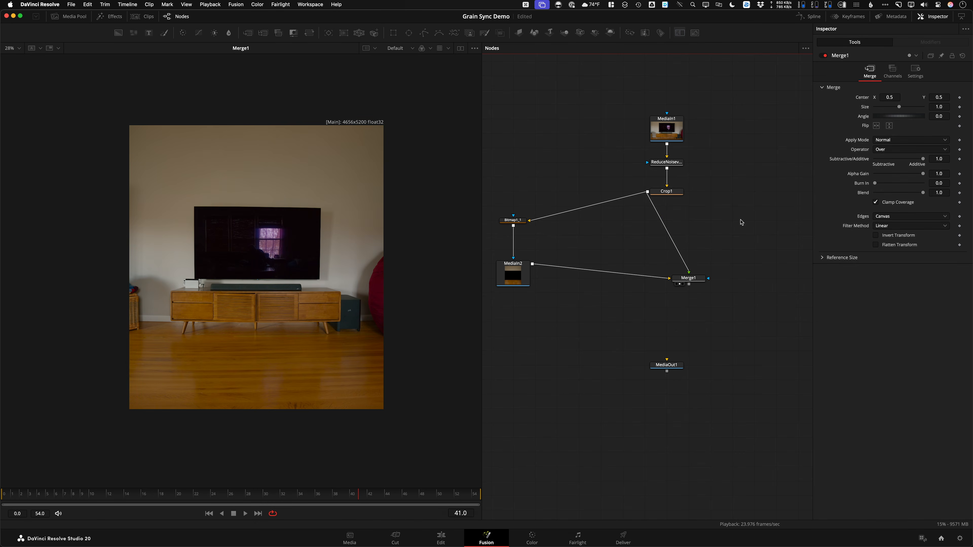
left_click_drag(688, 278, 667, 264)
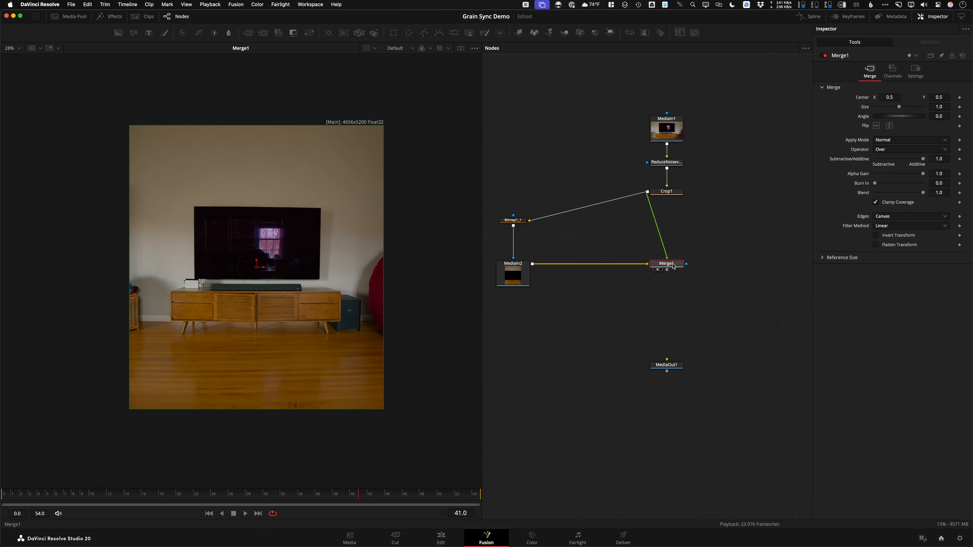
key("ctrl+t")
Play the merged shot and examine the TV, the cabinet and the wall-floor edge up close for grain and visible seams
scroll(368, 187, "up", 6)
scroll(324, 215, "down", 5)
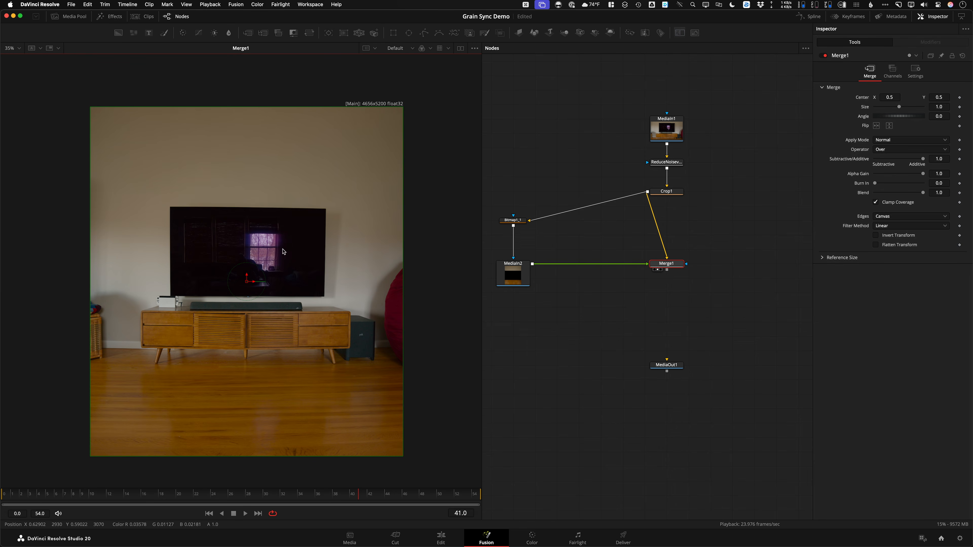
scroll(337, 214, "up", 8)
scroll(335, 306, "down", 6)
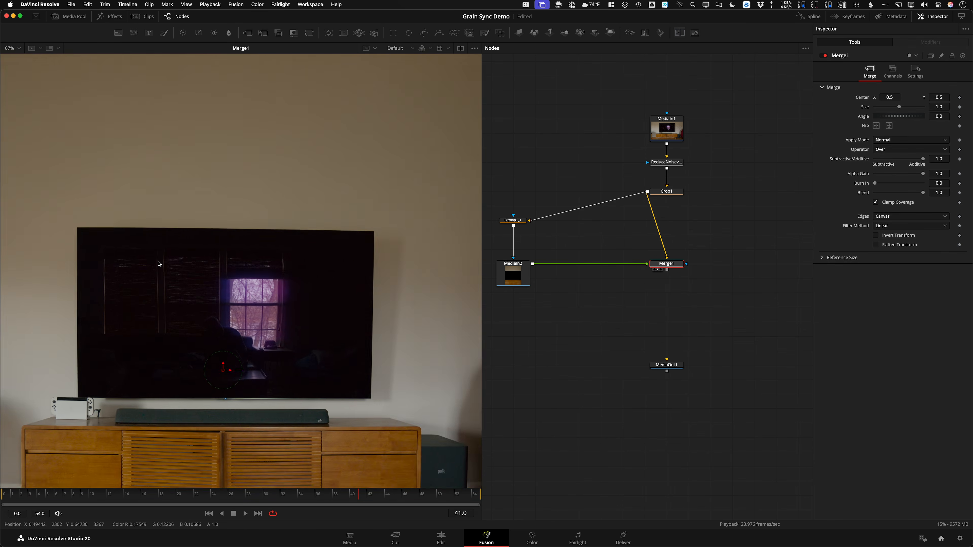
scroll(208, 347, "up", 5)
scroll(213, 358, "down", 2)
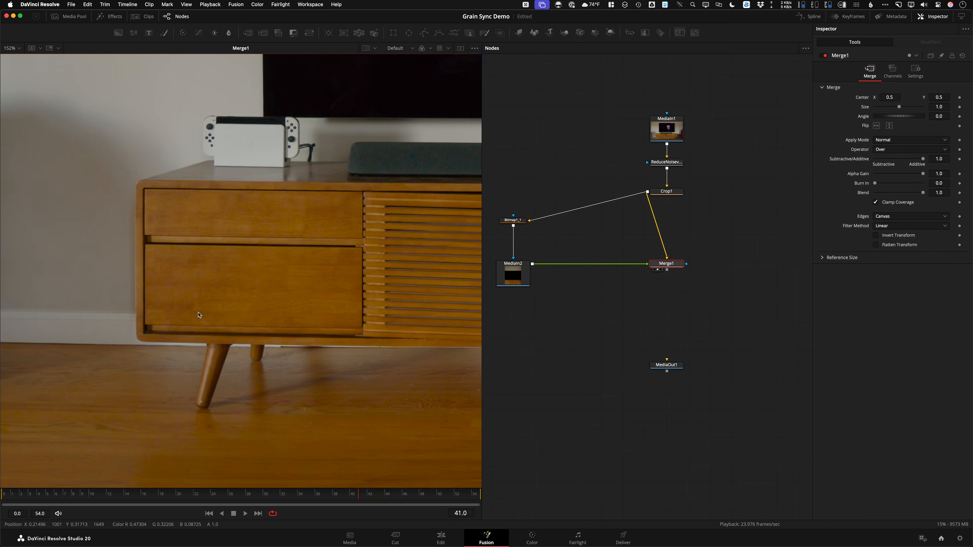
scroll(288, 315, "up", 8)
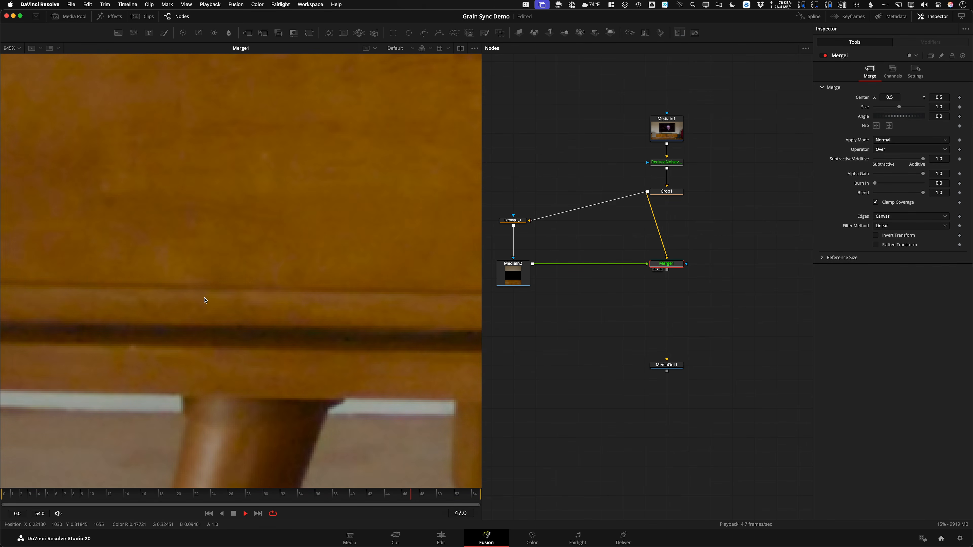
key("space")
left_click_drag(197, 289, 481, 239)
scroll(324, 288, "up", 1)
scroll(314, 285, "down", 6)
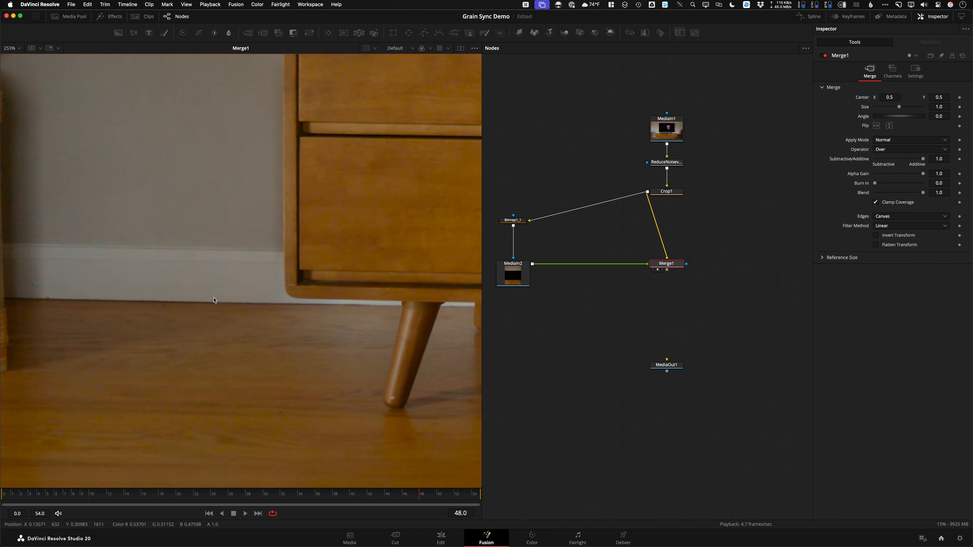
scroll(234, 286, "up", 6)
key("space")
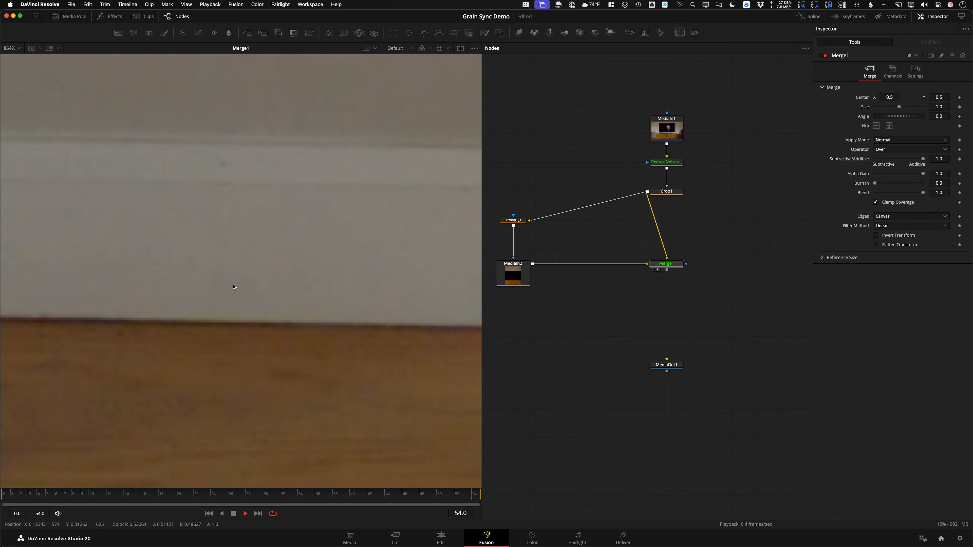
key("space")
Examine the red, green and blue channels of the merged shot one by one during playback, and return to full colour
key("r")
key("g")
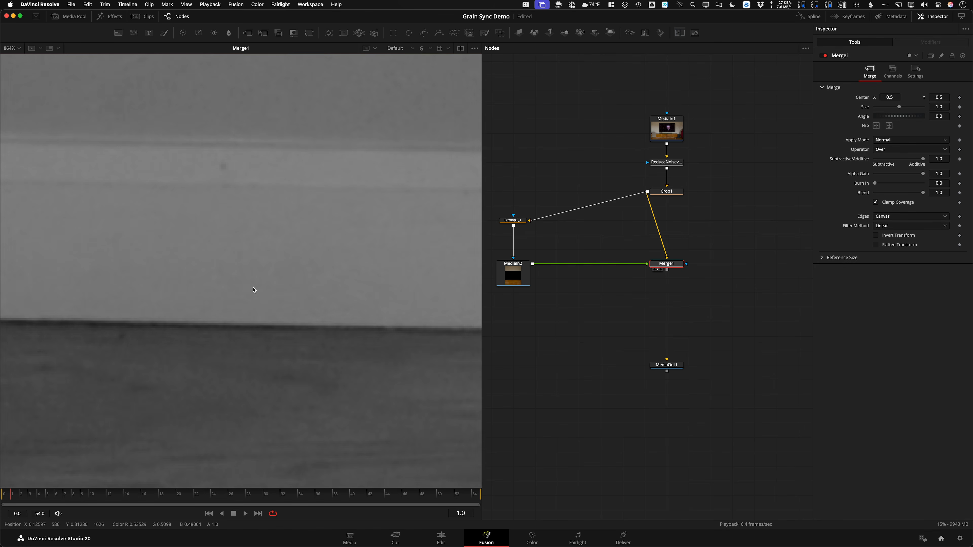
key("b")
key("space")
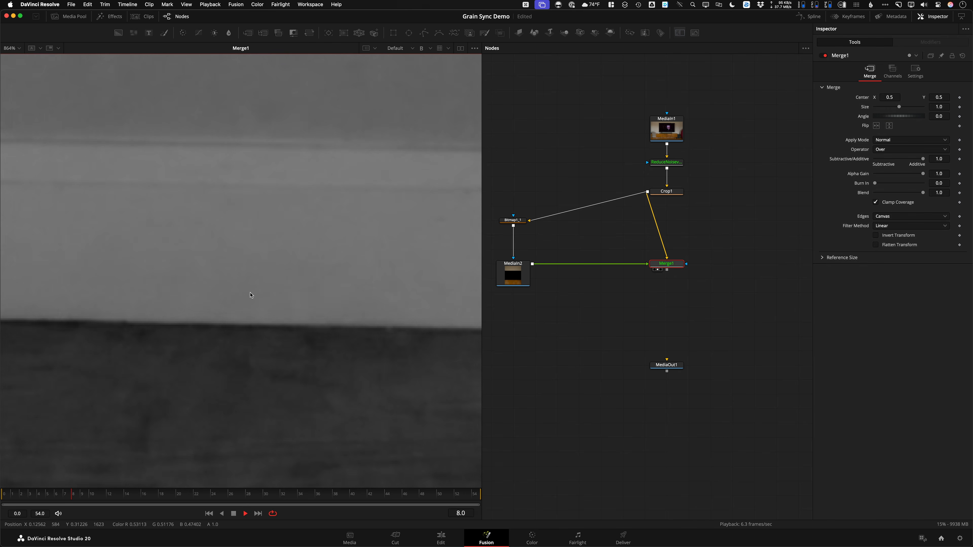
key("space")
scroll(254, 307, "down", 15)
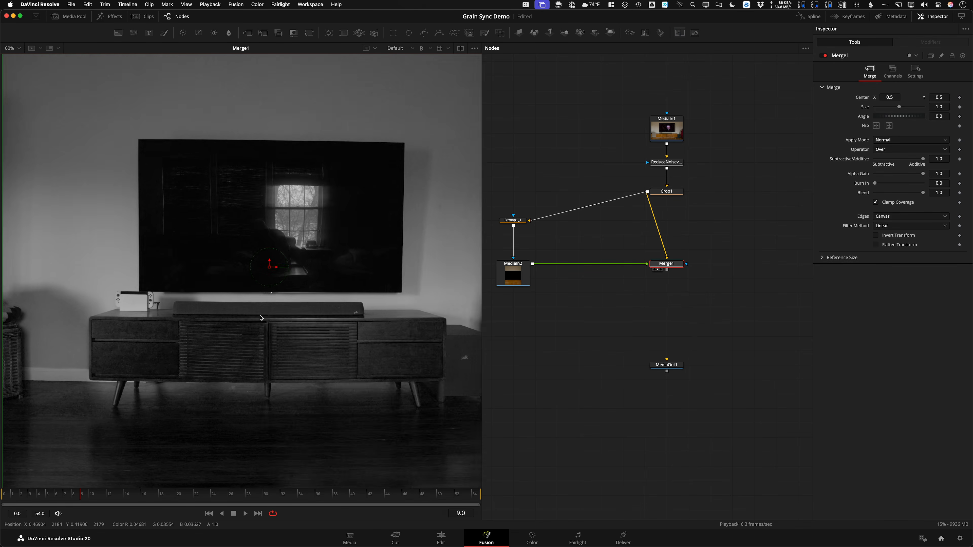
scroll(259, 318, "down", 2)
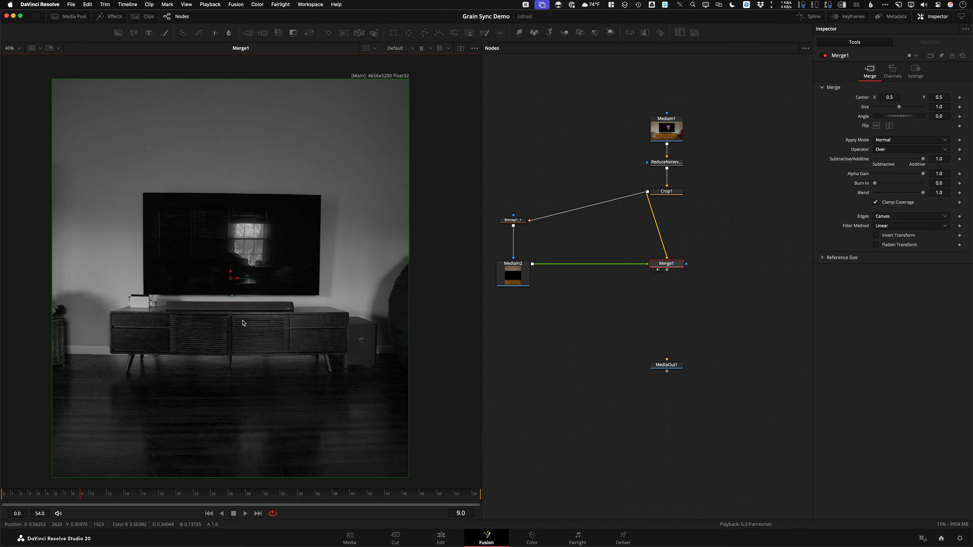
key("c")
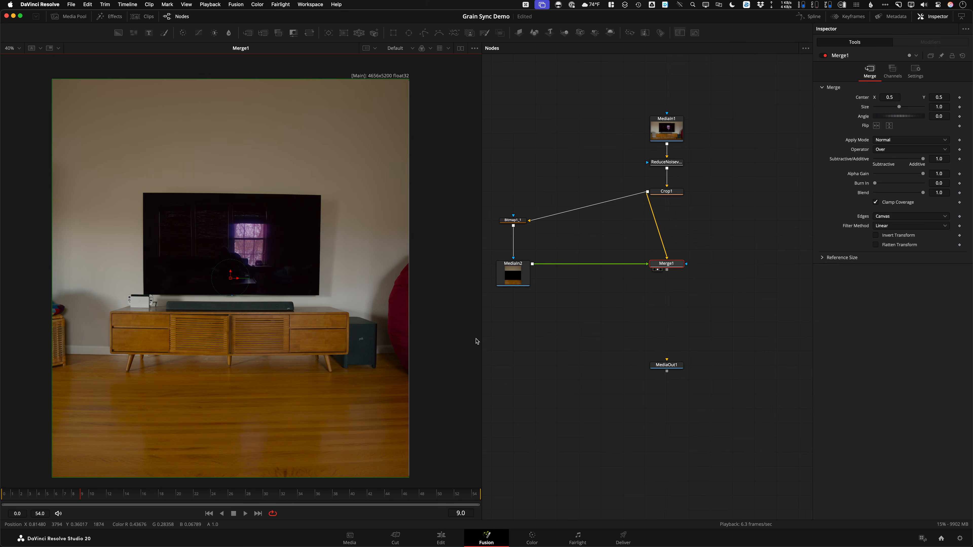
Search the tools for "grain" and add an unconnected ml_GrainSync node beside Merge1
mouse_move(704, 254)
left_mouse_down()
mouse_move(699, 267)
mouse_move(719, 267)
left_mouse_up()
scroll(719, 268, "up", 3)
scroll(703, 259, "down", 2)
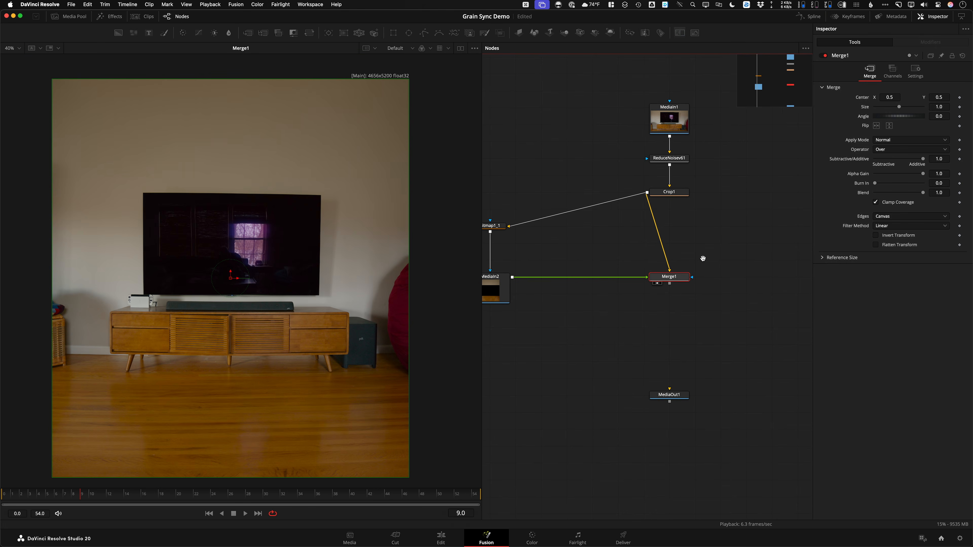
left_click(733, 280)
key("shift+space")
type("grain")
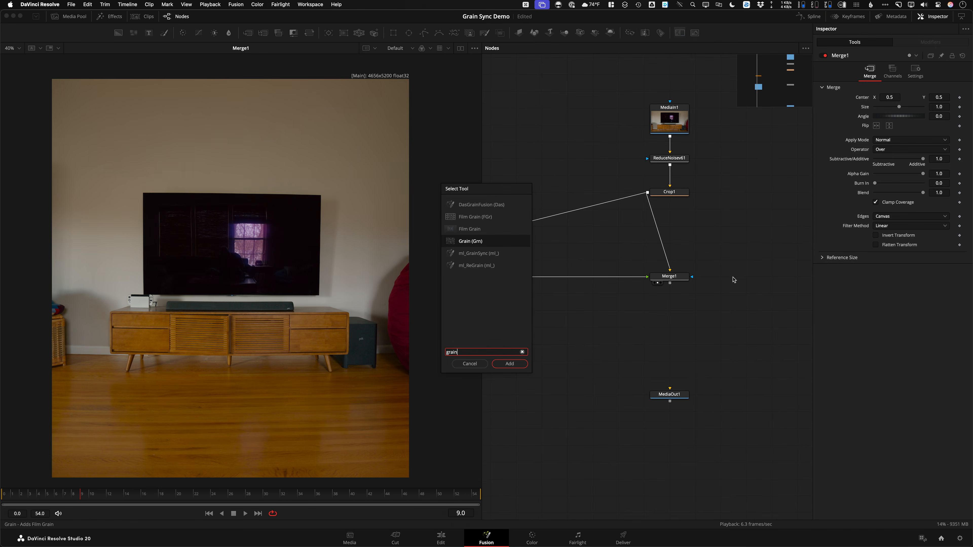
key("Down")
key("Return")
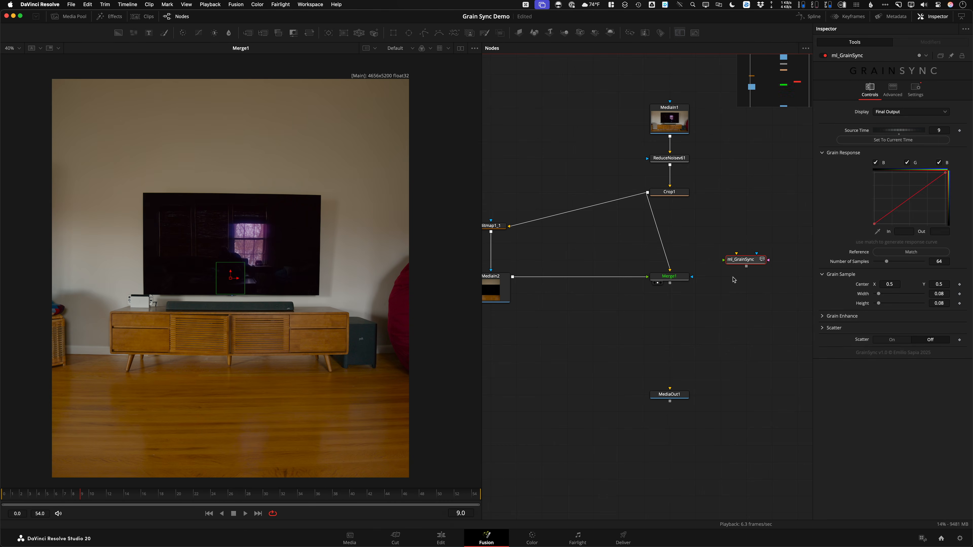
Switch to TextEdit to review the grain sync.txt installation notes, and return to DaVinci Resolve
key("super+Tab")
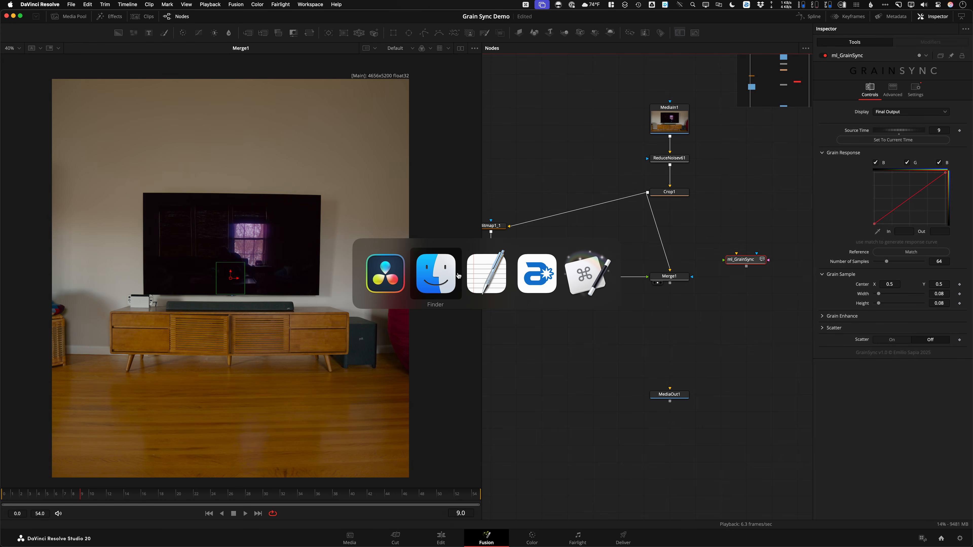
left_click(490, 274)
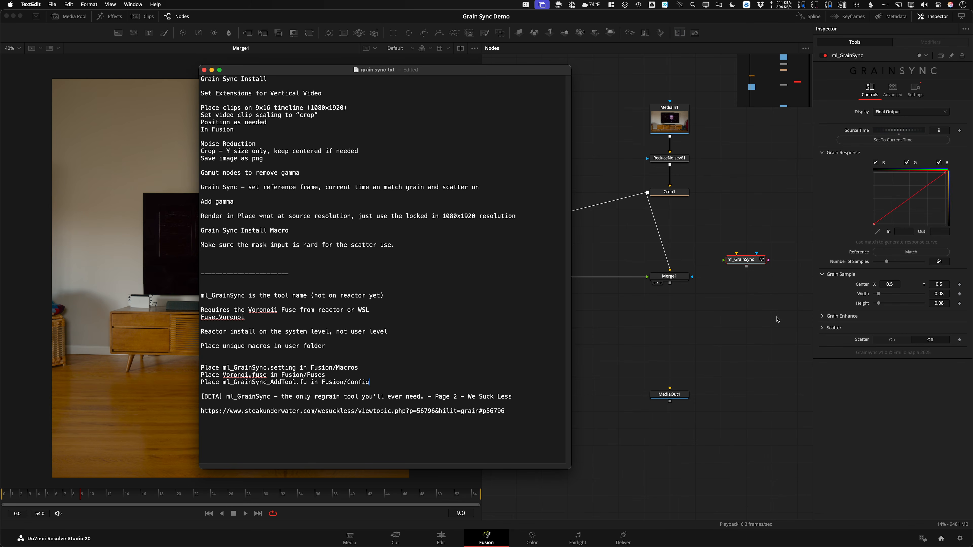
left_click(654, 326)
Line up the ml_GrainSync node level with Merge1, leaving a gap between them
left_click_drag(684, 342, 706, 341)
left_click(747, 276)
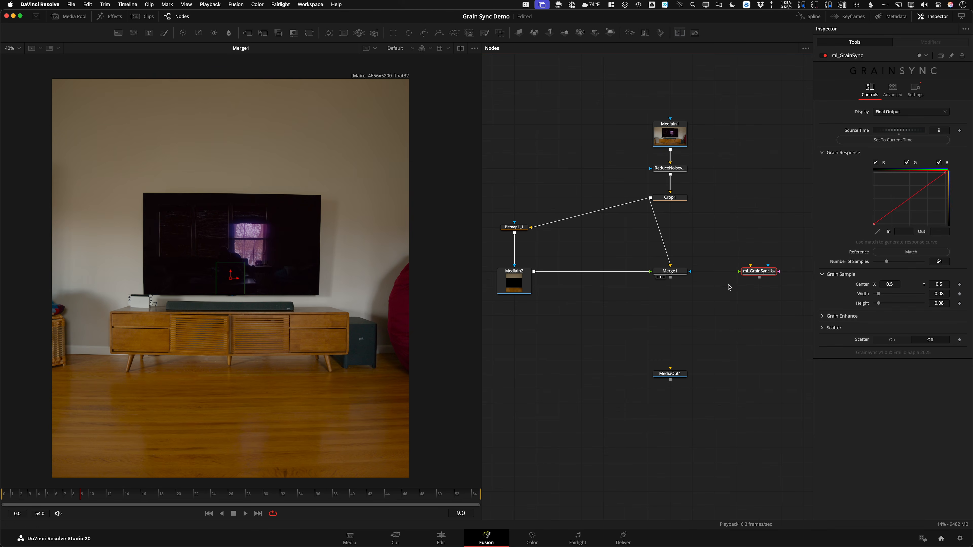
View the Bitmap mask and the Merge1 result in the viewer, and select the ml_GrainSync node
left_click(511, 230)
key("1")
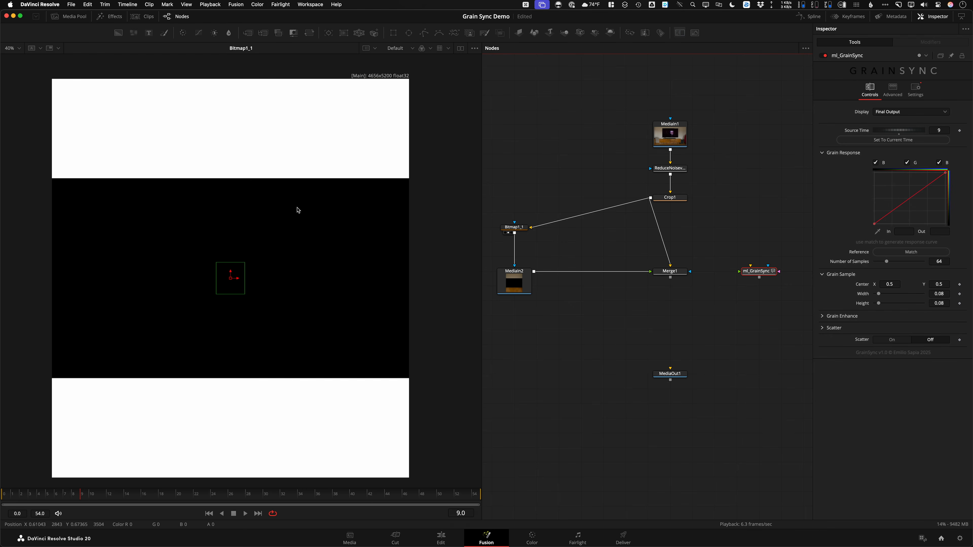
left_click(611, 320)
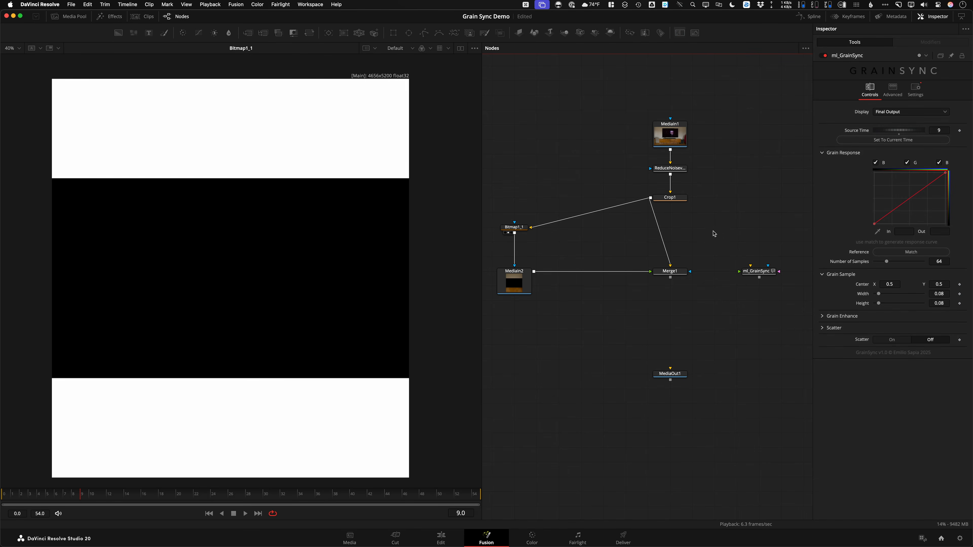
left_click_drag(669, 271, 351, 276)
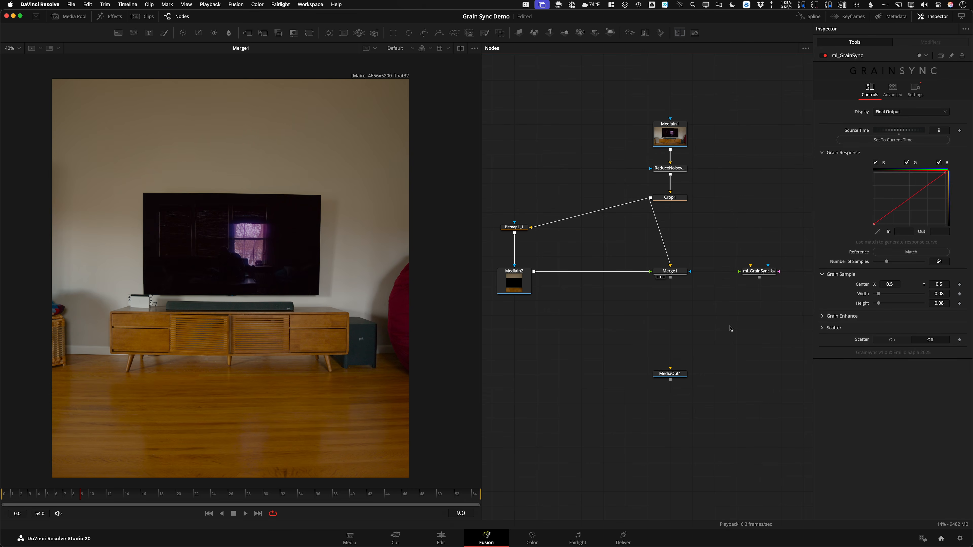
left_click(755, 273)
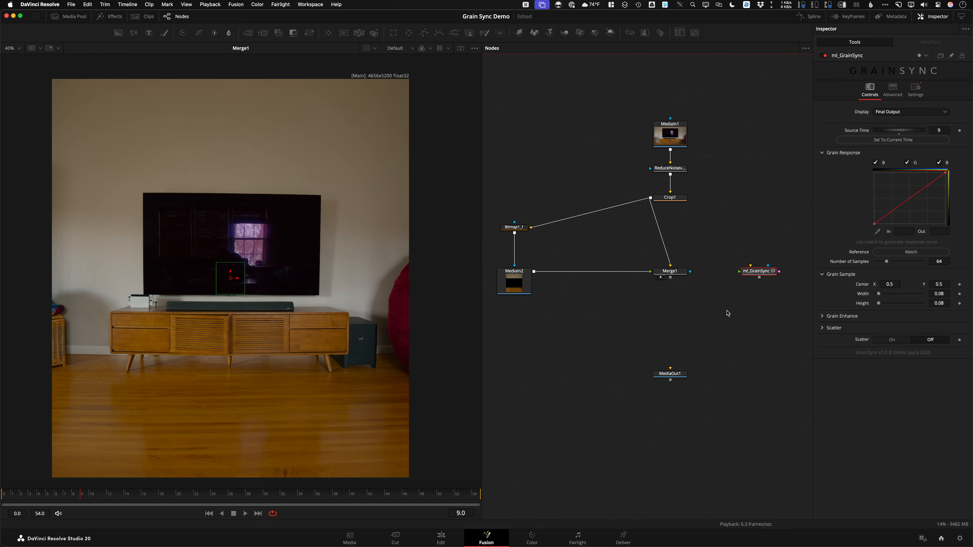
Add a Gamut node, move MediaOut1 further down and insert the Gamut node between Crop1 and Merge1
left_click(698, 313)
key("shift+space")
type("gamut")
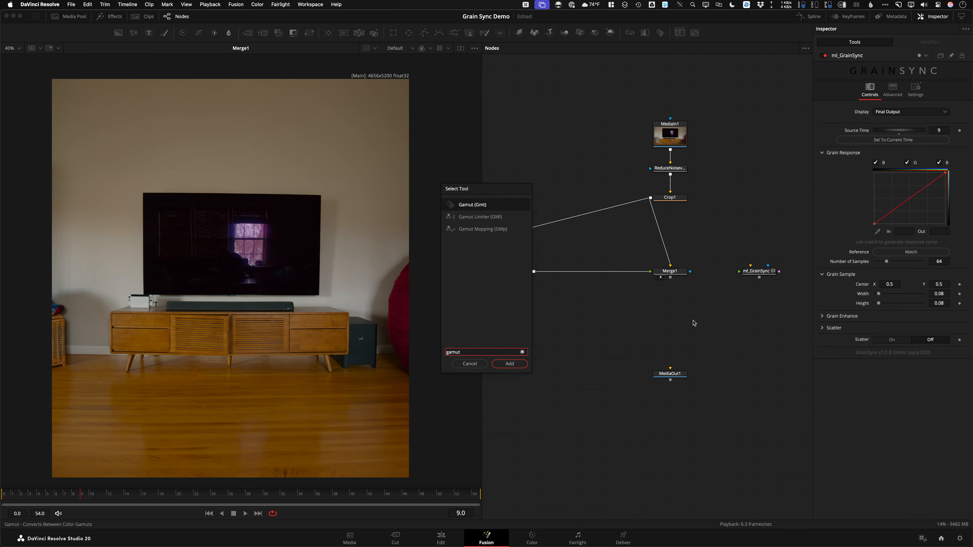
key("Return")
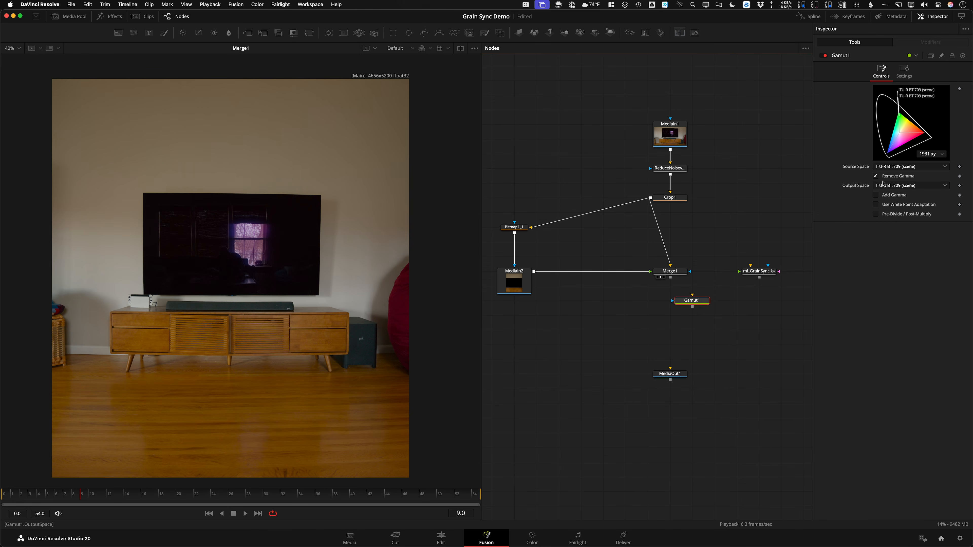
left_click_drag(678, 372, 723, 402)
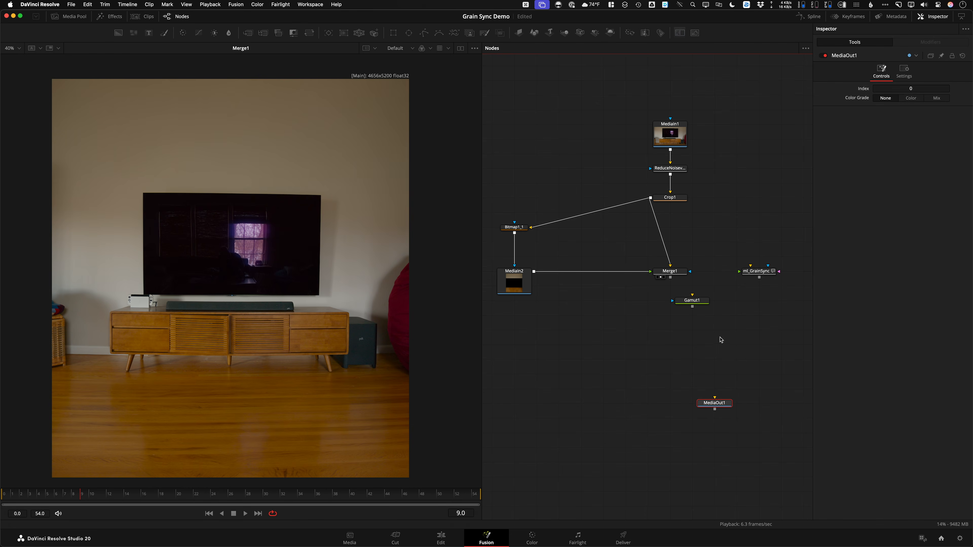
left_click(689, 259)
left_click_drag(694, 304, 670, 231)
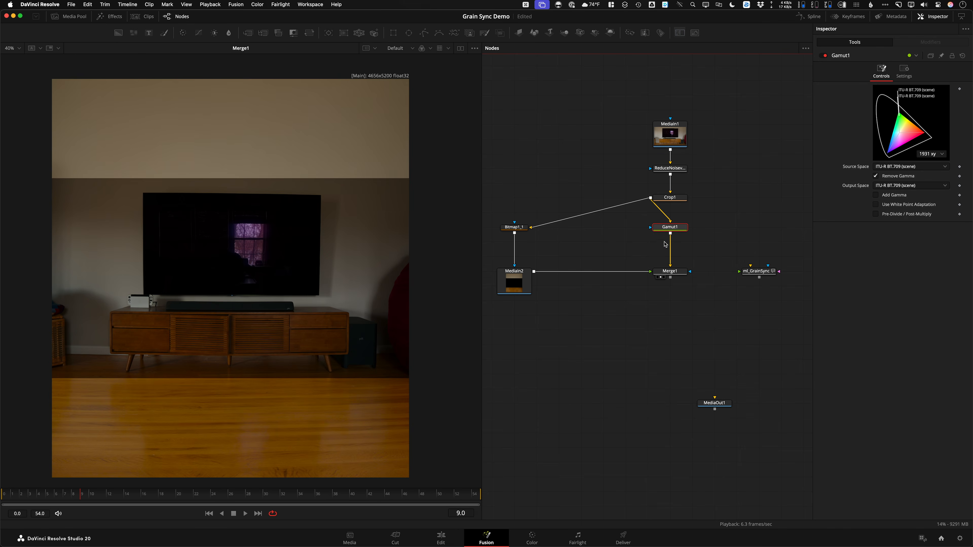
Paste a copy of the Gamut node and insert it between MediaIn2 and Merge1
key("super+v")
left_click_drag(582, 242, 581, 271)
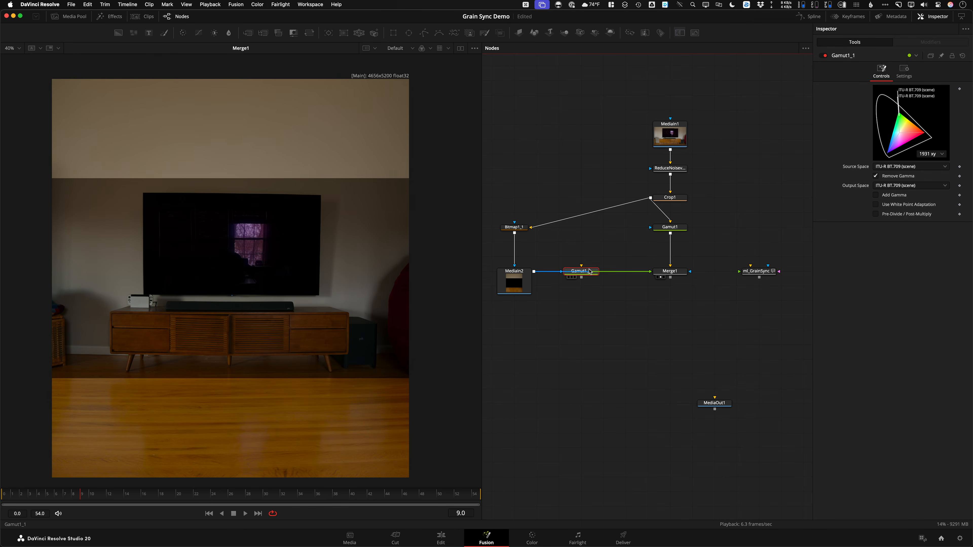
Compare MediaIn2, its Gamut node and Merge1 in the viewer to check the gamma removal
left_click_drag(517, 282, 207, 246)
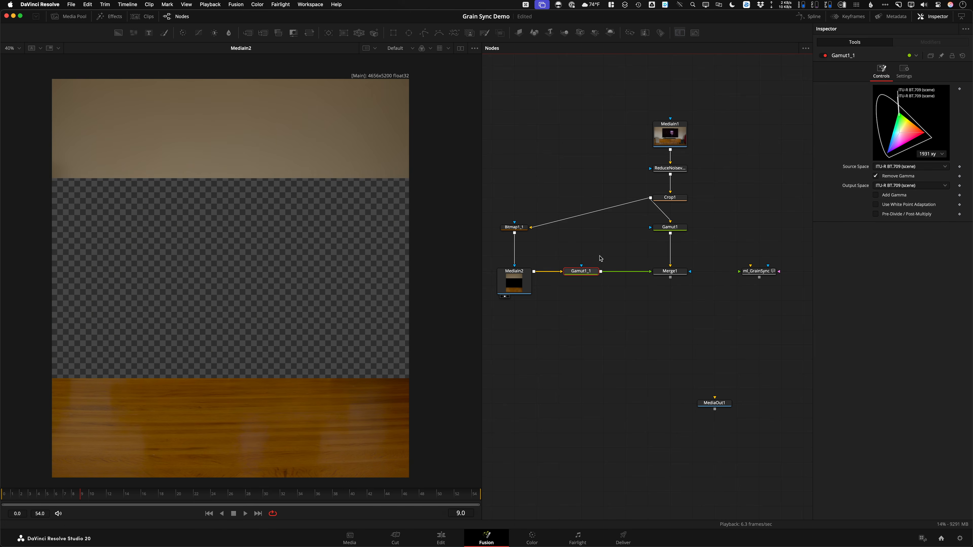
left_click_drag(379, 294, 375, 292)
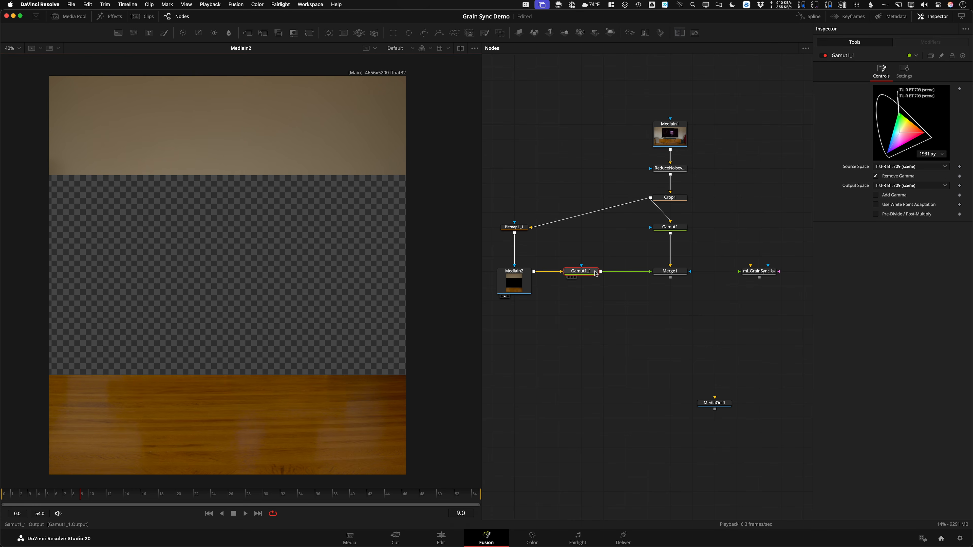
left_click_drag(580, 272, 268, 272)
left_click_drag(670, 272, 306, 225)
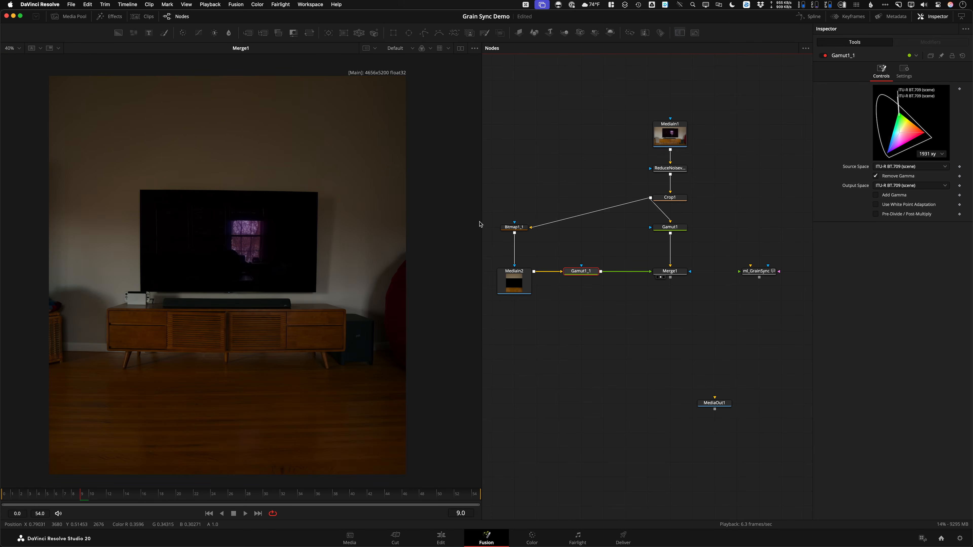
scroll(647, 306, "down", 2)
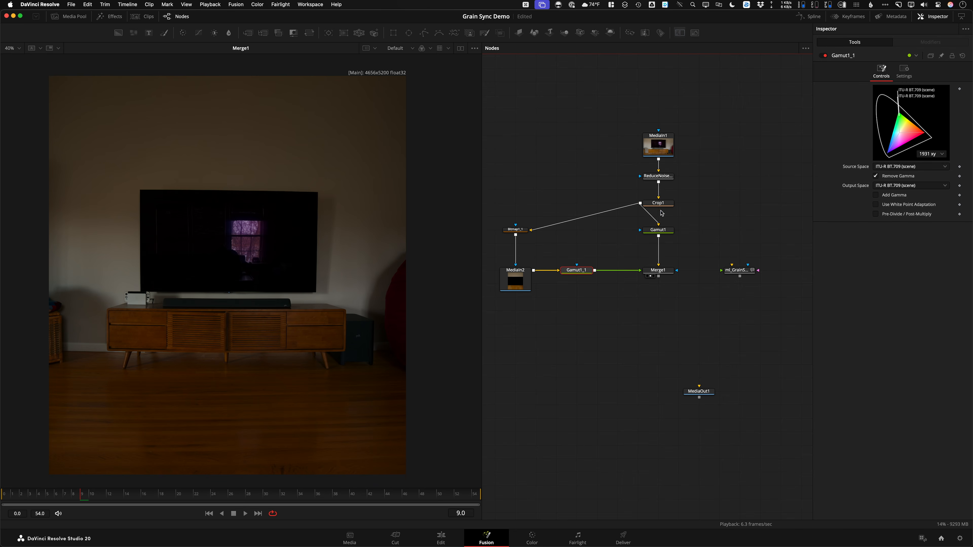
Compare Crop1 and the Gamut node below it in the viewer, and open the Crop1 settings
left_click_drag(659, 204, 402, 172)
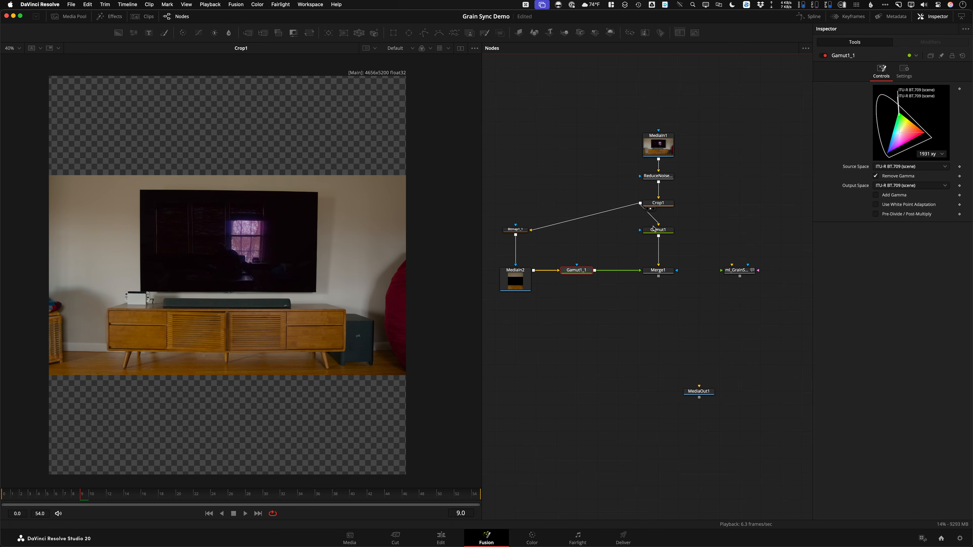
left_click(666, 231)
key("1")
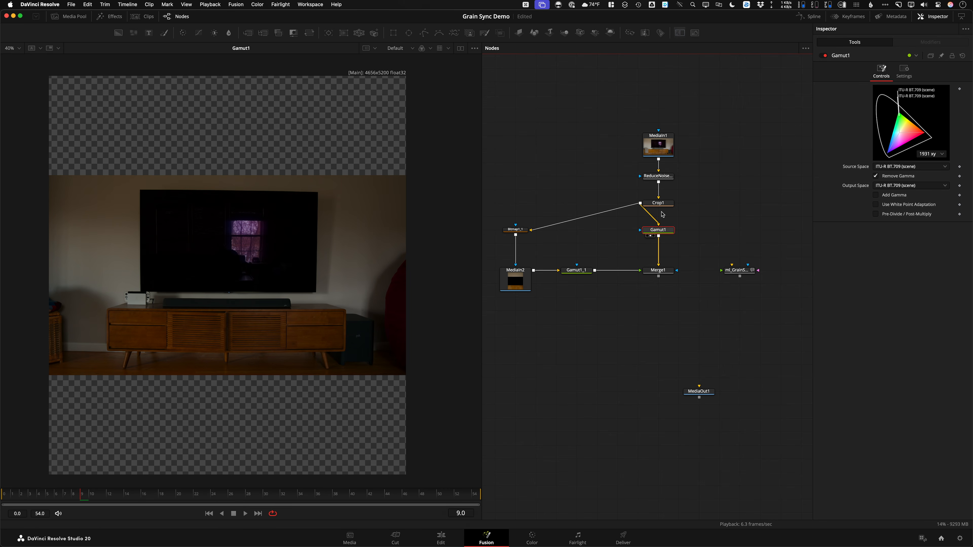
left_click(665, 203)
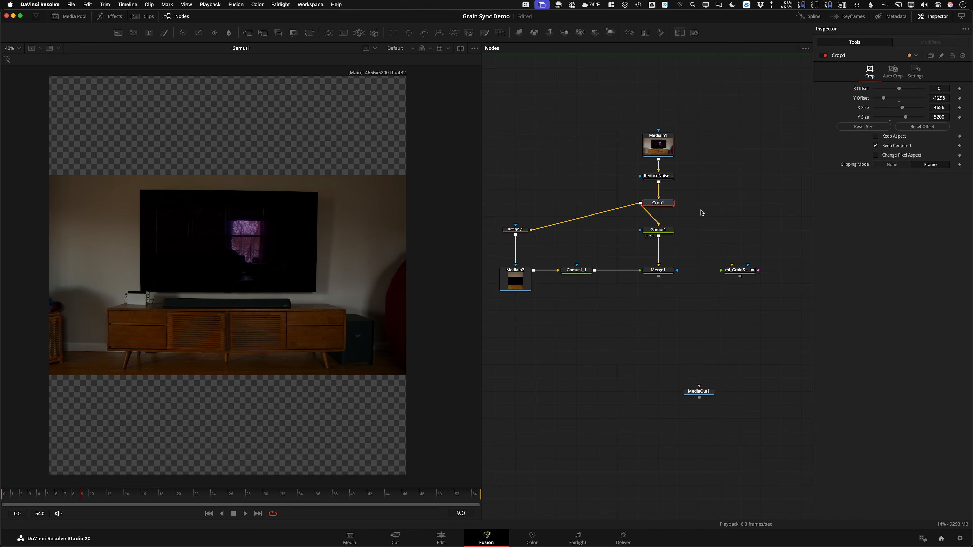
Paste a copy of the Crop1 node beside the original, connect MediaIn1 directly to it and view the copy
left_click(732, 201)
key("super+v")
left_click(716, 178)
left_click_drag(658, 160, 274, 224)
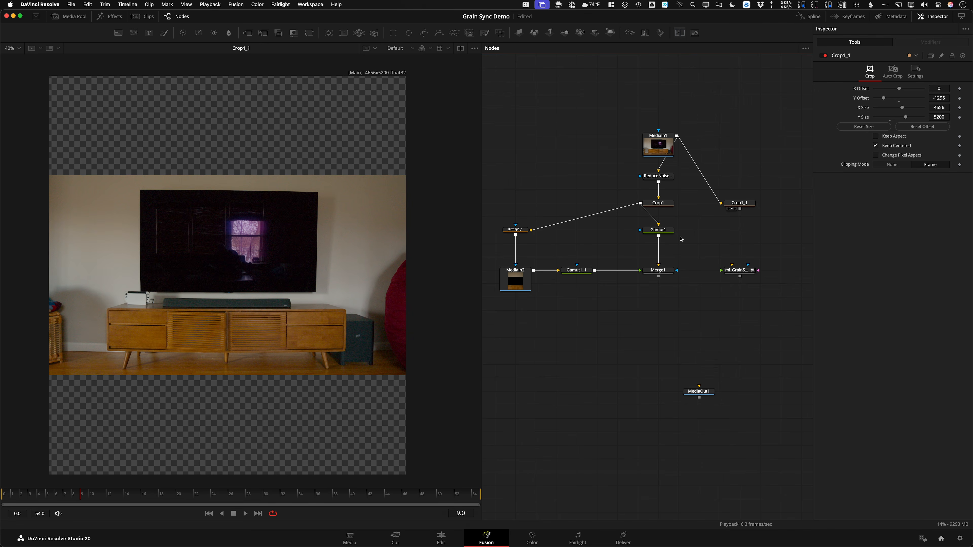
Paste a copy of the Gamut1 node below the pasted Crop node, connect the two and view the result
left_click(671, 231)
left_click(744, 233)
key("super+v")
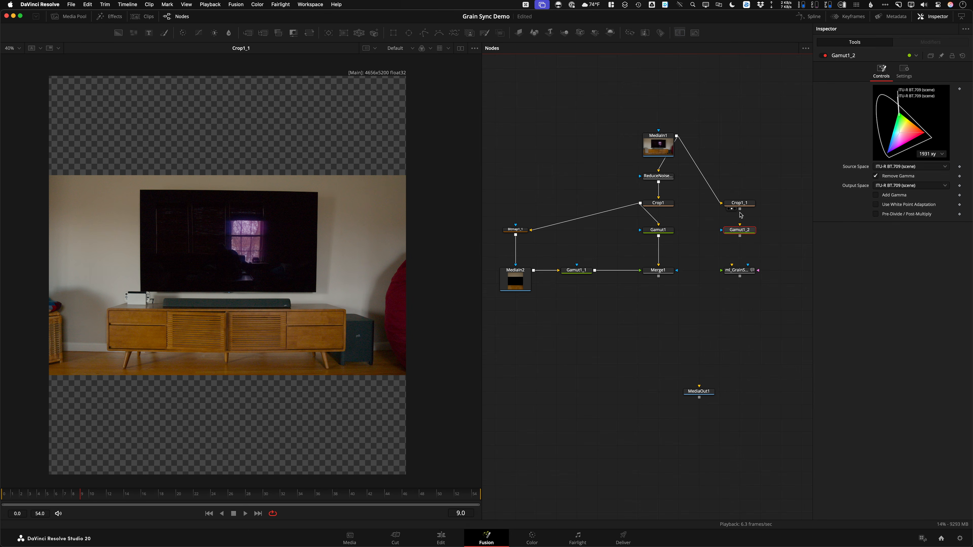
left_click_drag(739, 209, 237, 269)
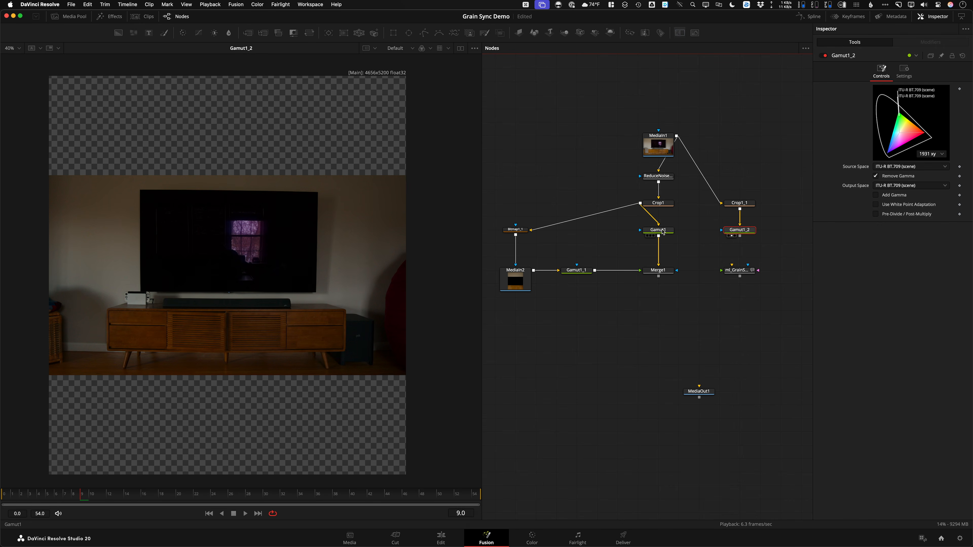
Compare Gamut1, Merge1 and the Gamut copy of the original branch in the viewer
key("1")
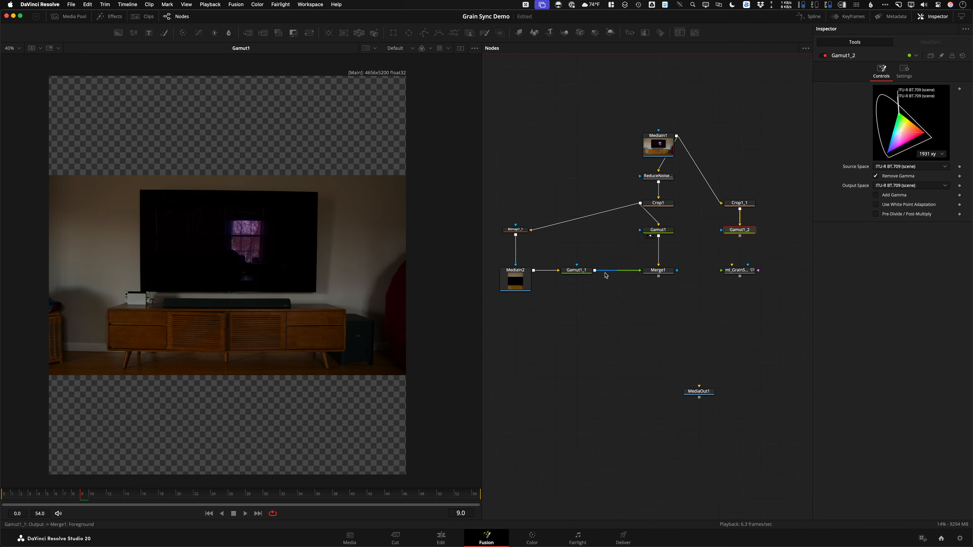
key("1")
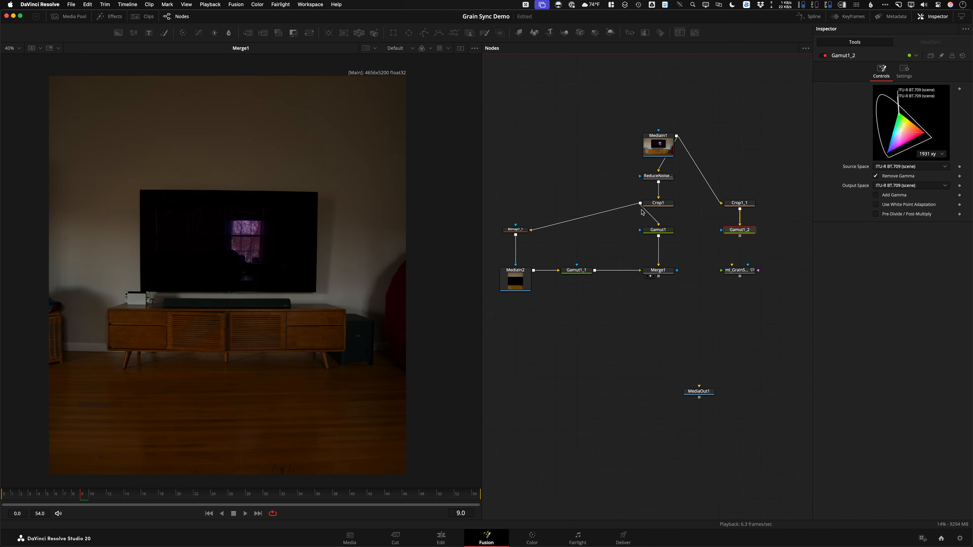
key("1")
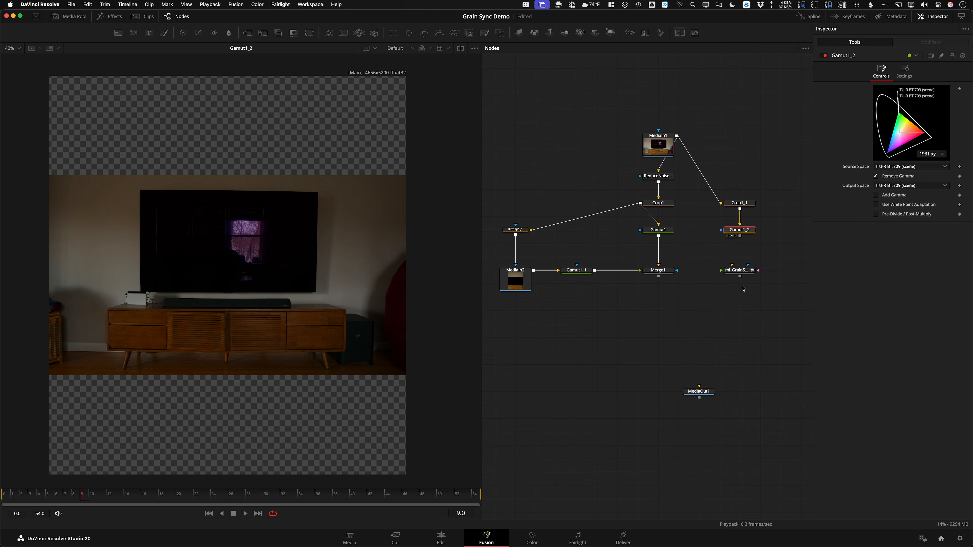
Move ml_GrainSync further down and connect Gamut1_2 to its Original Input
scroll(743, 288, "down", 2)
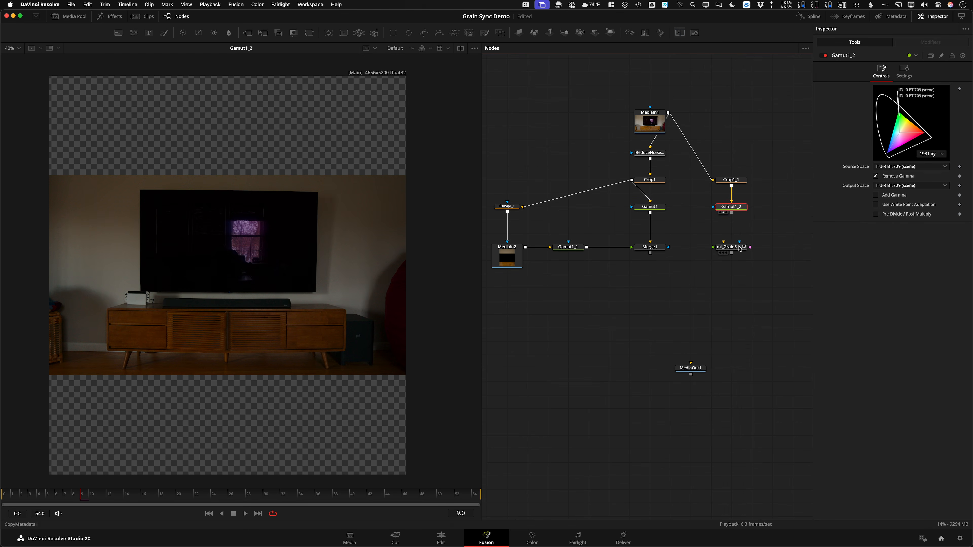
left_click_drag(729, 248, 750, 275)
left_click_drag(731, 213, 752, 273)
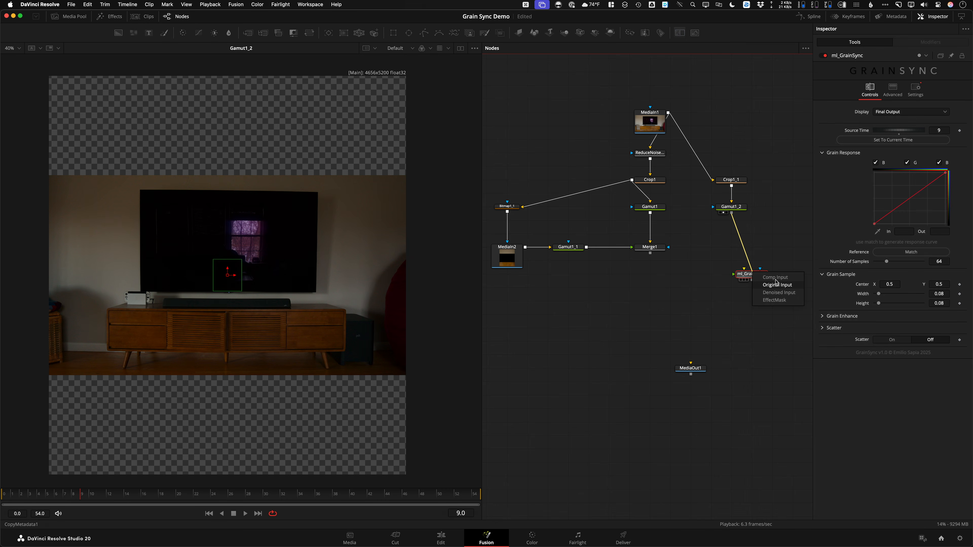
left_click(790, 288)
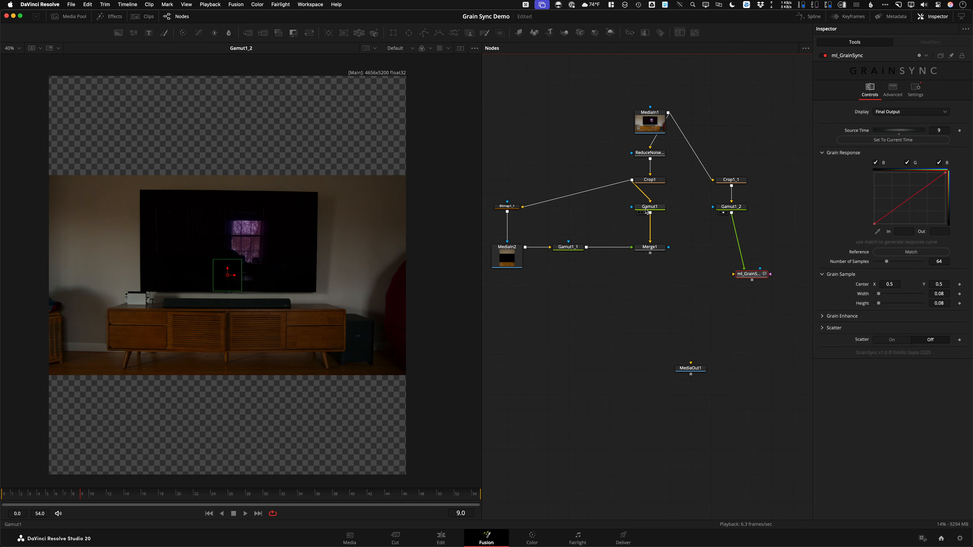
Connect Gamut1 to the Denoised Input of ml_GrainSync and Merge1 to its Comp Input
left_click_drag(650, 213, 752, 278)
left_click(776, 298)
left_click_drag(650, 253, 750, 277)
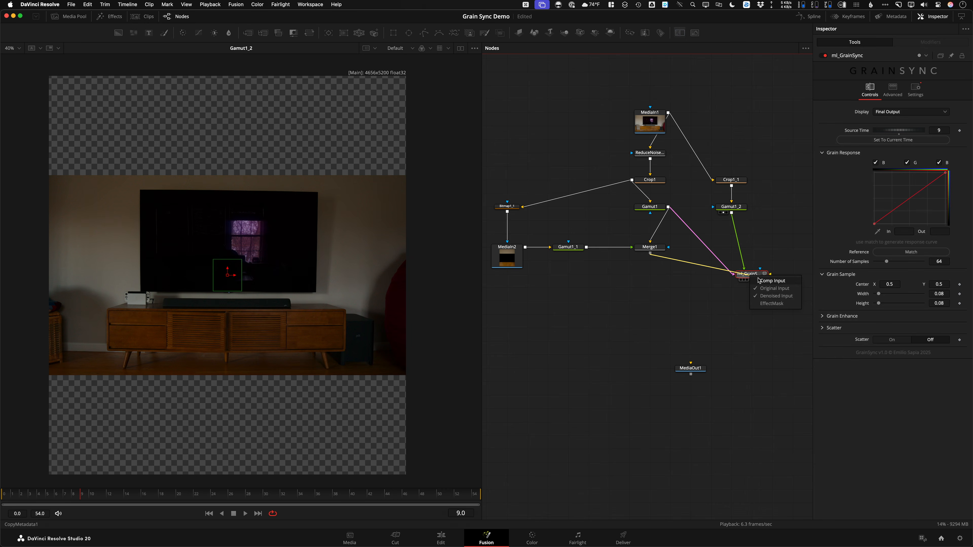
left_click(778, 282)
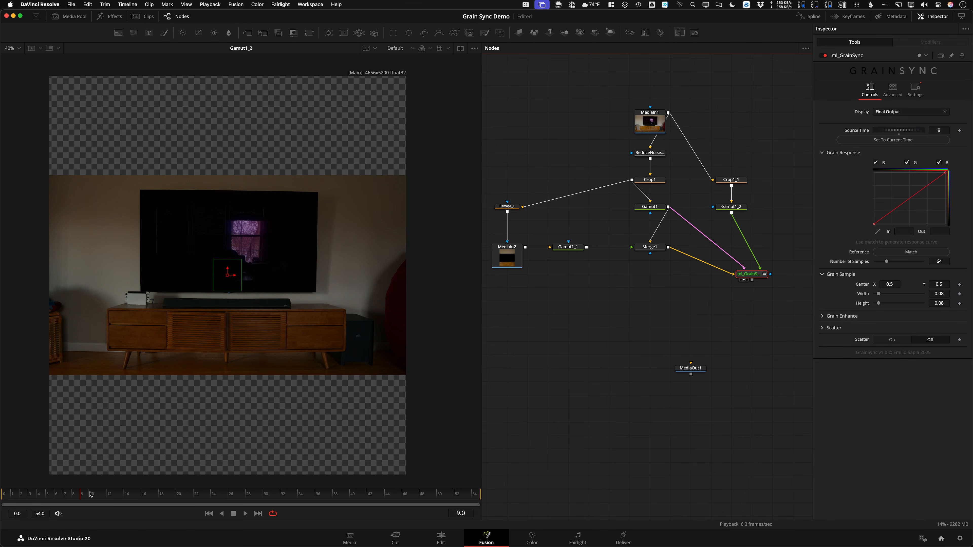
View ml_GrainSync at frame 0 and set its Source Time to the current frame
left_click_drag(90, 494, 2, 494)
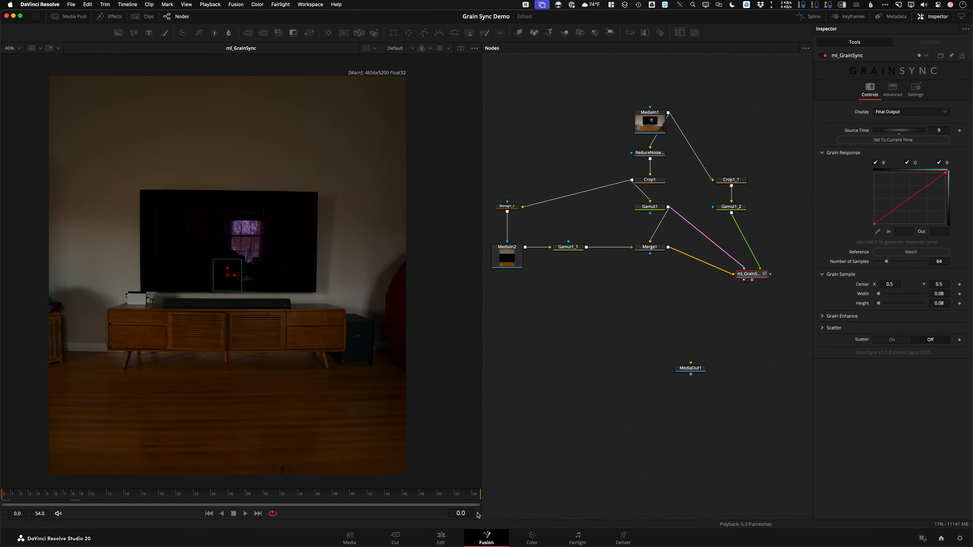
left_click(877, 140)
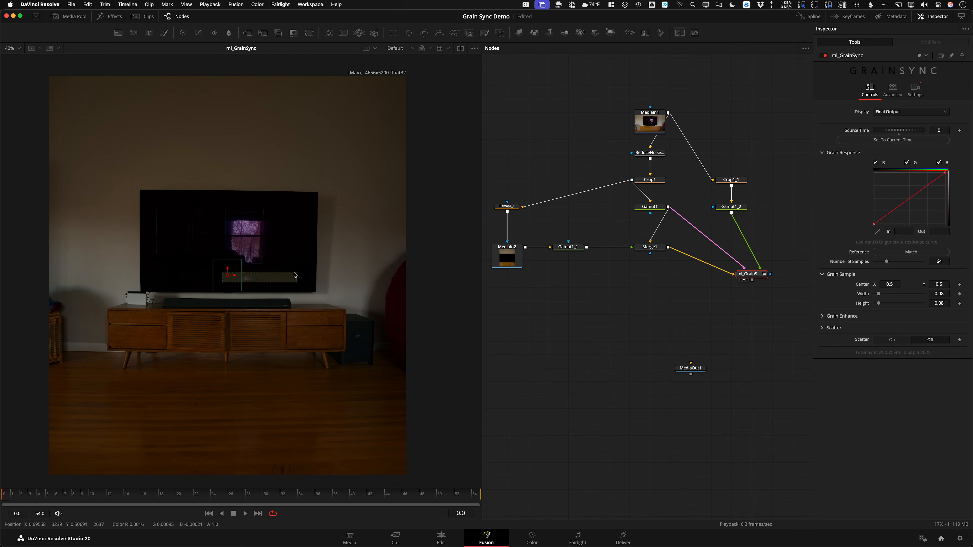
Place the grain sample box on the plain wall beside the TV at about X 0.20, Y 0.70, checking it against Crop1_1
left_click_drag(226, 276, 119, 207)
scroll(187, 204, "left", 2)
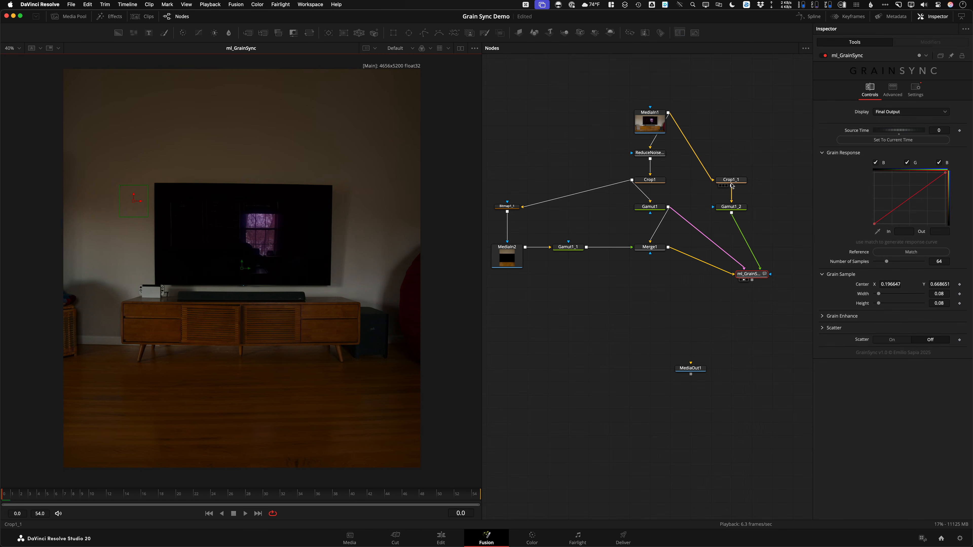
left_click(722, 185)
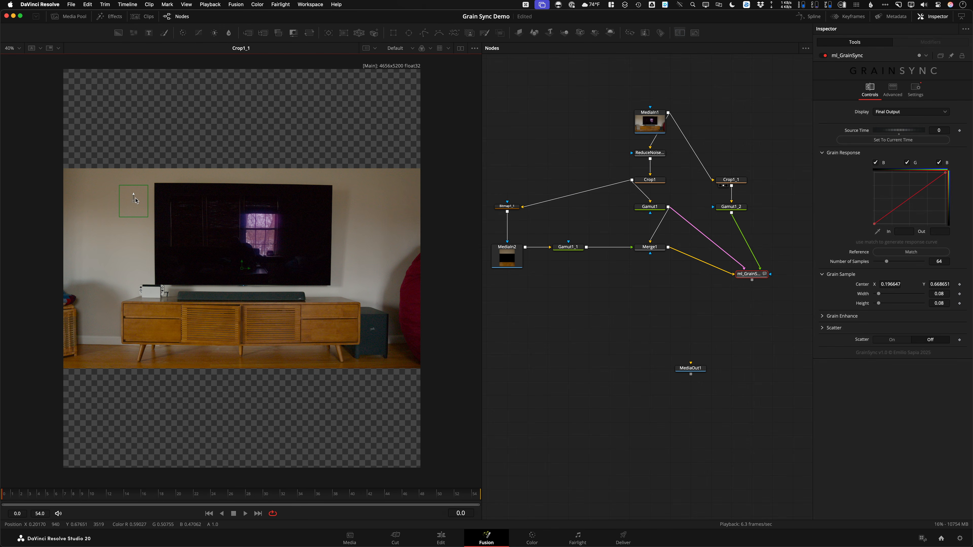
left_click_drag(136, 200, 143, 192)
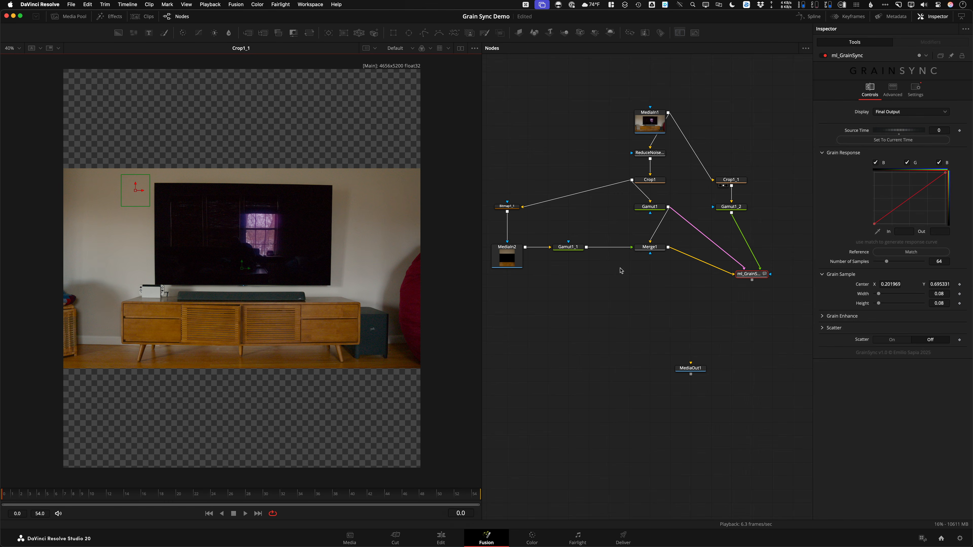
Match the grain response to the reference and inspect the ml_GrainSync output on the wall up close
left_click(895, 252)
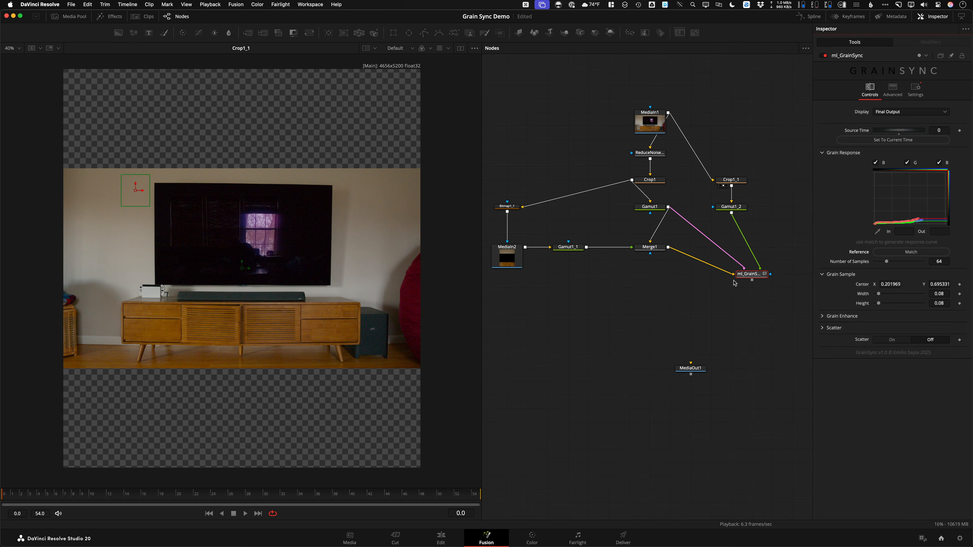
left_click_drag(743, 276, 267, 235)
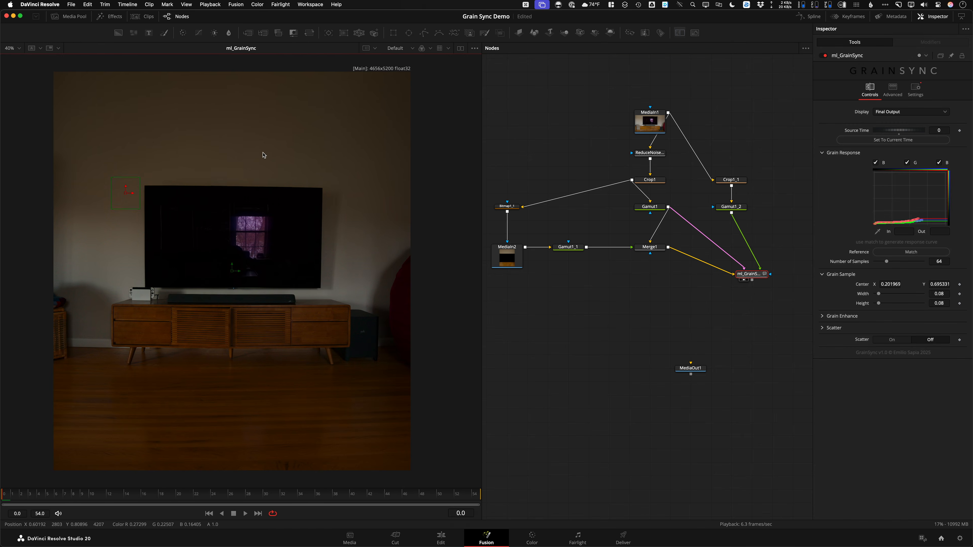
scroll(263, 155, "up", 10)
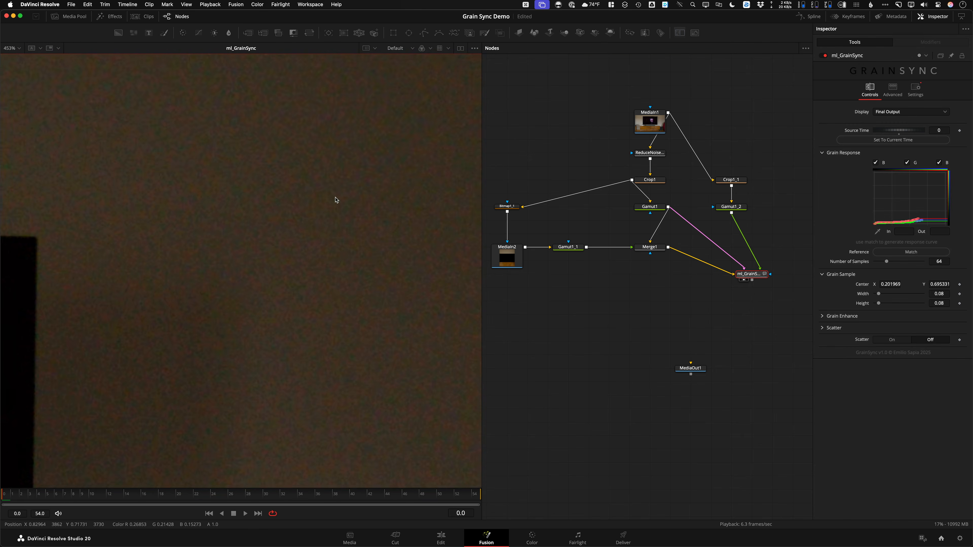
scroll(329, 253, "down", 10)
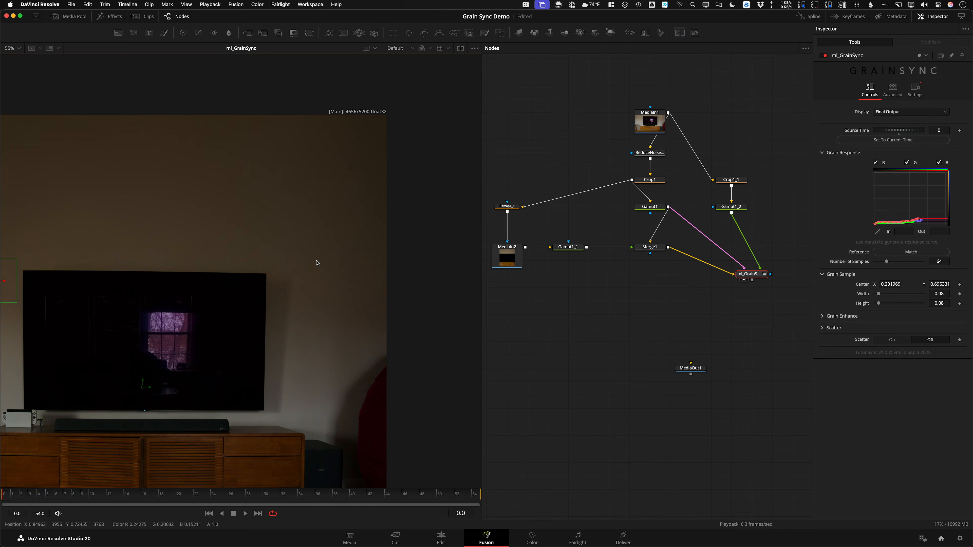
Turn Scatter on in ml_GrainSync and inspect the grain on the wall around the TV
scroll(317, 263, "up", 5)
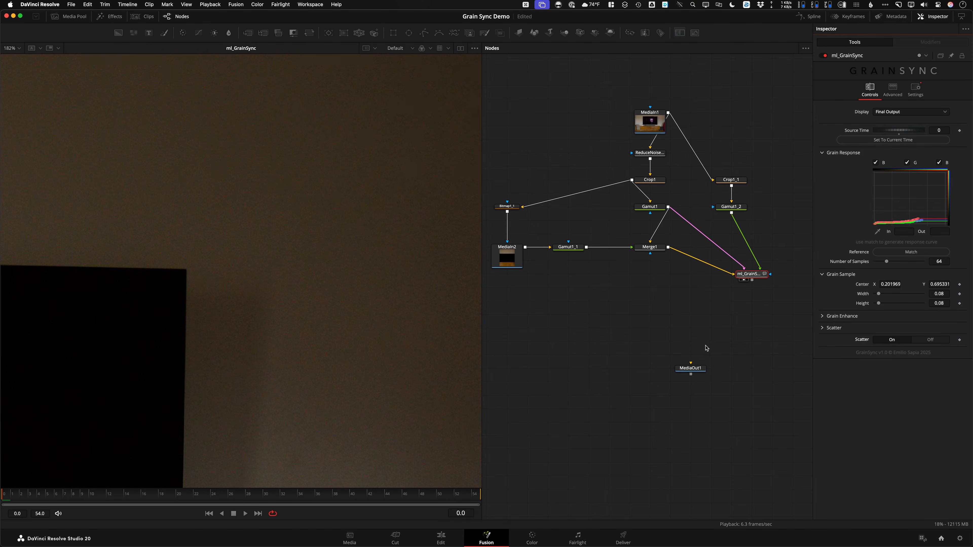
left_click_drag(217, 144, 280, 170)
scroll(235, 182, "down", 5)
scroll(306, 170, "up", 7)
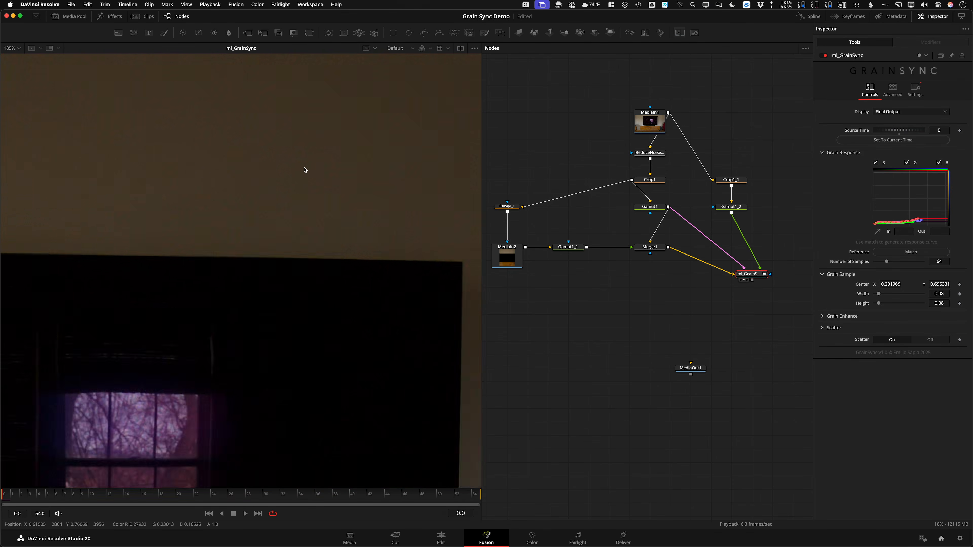
Examine the scattered grain on the extended wall, the wooden floor and the wall beside the TV
left_click_drag(228, 210, 228, 252)
scroll(245, 191, "down", 8)
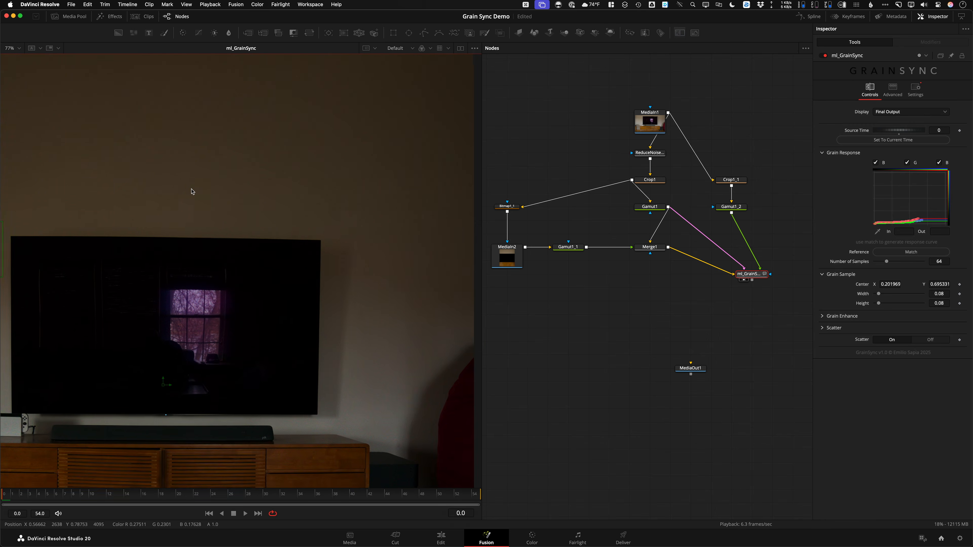
scroll(238, 261, "down", 10)
scroll(336, 283, "up", 8)
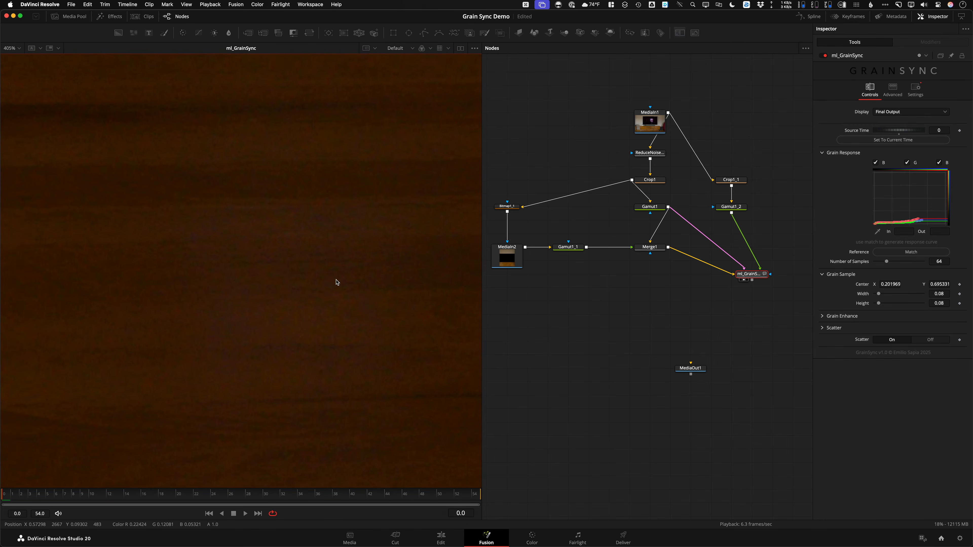
scroll(325, 294, "down", 12)
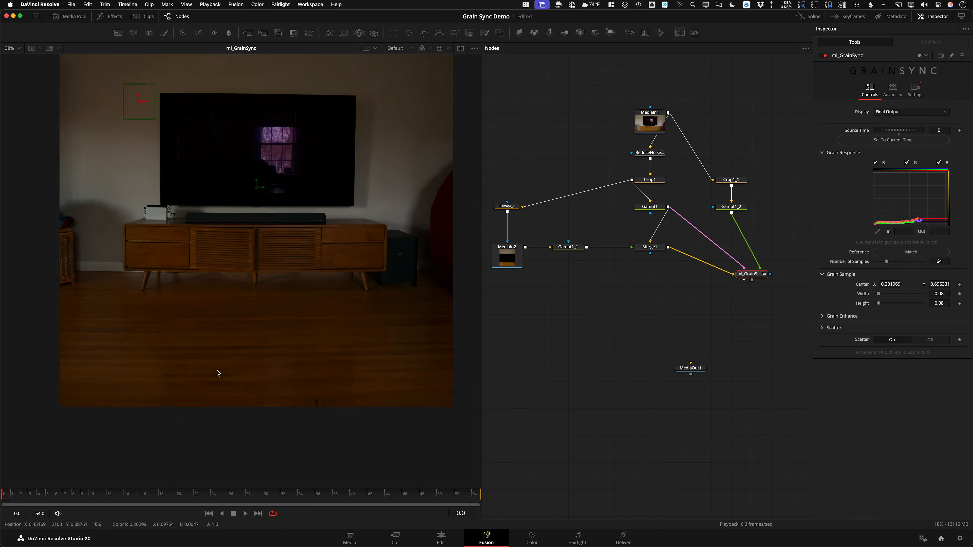
scroll(282, 363, "up", 1)
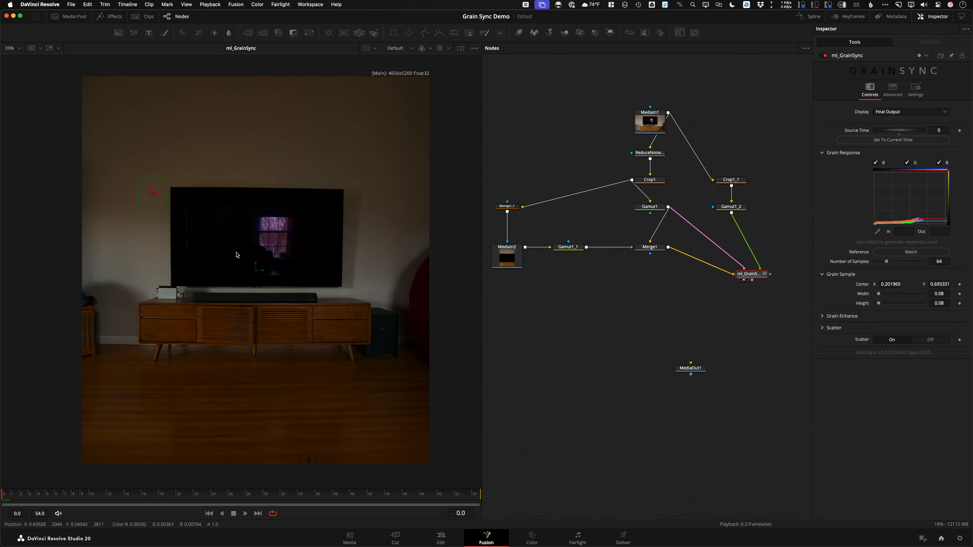
scroll(363, 226, "up", 6)
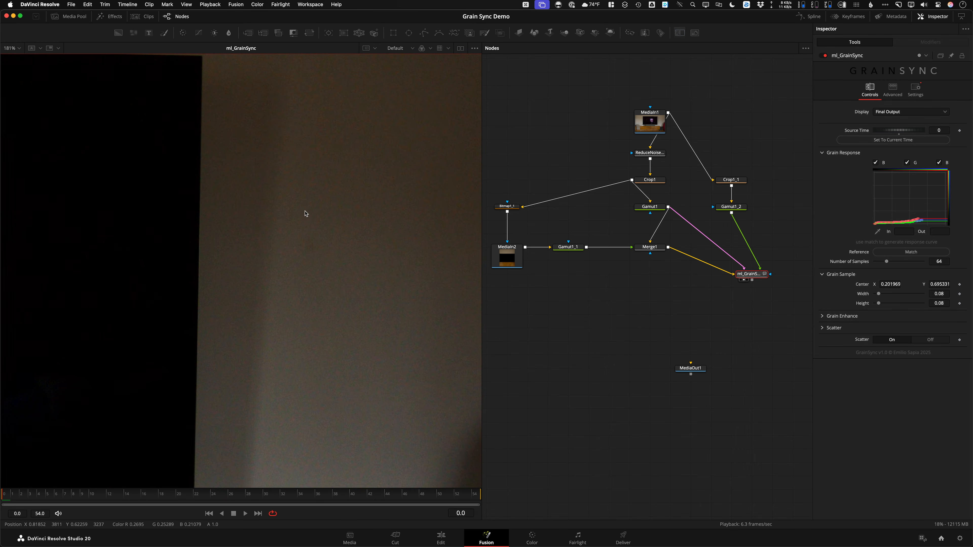
scroll(306, 214, "down", 6)
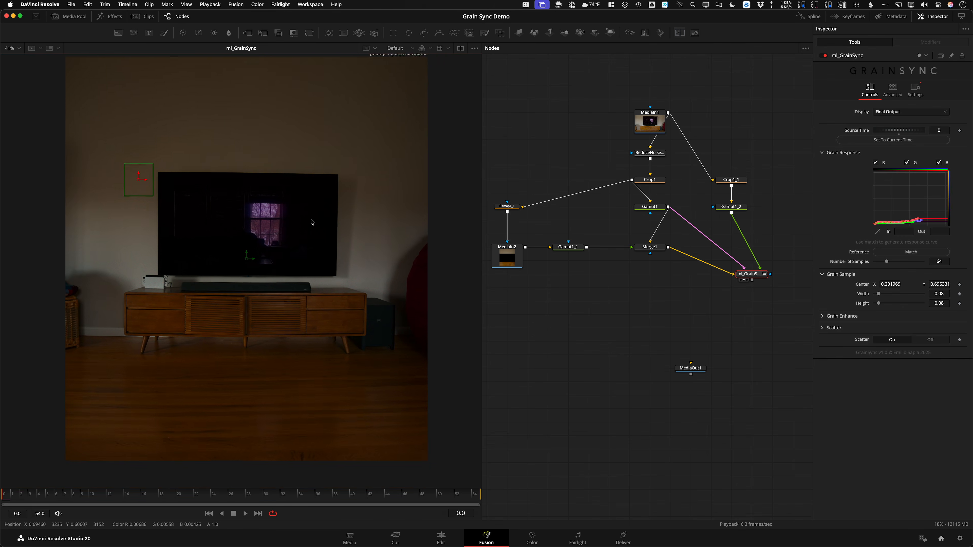
scroll(312, 223, "down", 1)
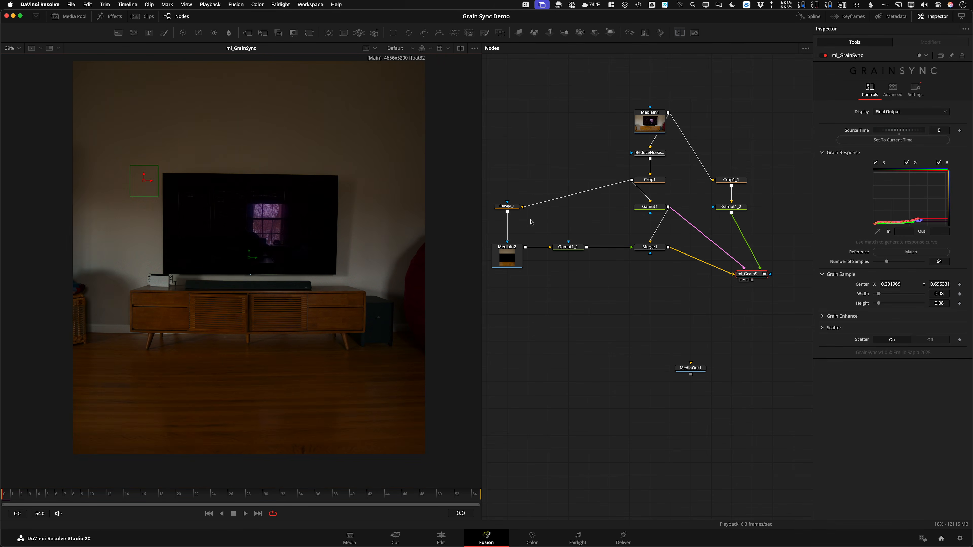
View MediaIn2 and the Bitmap1_1 mask, and connect Bitmap1_1 to the EffectMask input of ml_GrainSync
left_click(497, 270)
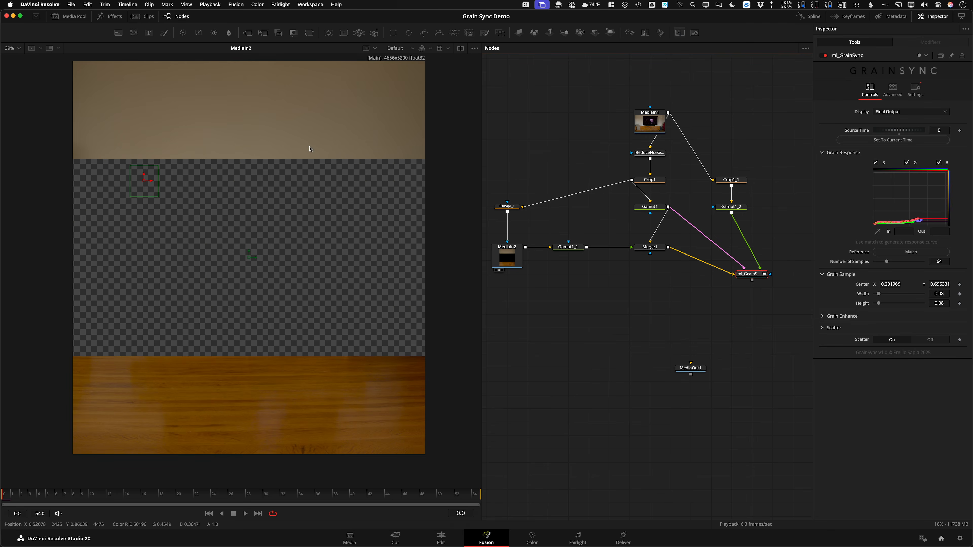
left_click(499, 211)
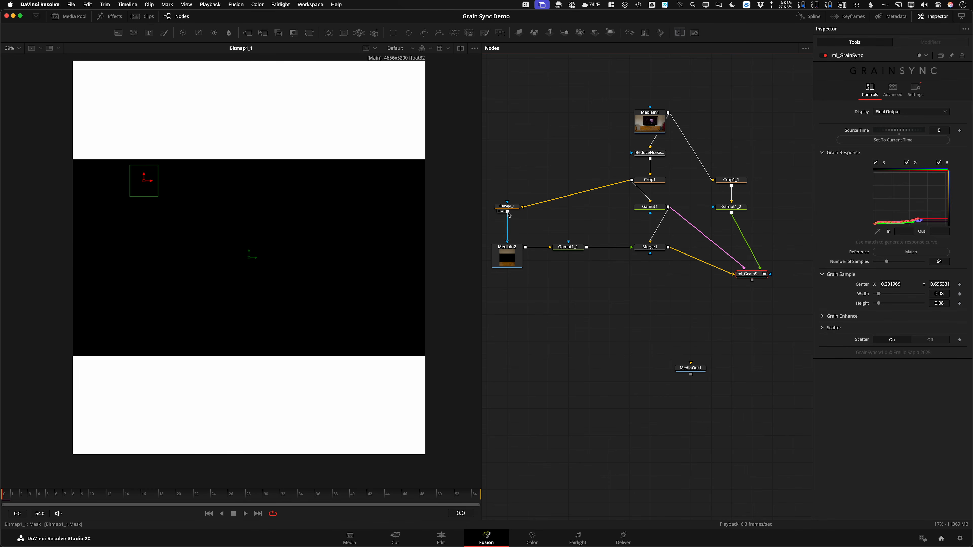
left_click_drag(508, 212, 760, 277)
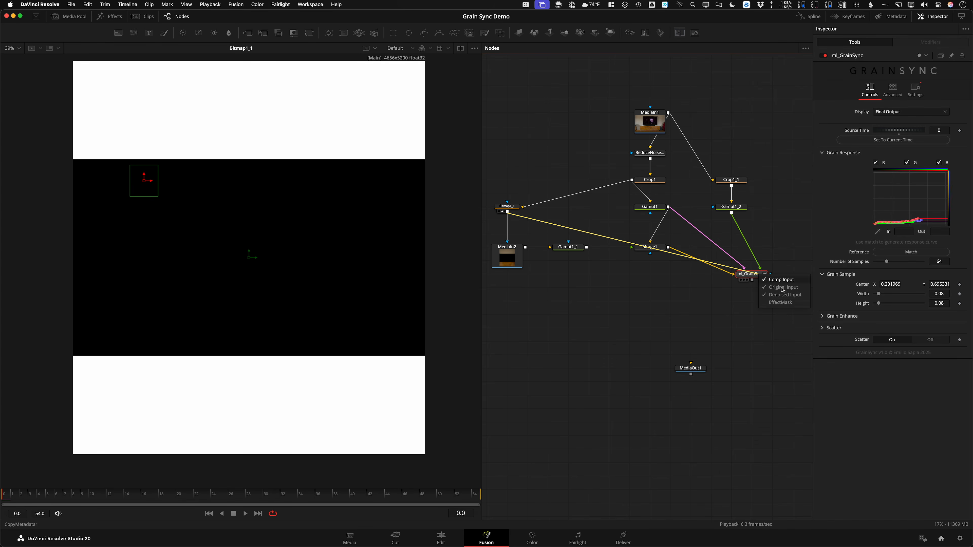
left_click(788, 304)
View the masked ml_GrainSync output and examine the grain on the wall above and beside the TV
key("2")
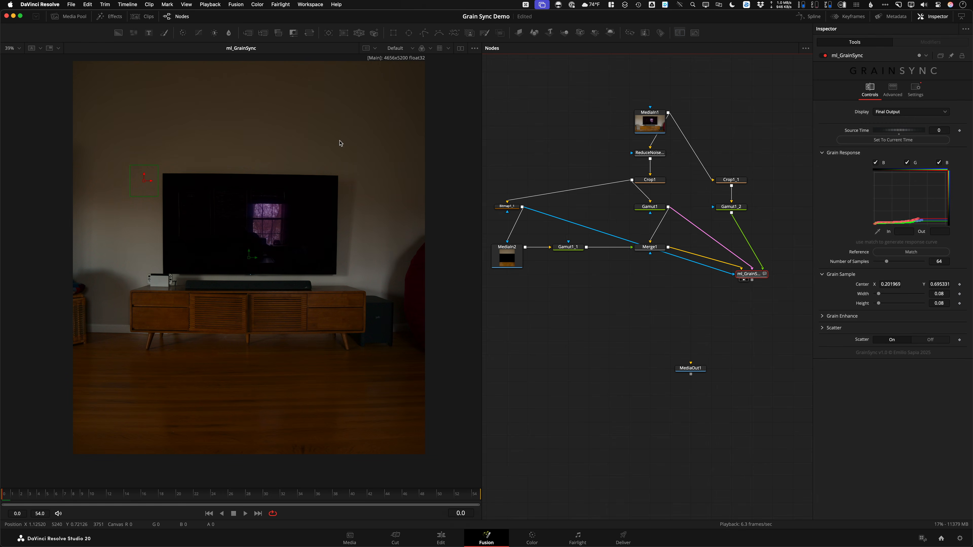
scroll(284, 135, "up", 8)
scroll(301, 133, "down", 4)
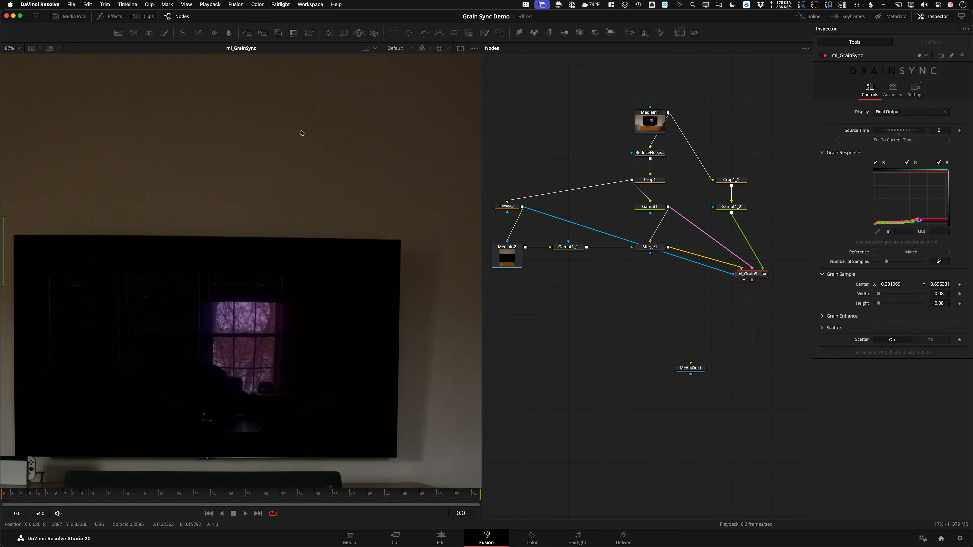
scroll(343, 253, "down", 3)
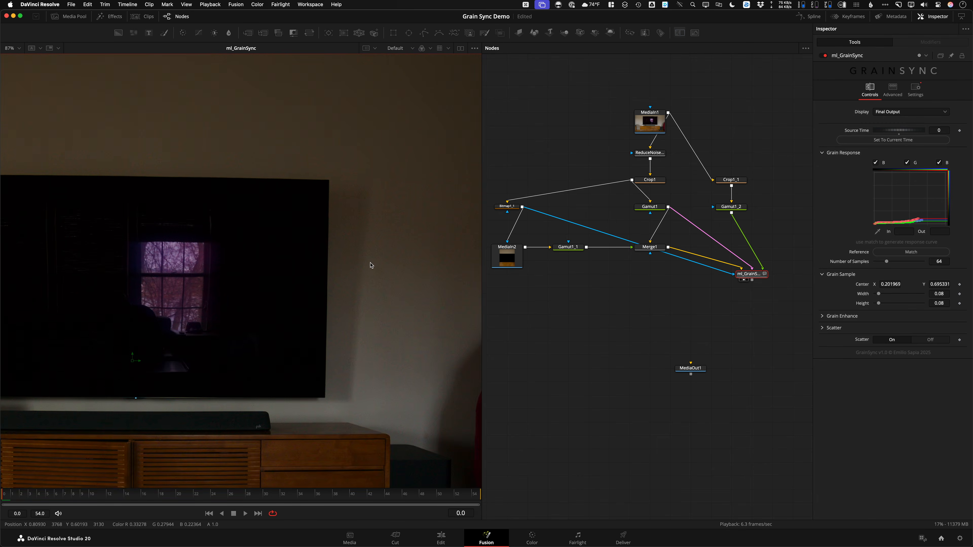
Place a copy of Gamut1_2 after ml_GrainSync, with Remove Gamma off and Add Gamma on
left_click_drag(266, 177, 260, 135)
scroll(254, 142, "down", 1)
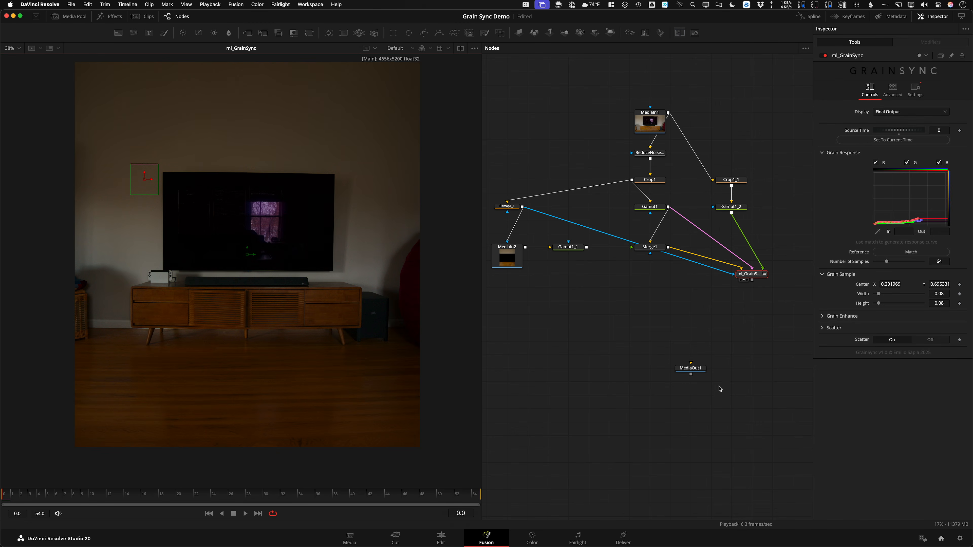
left_click(731, 207)
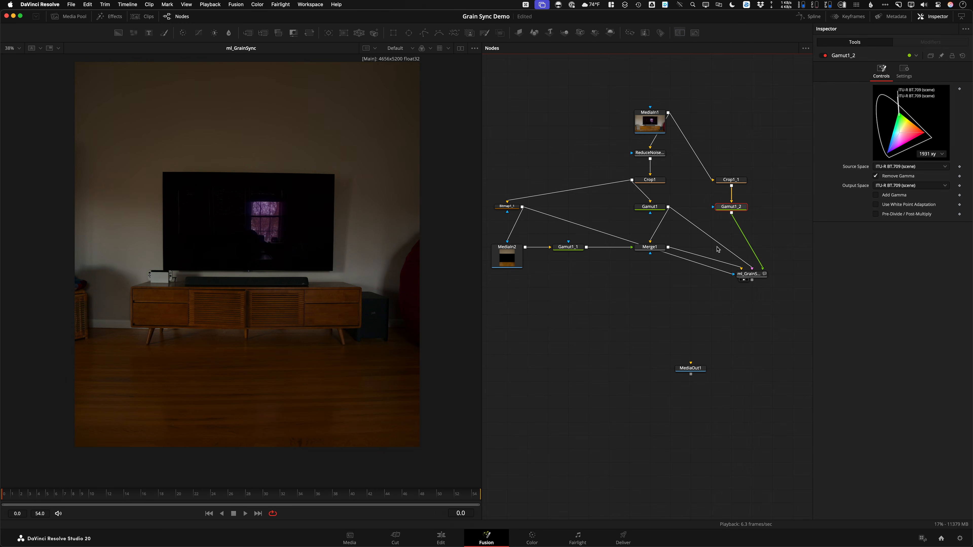
left_click(736, 314)
key("super+v")
left_click_drag(752, 279, 736, 315)
left_click_drag(732, 315, 753, 330)
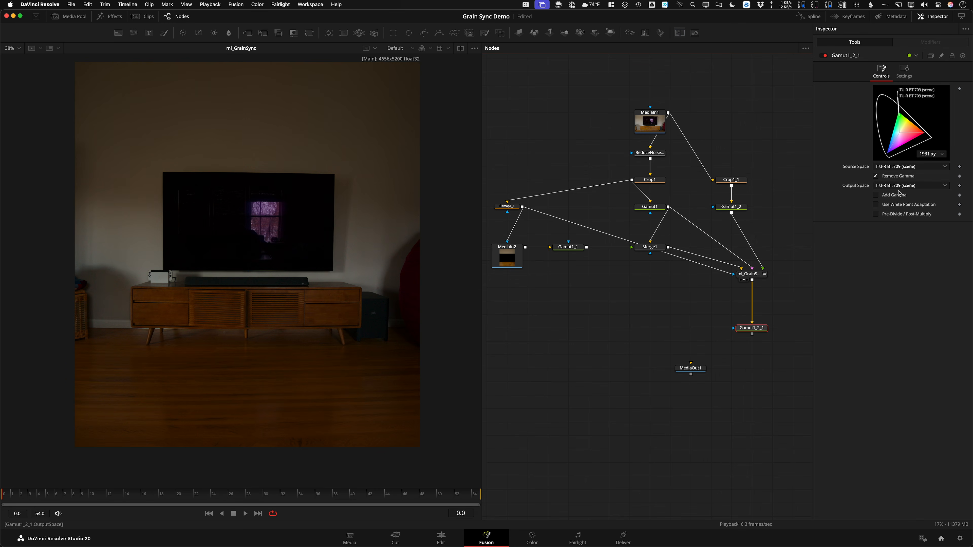
left_click(878, 177)
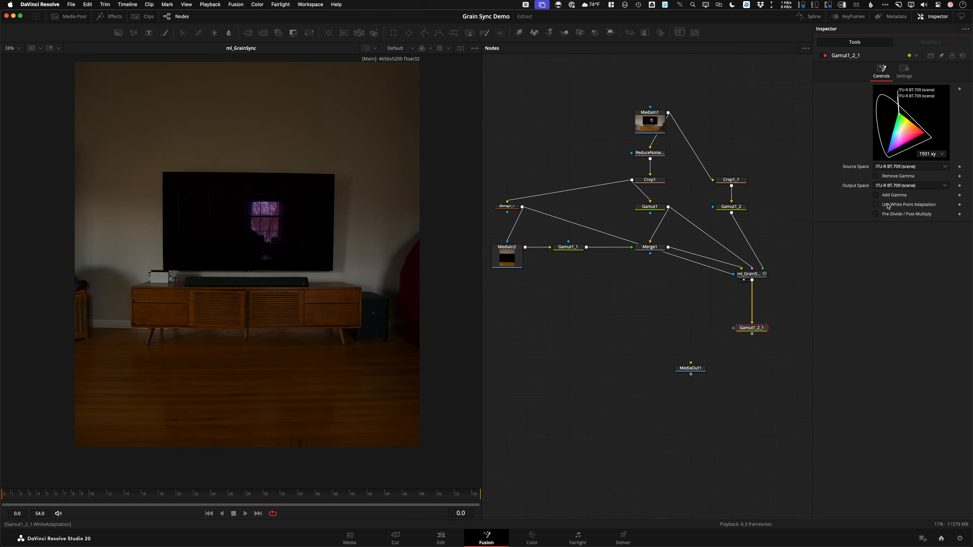
left_click(887, 195)
Position MediaOut1 below the new Gamut node, connect the Gamut output to it and view MediaOut1
left_click_drag(685, 369, 746, 370)
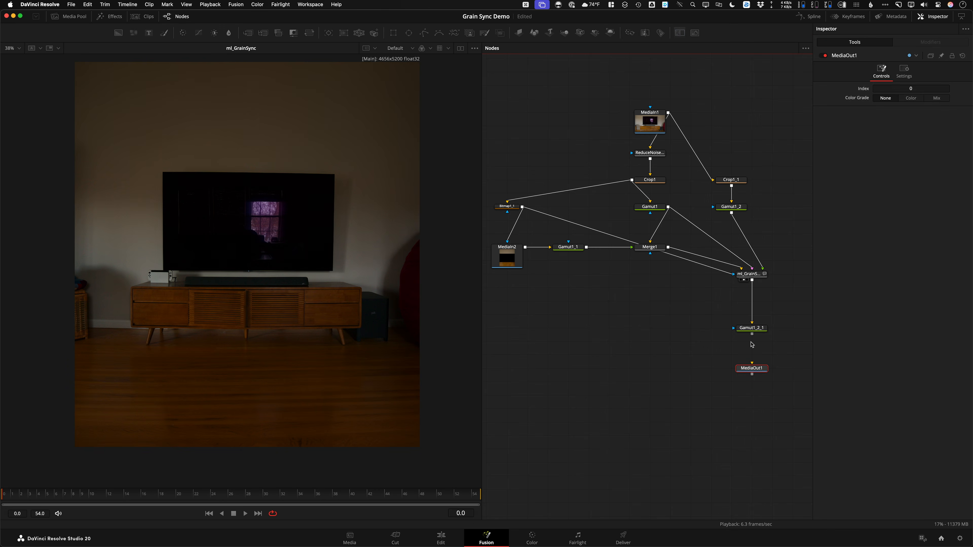
left_click_drag(752, 334, 752, 374)
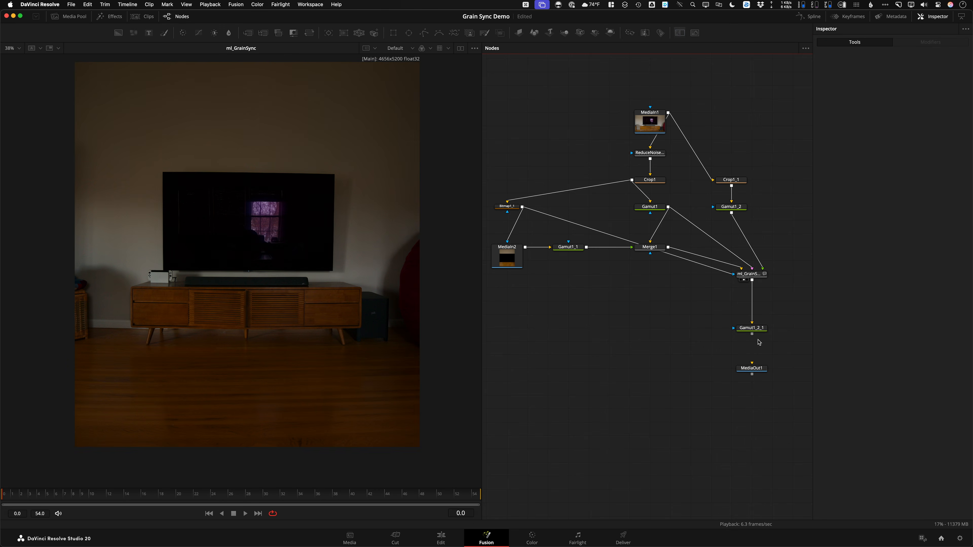
key("super+z")
key("1")
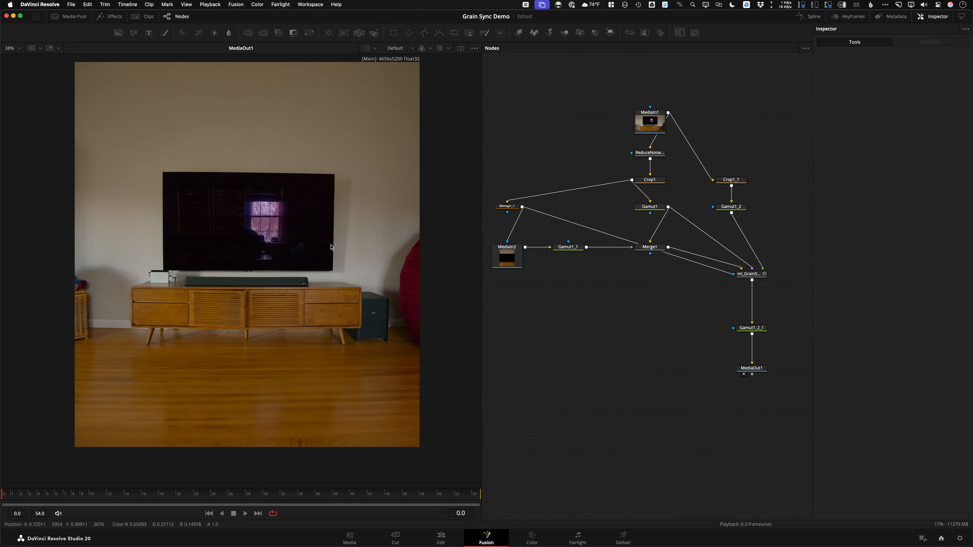
Examine the red channel of the MediaOut1 result for matching grain on the wall above the TV during playback
scroll(310, 296, "up", 6)
scroll(309, 296, "up", 8)
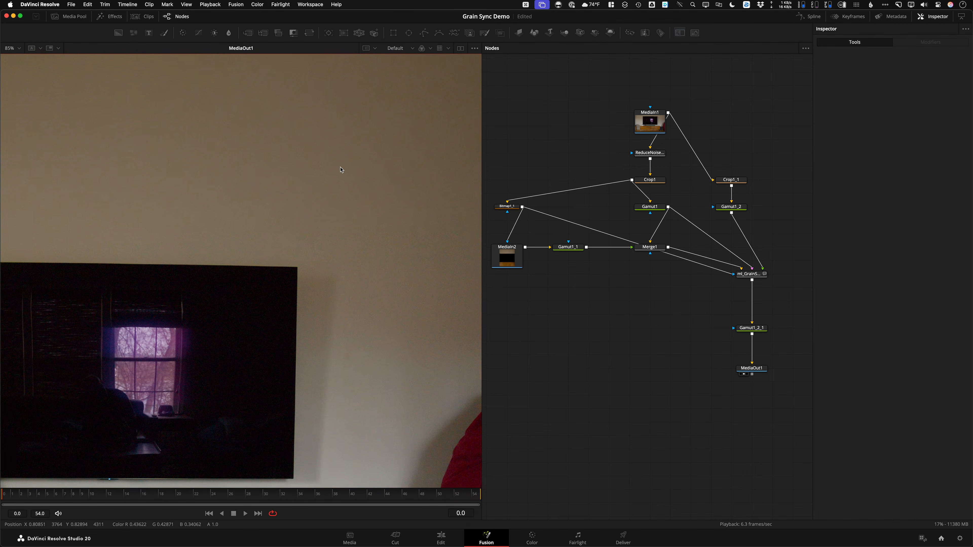
key("r")
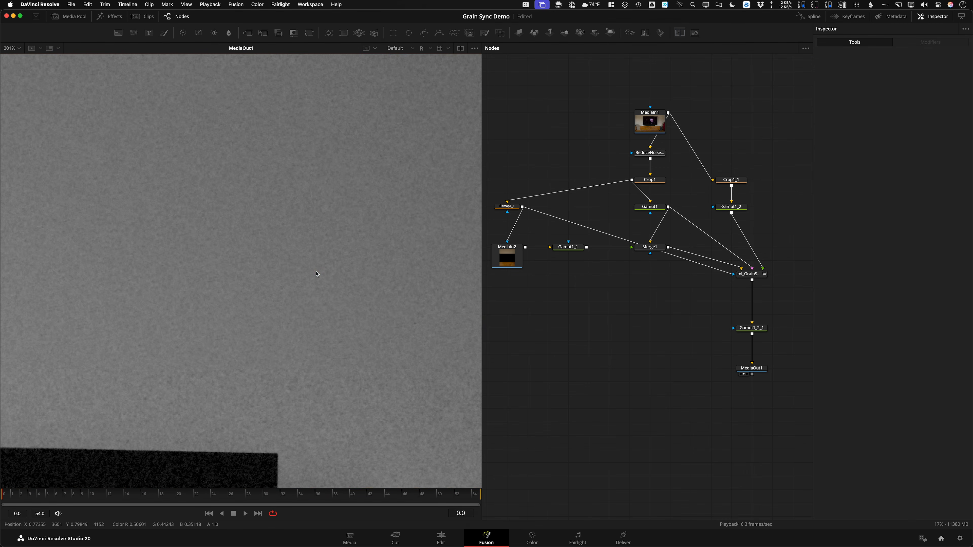
scroll(285, 284, "down", 4)
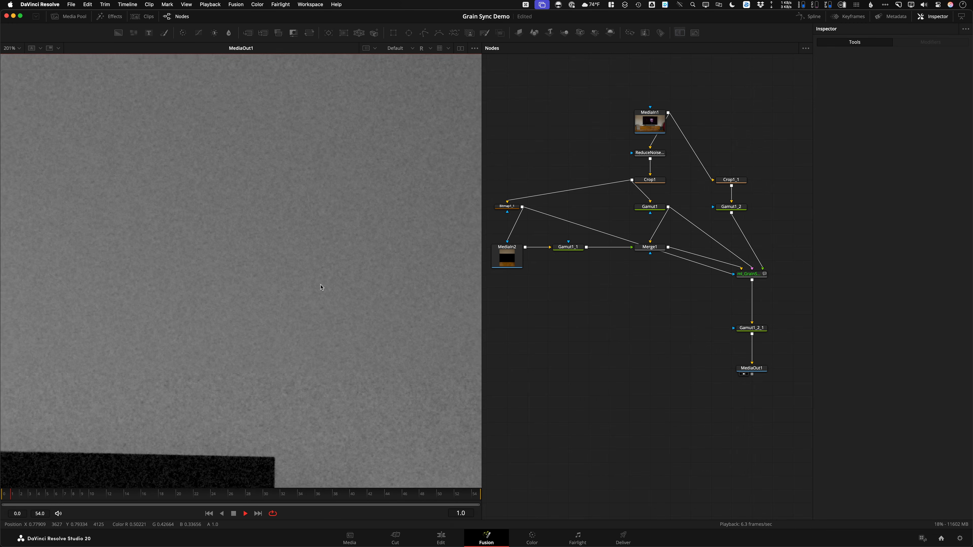
scroll(283, 292, "down", 5)
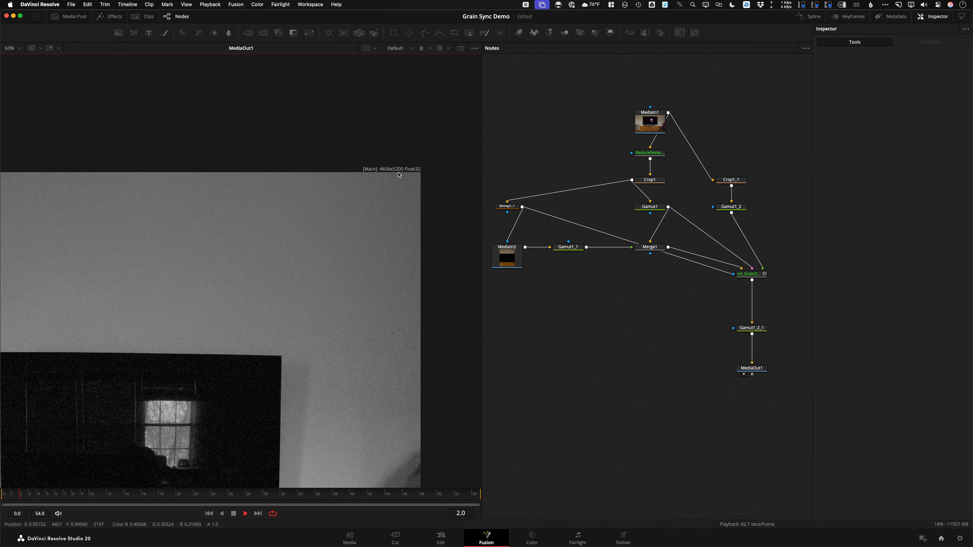
scroll(339, 252, "up", 5)
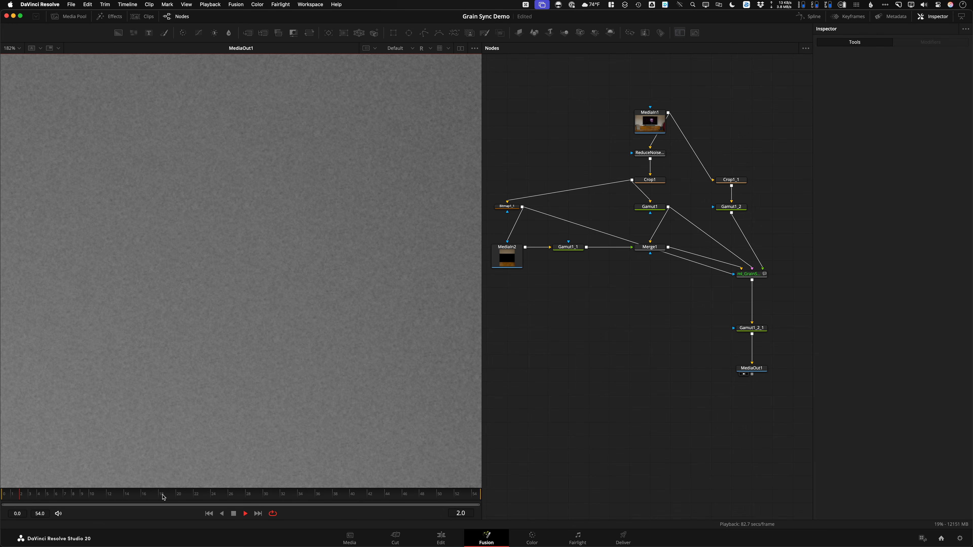
Advance to frame 23 and examine the red-channel grain where the extended wall meets the original beside the TV
left_click_drag(164, 497, 182, 495)
scroll(252, 356, "down", 4)
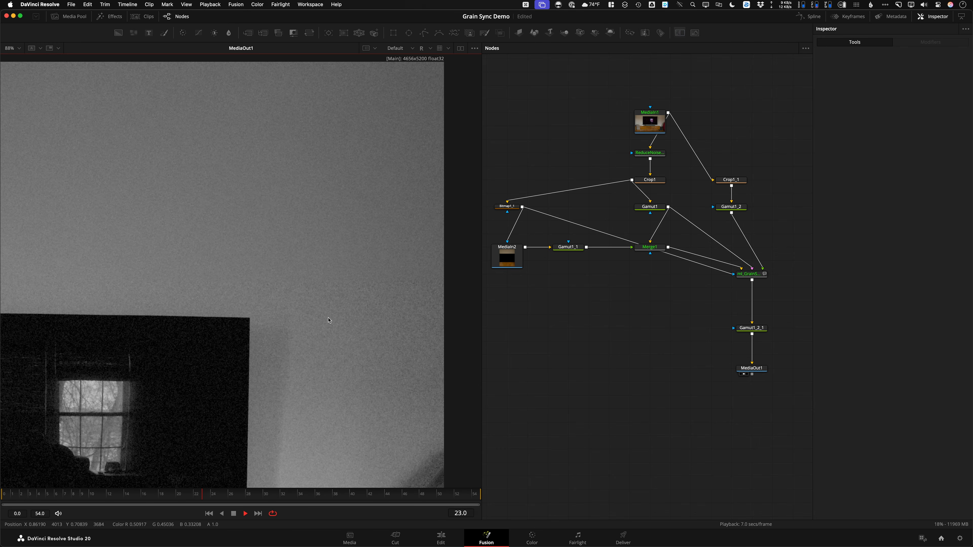
key("space")
scroll(390, 283, "up", 5)
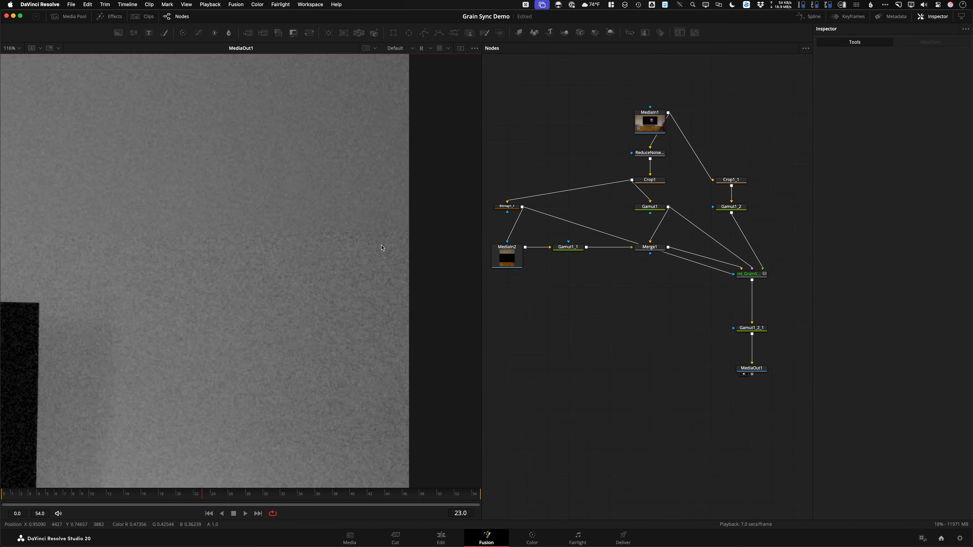
scroll(360, 240, "down", 2)
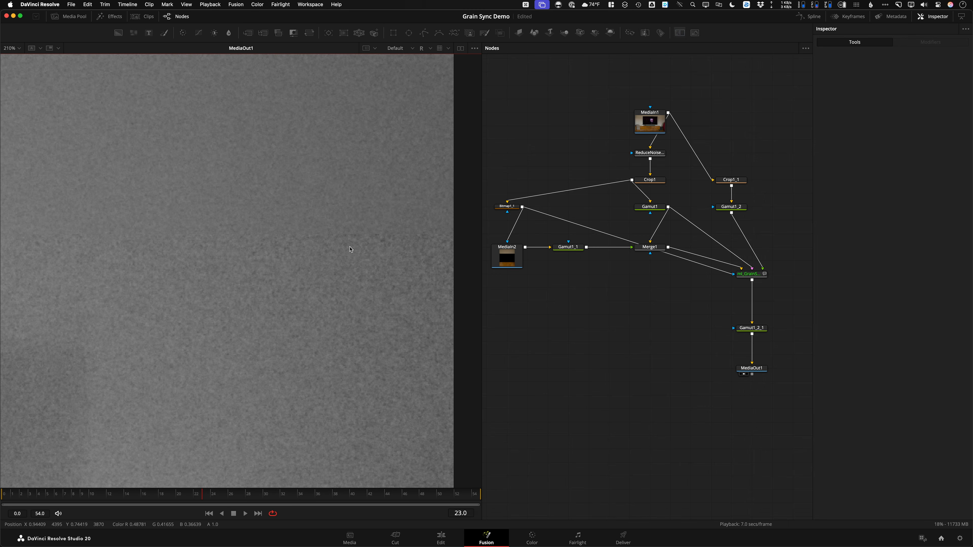
Examine the red-channel grain around the TV's corner and on the wooden floor, and restore the full-colour view
key("space")
scroll(355, 241, "down", 8)
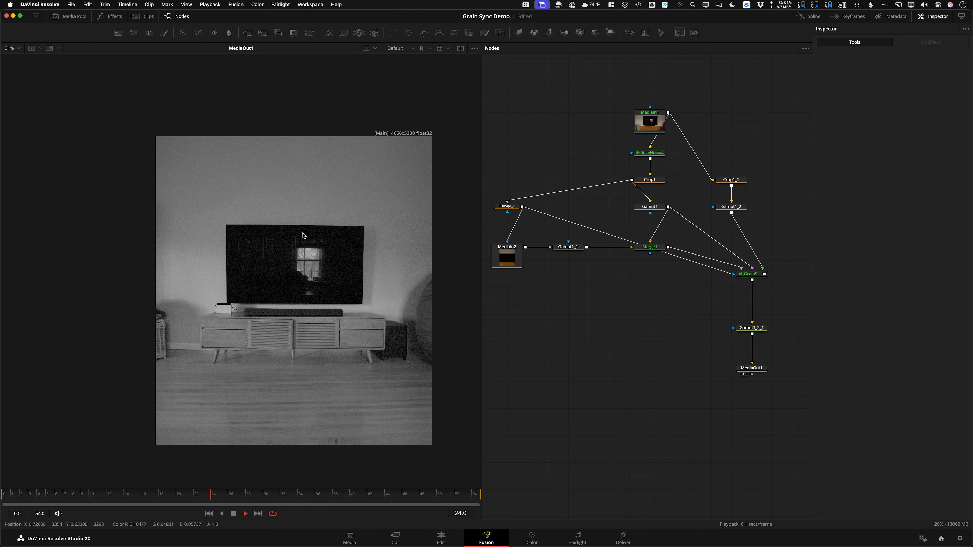
scroll(228, 227, "up", 6)
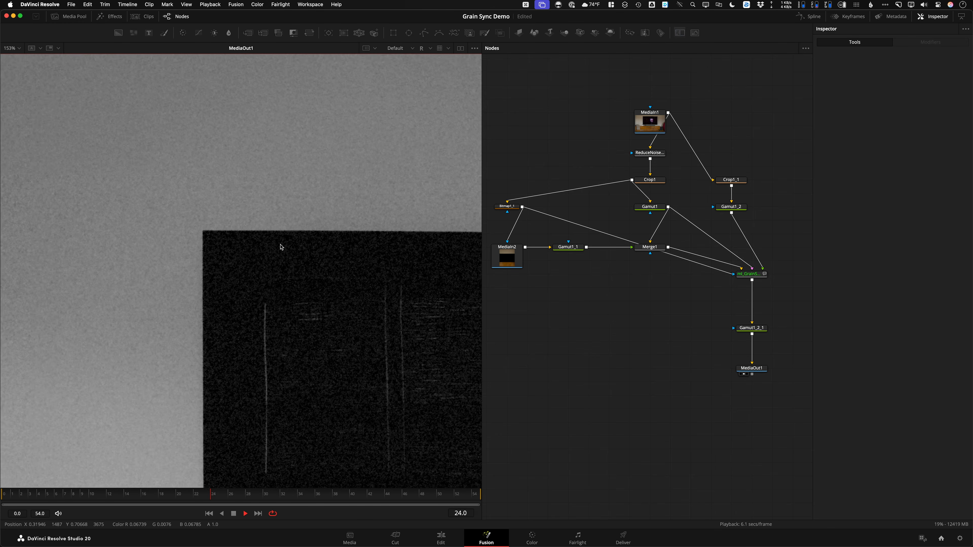
scroll(282, 247, "down", 4)
scroll(251, 238, "up", 4)
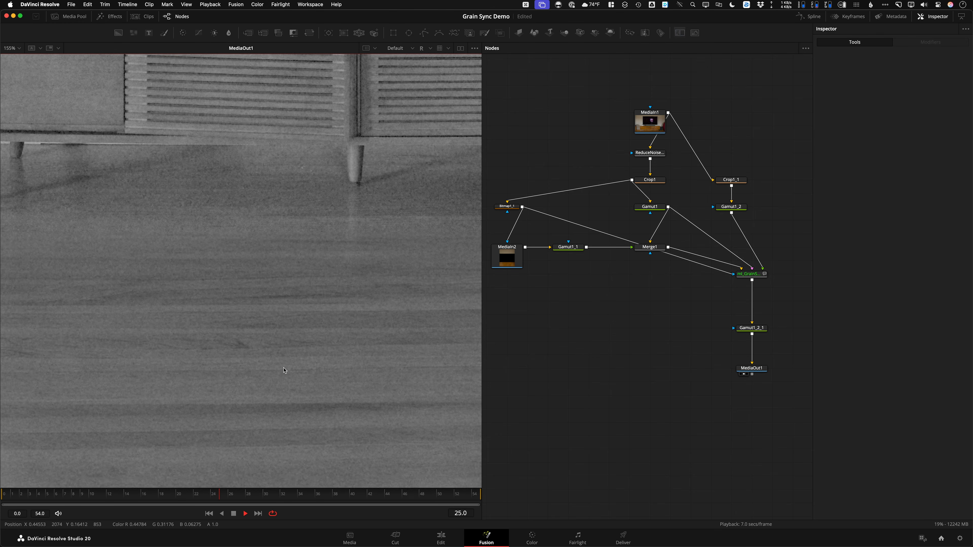
scroll(291, 343, "down", 6)
key("c")
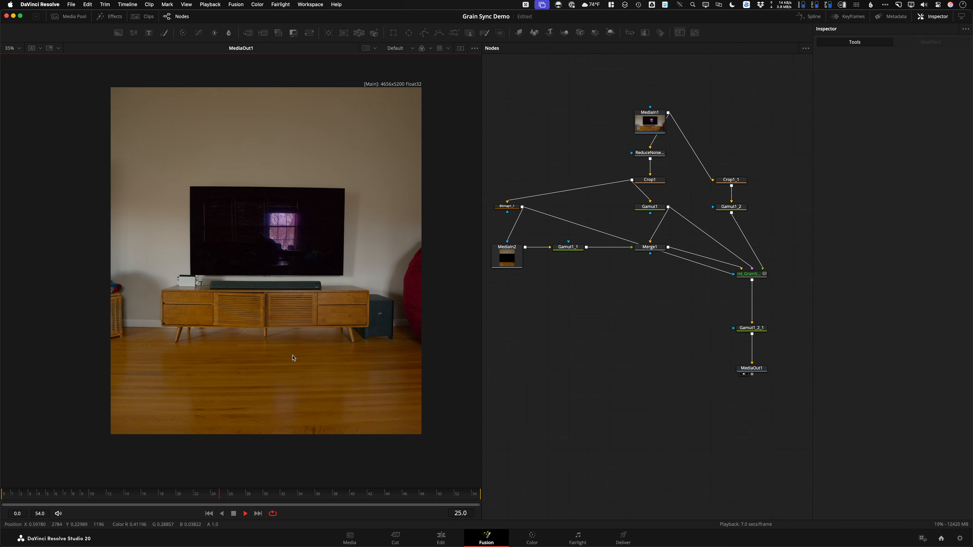
Switch to the Edit page and check the extended portrait shot in the timeline around 00:00:01:01
left_click(446, 538)
left_click(174, 350)
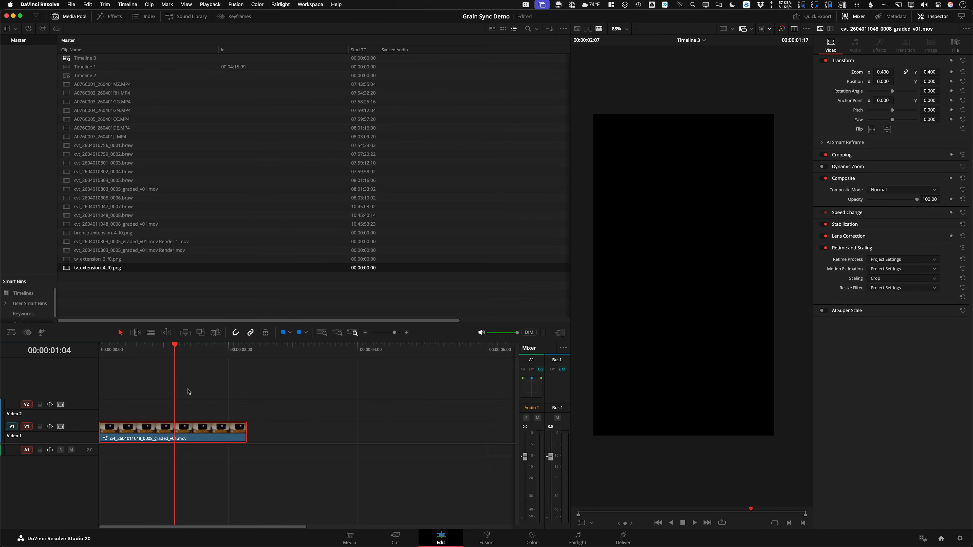
key("Left")
key("Left")
key("Left")
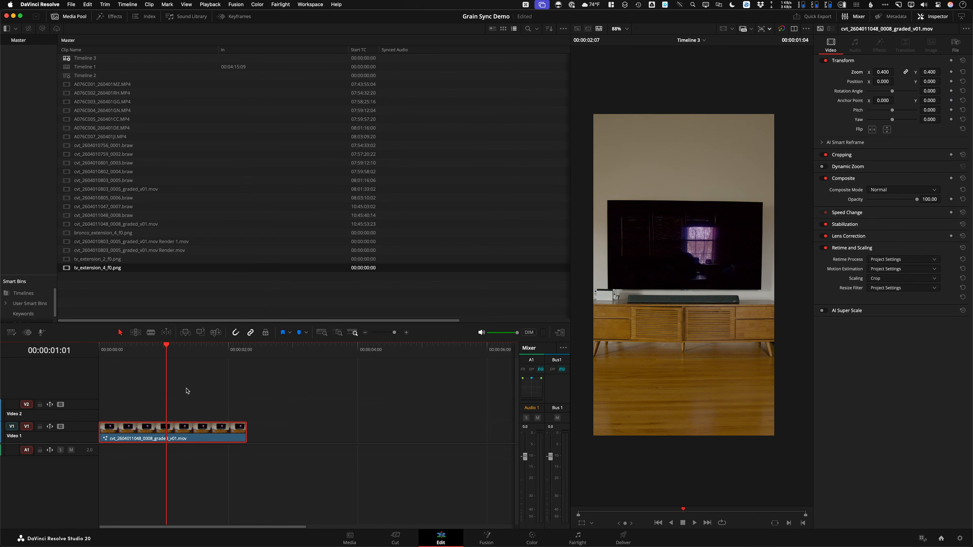
left_click_drag(207, 402, 170, 456)
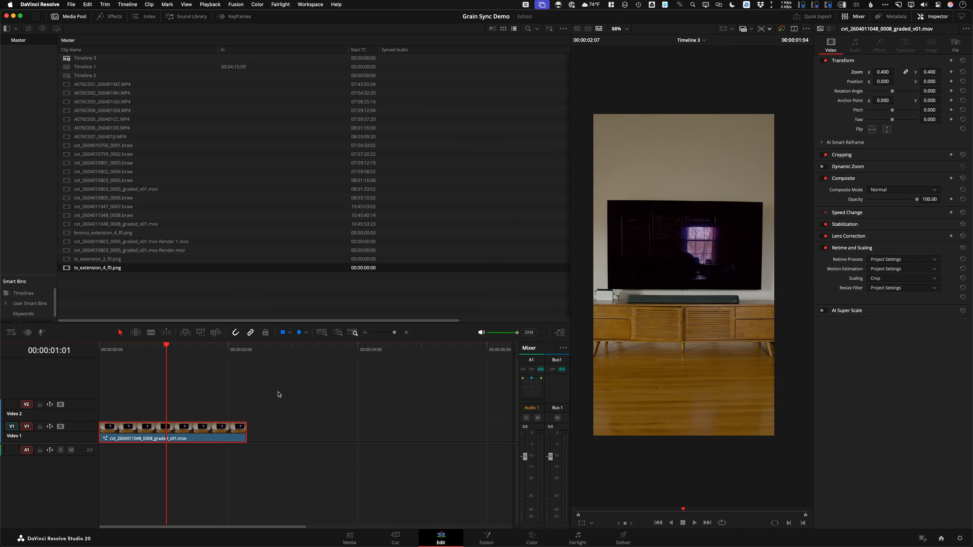
Render the timeline clip in place as QuickTime Apple ProRes 422 into the renders folder
right_click(189, 432)
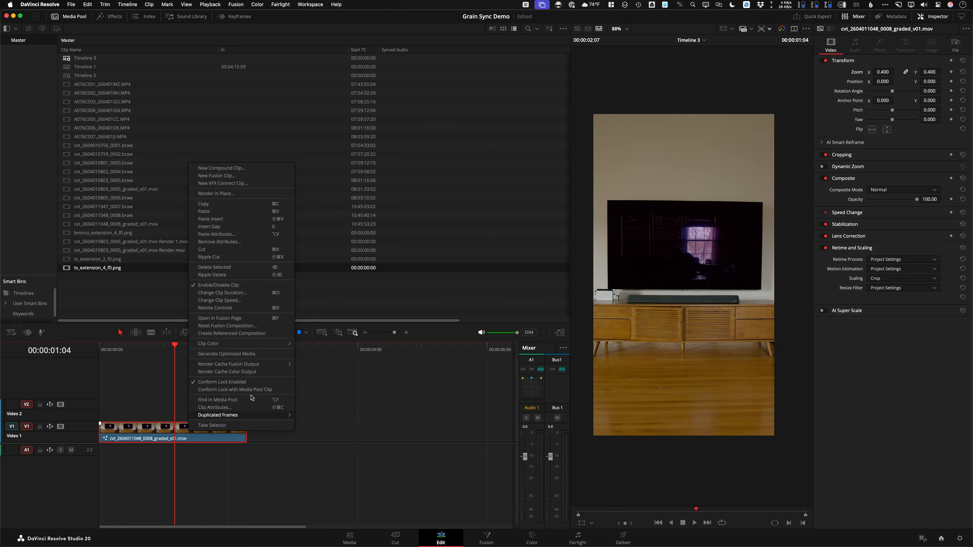
left_click(253, 194)
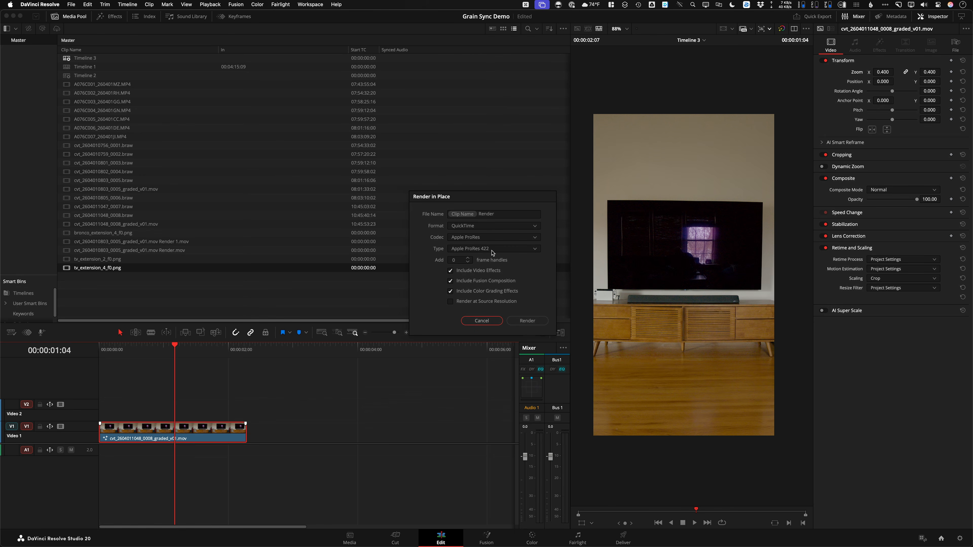
left_click(526, 321)
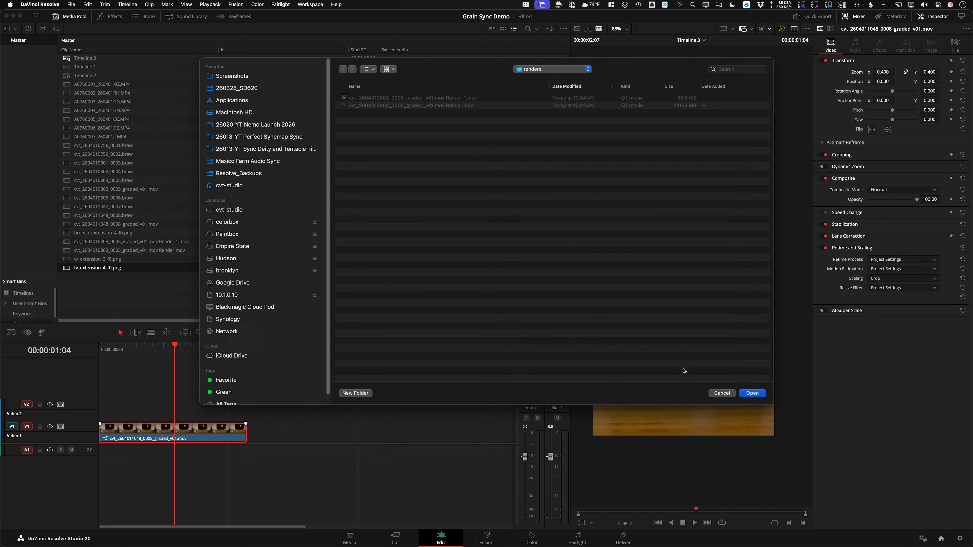
left_click(753, 394)
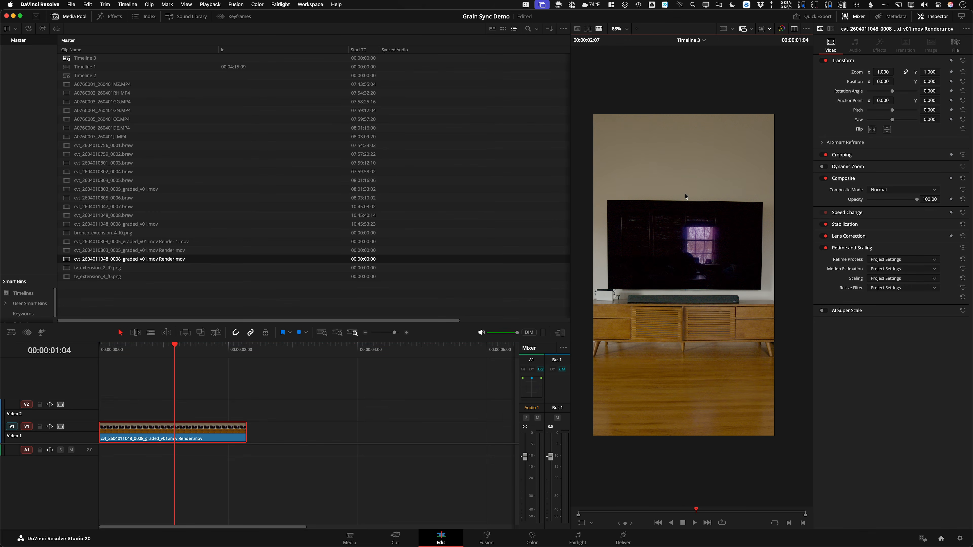
Open the rendered clip on the Color page, enlarge the viewer, fit the frame and show a single colour channel
left_click(532, 537)
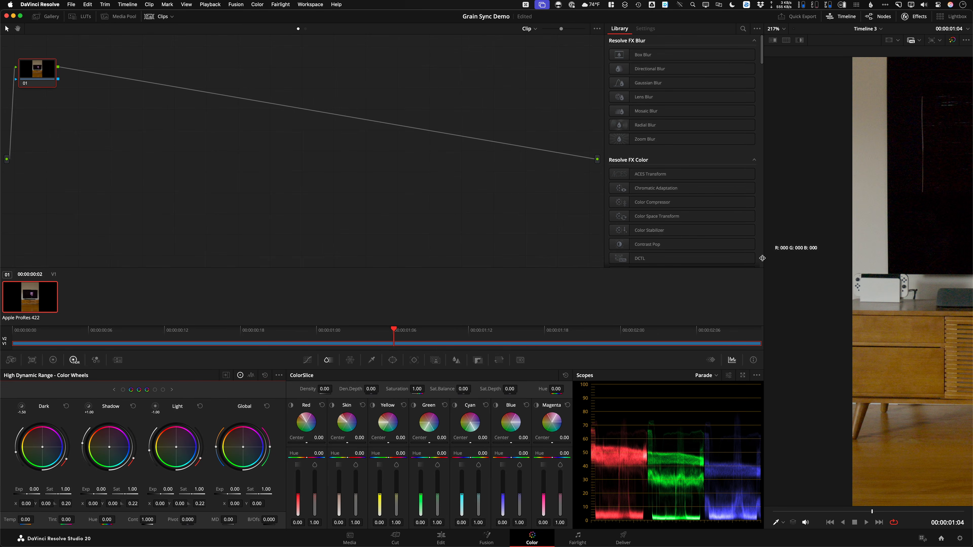
left_click_drag(763, 255, 440, 253)
key("shift+z")
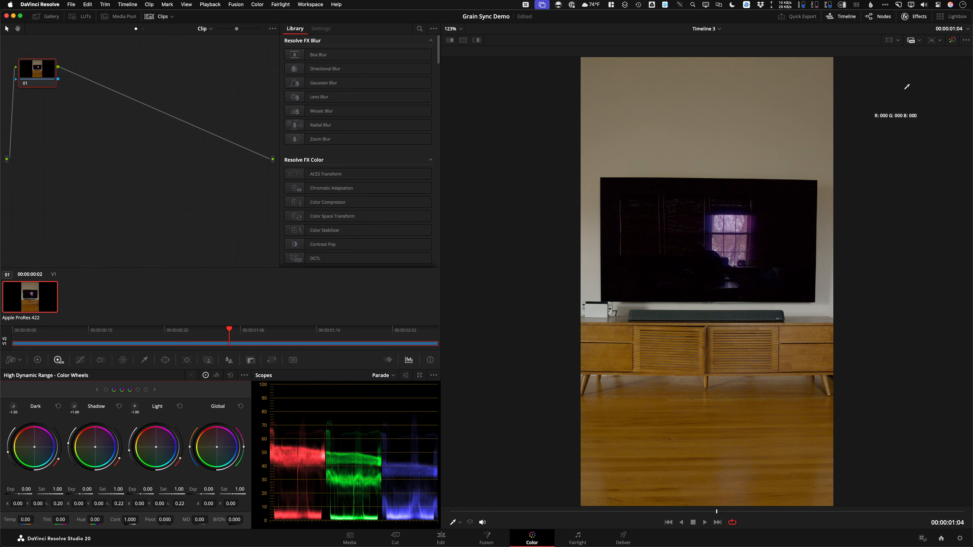
left_click(966, 40)
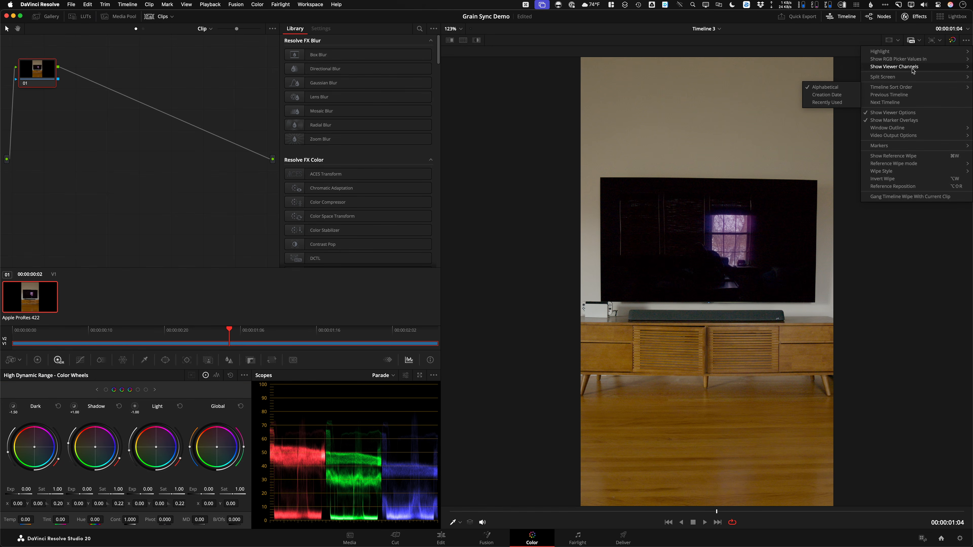
mouse_move(913, 66)
left_click(812, 77)
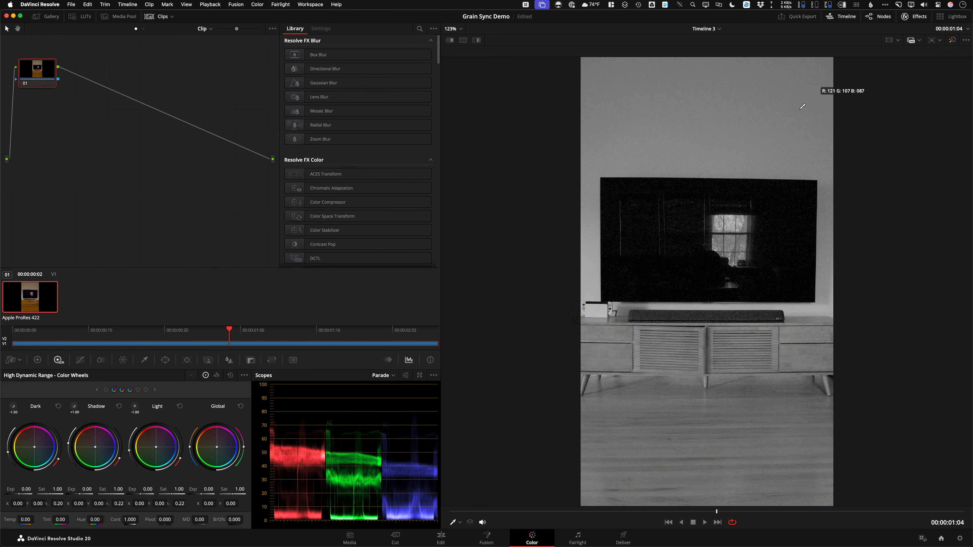
Play the rendered clip and examine the moving grain on the wall above the TV and across the screen
key("space")
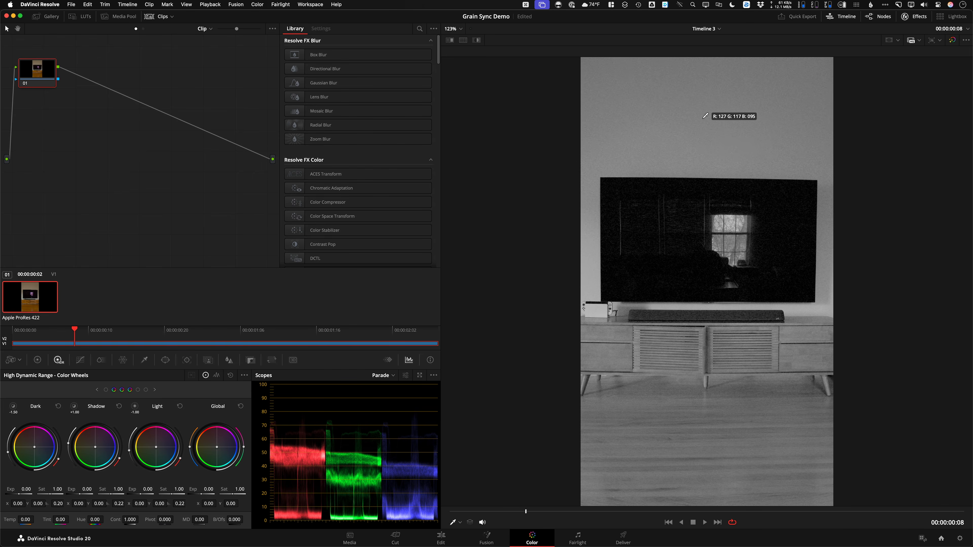
scroll(705, 116, "up", 5)
key("space")
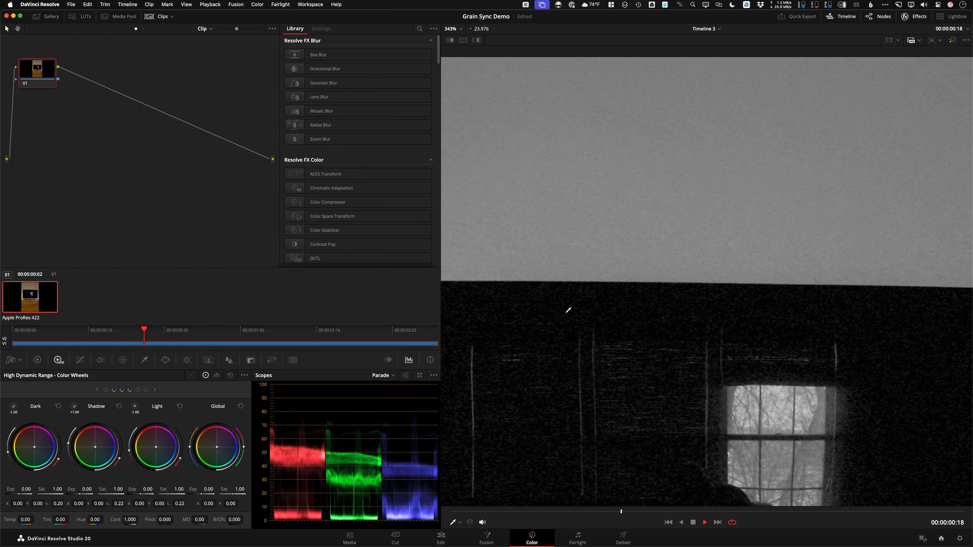
left_click(459, 522)
scroll(612, 230, "down", 3)
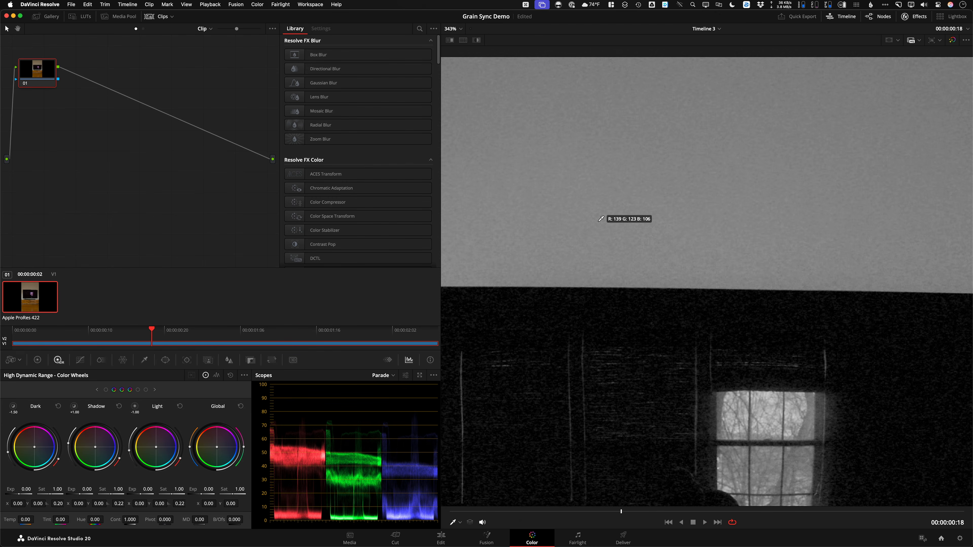
scroll(601, 219, "down", 3)
key("space")
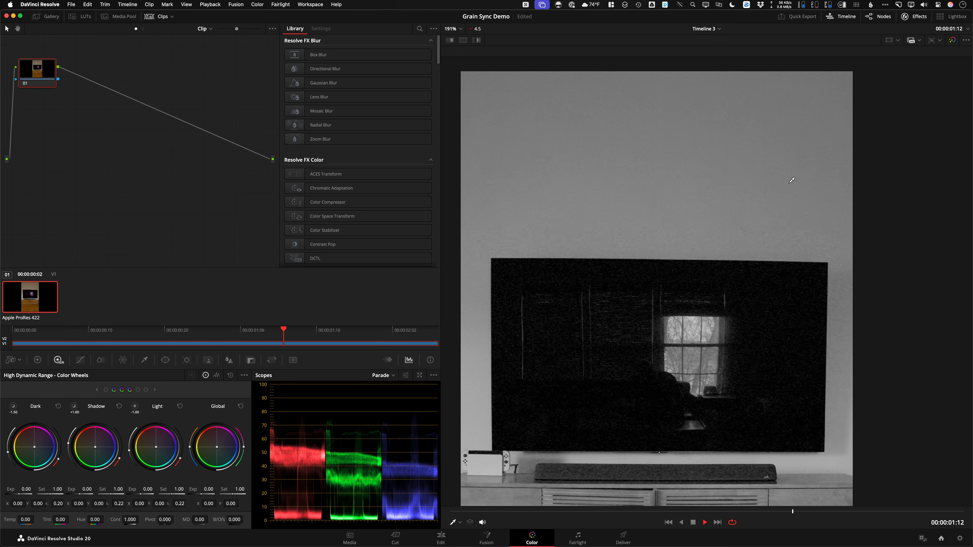
key("space")
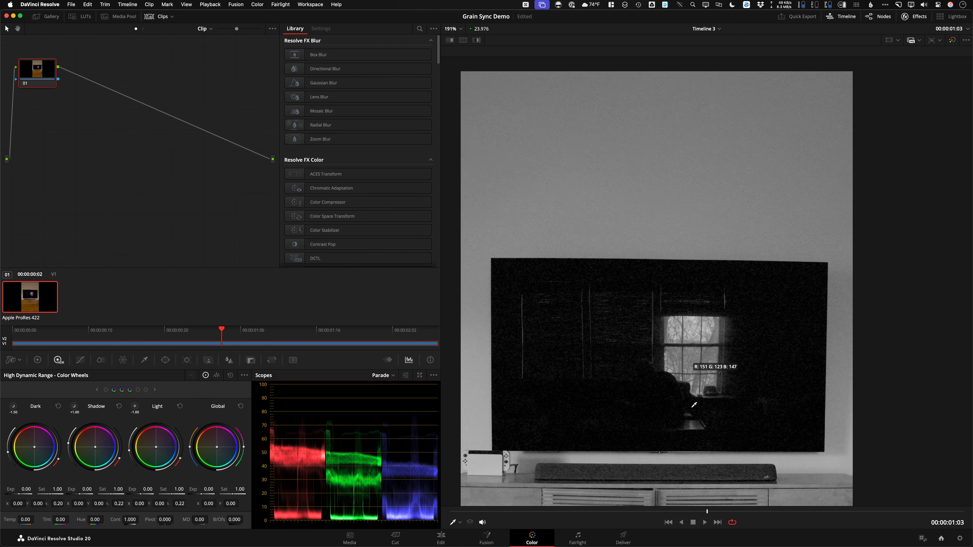
Play the rendered clip and examine the single-channel grain on the cabinet, the wood floor and the wall above the TV
left_click_drag(704, 426, 723, 135)
key("space")
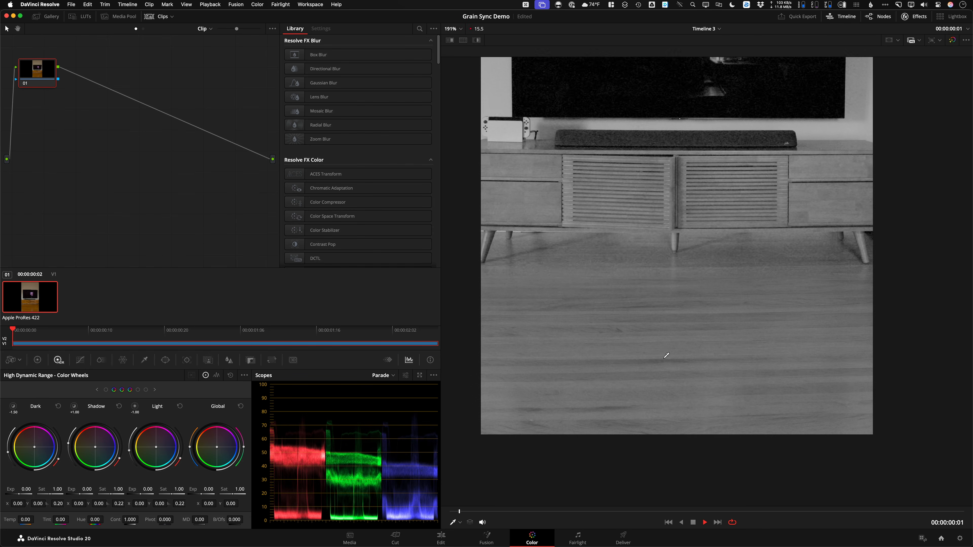
key("space")
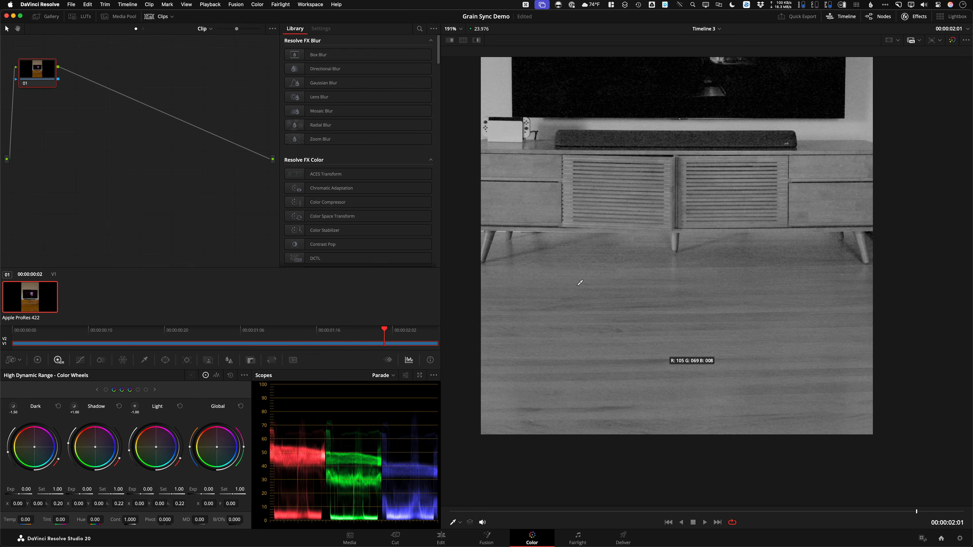
key("space")
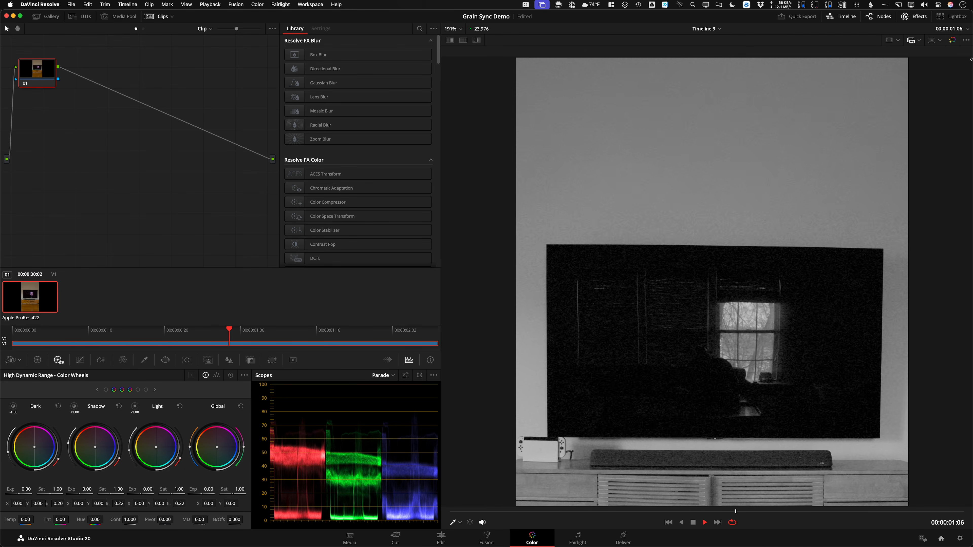
key("space")
Show only the blue channel and play the clip to examine its grain on the floor, wall and TV
left_click(966, 40)
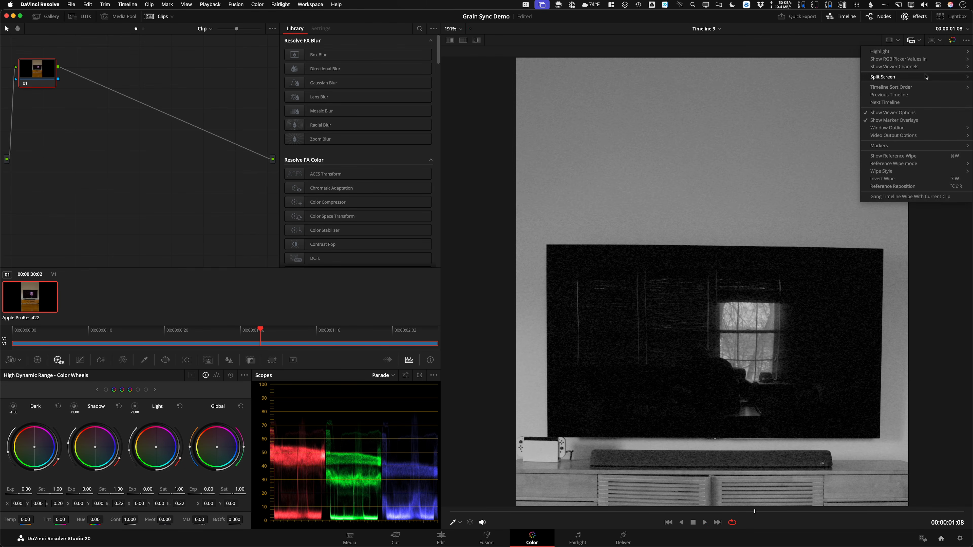
mouse_move(927, 68)
left_click(816, 92)
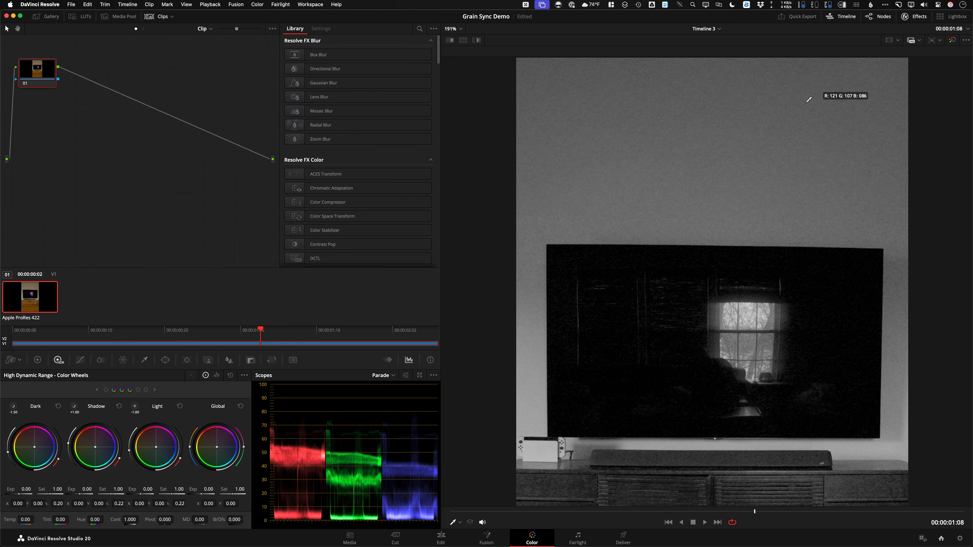
key("space")
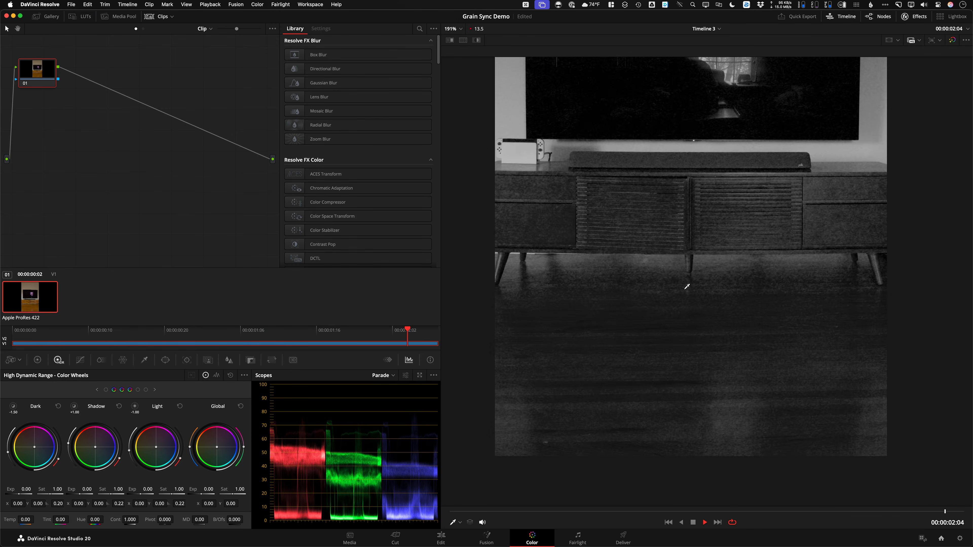
key("space")
left_click_drag(712, 200, 719, 328)
key("space")
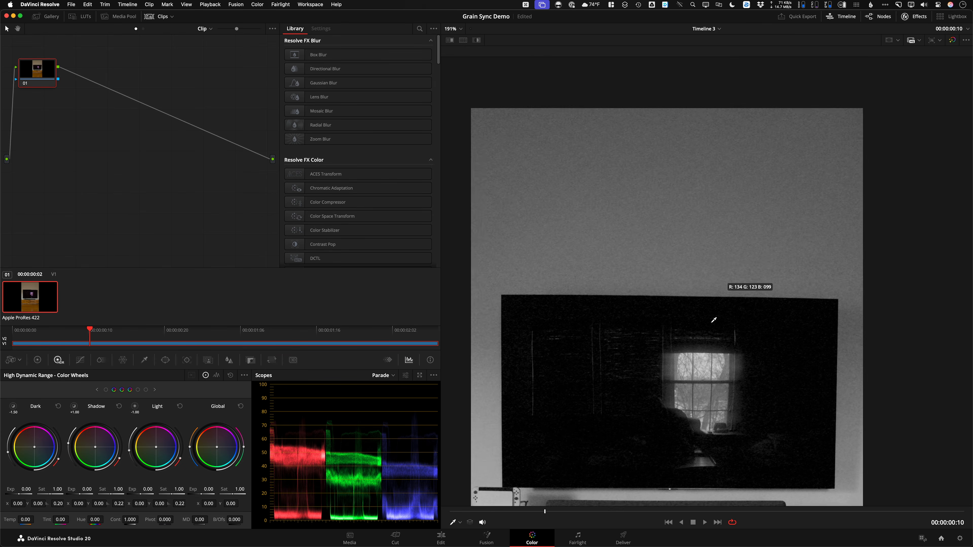
key("space")
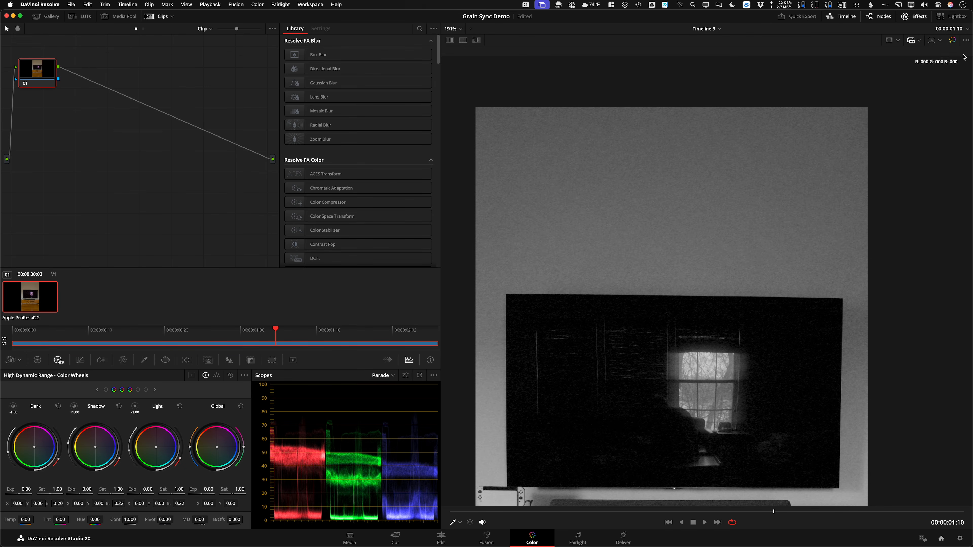
Show all colour channels again, play the clip and fit the whole portrait frame in the viewer
left_click(966, 40)
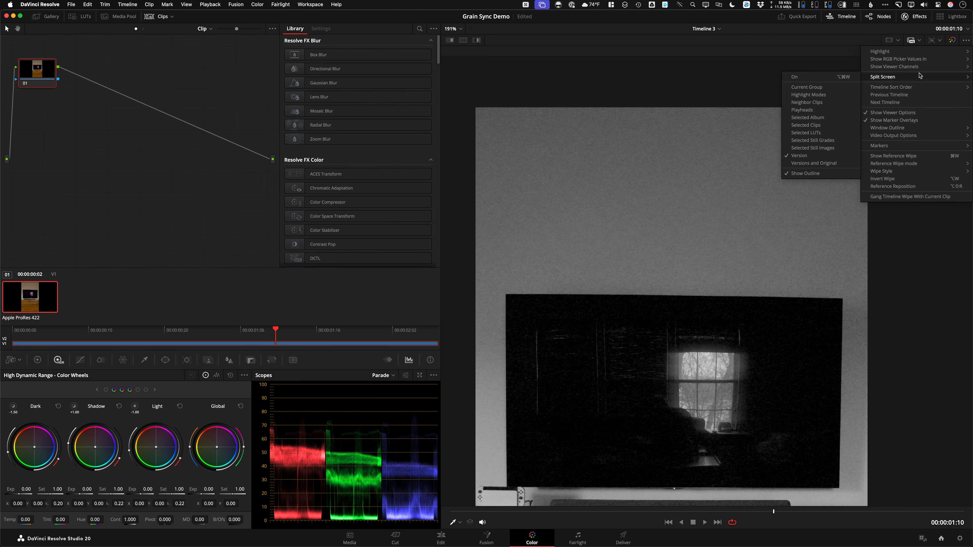
mouse_move(918, 66)
left_click(837, 66)
key("space")
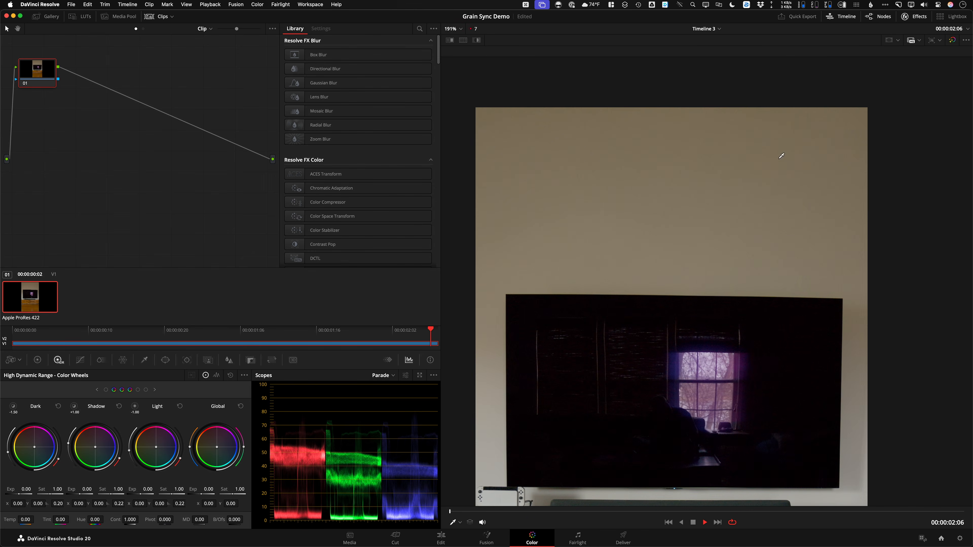
left_click_drag(730, 284, 751, 154)
key("space")
key("shift+z")
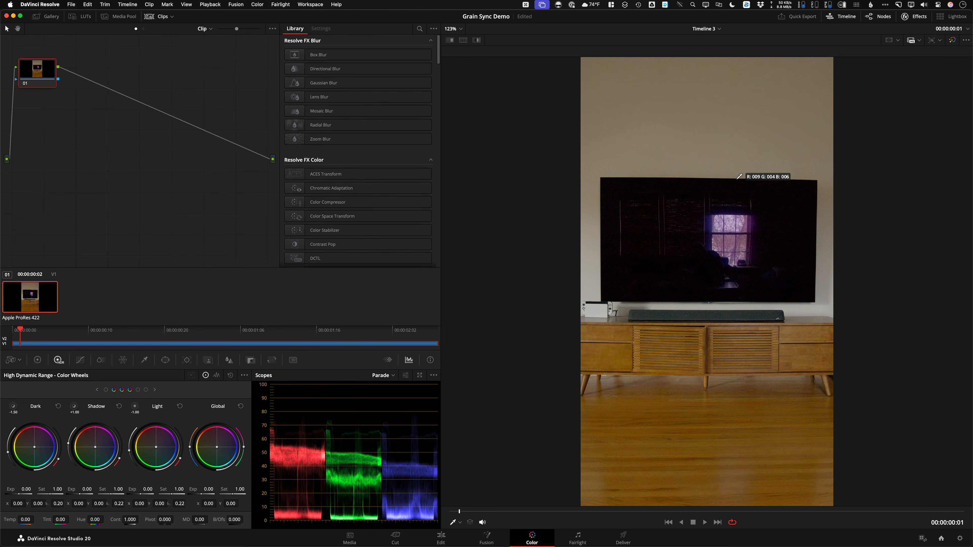
key("space")
Return to the Edit page and look over the clip commands available for the rendered timeline clip
left_click(441, 538)
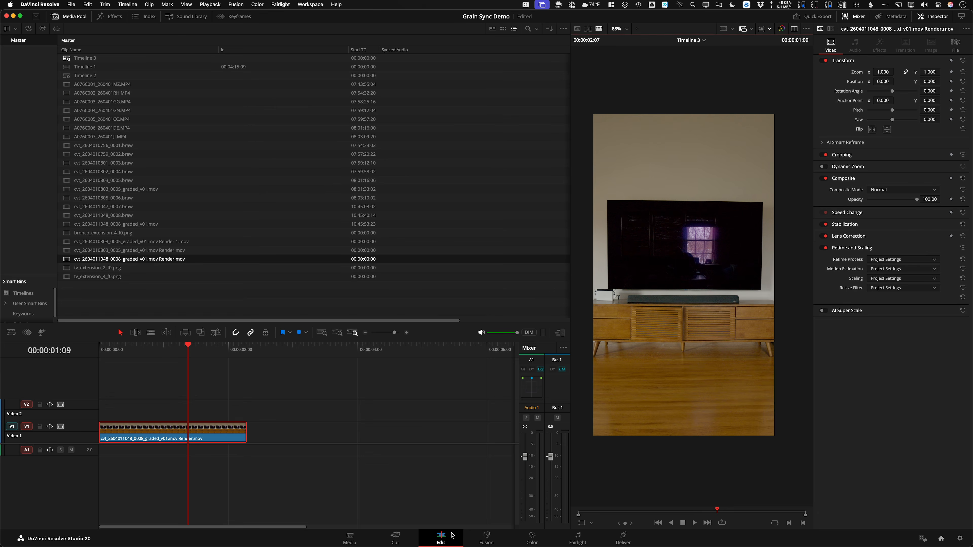
right_click(211, 432)
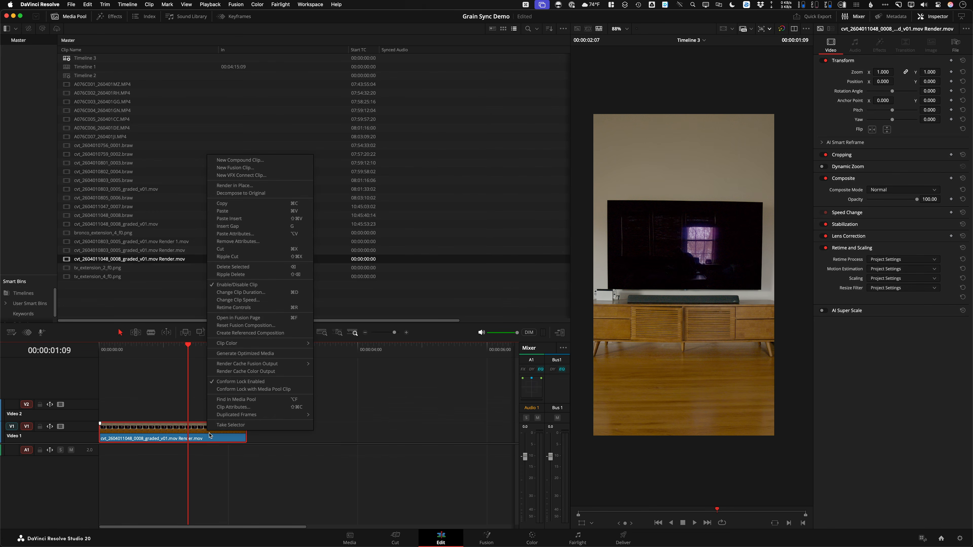
left_click(413, 429)
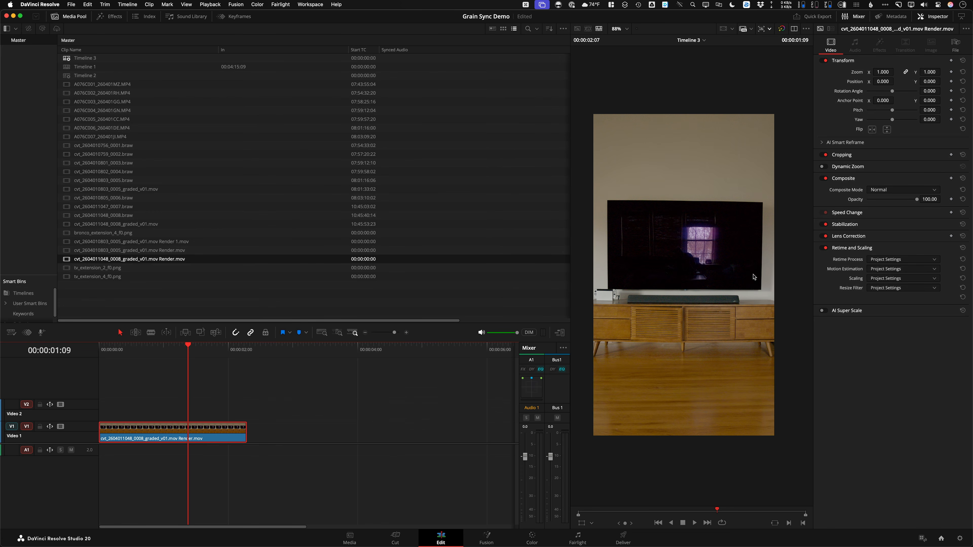